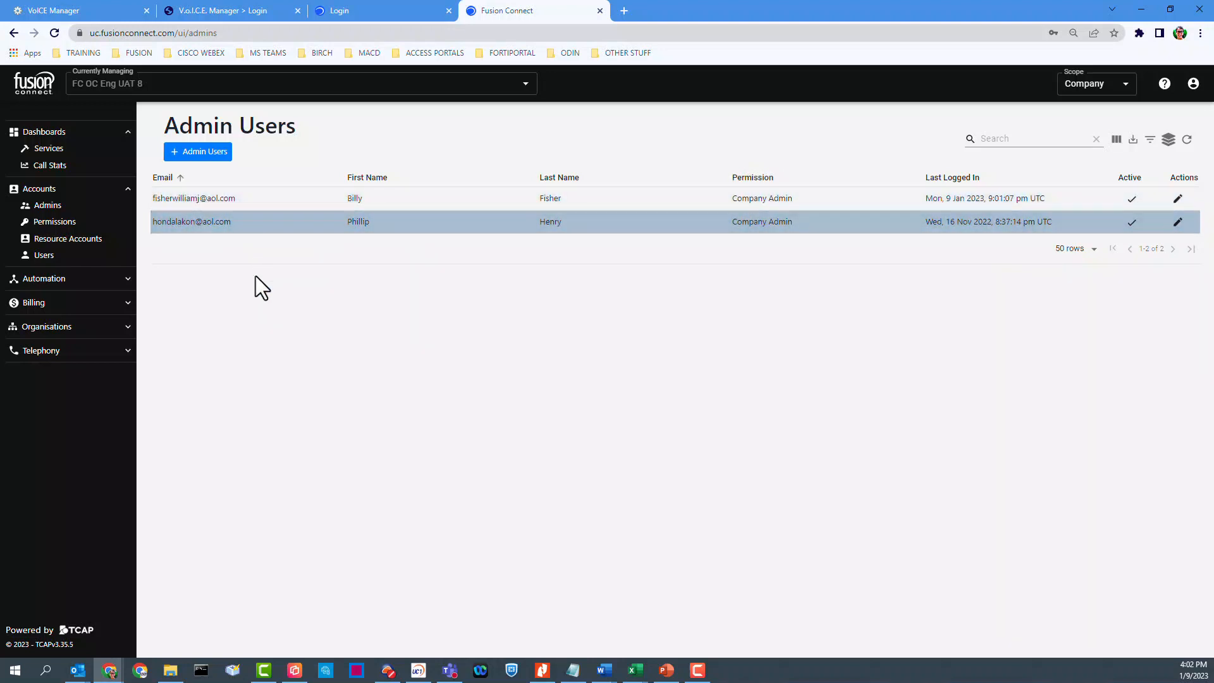
- Start a new admin user, enter the first and last name, and set the permission to Company Admin
left_click(201, 152)
left_click(435, 182)
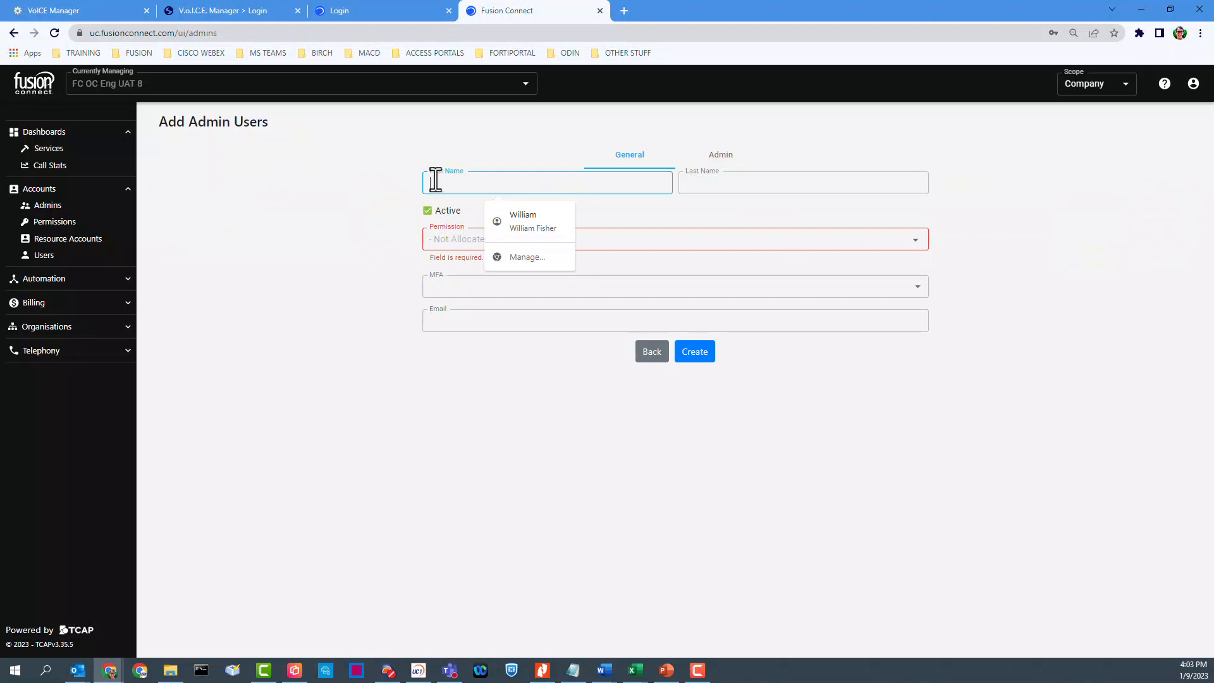
type("Joe")
key("Tab")
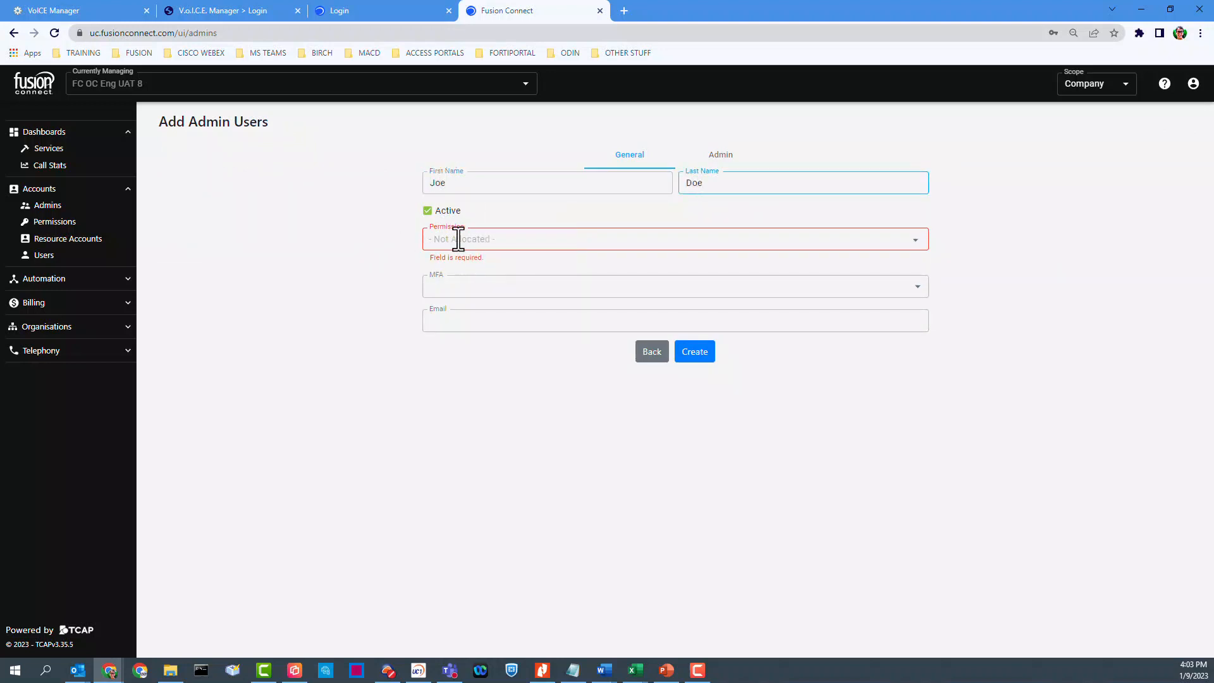
left_click(514, 239)
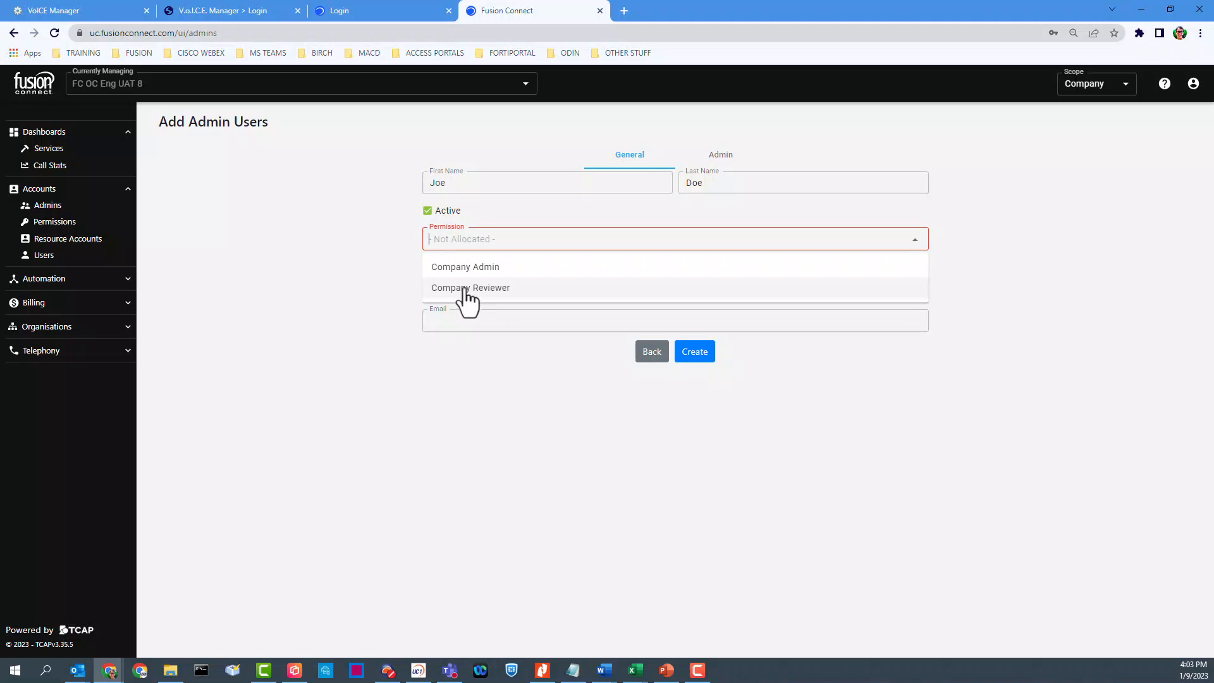
left_click(499, 277)
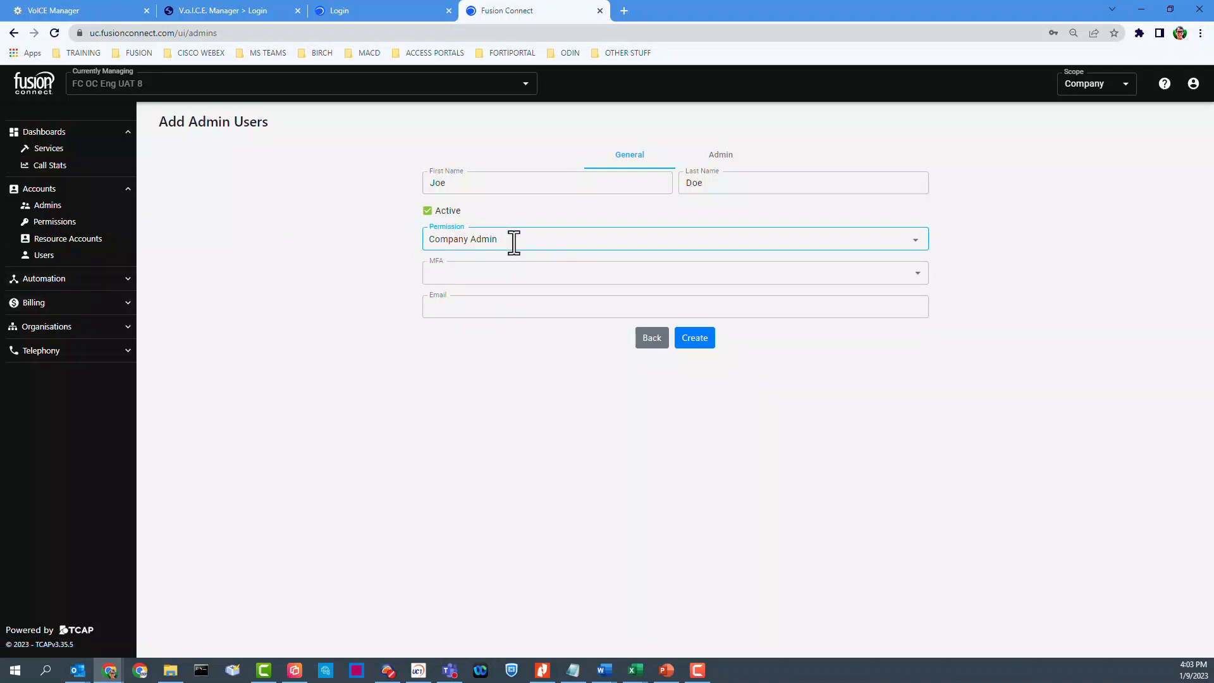
- Set MFA to Enabled for the new admin user
left_click(491, 280)
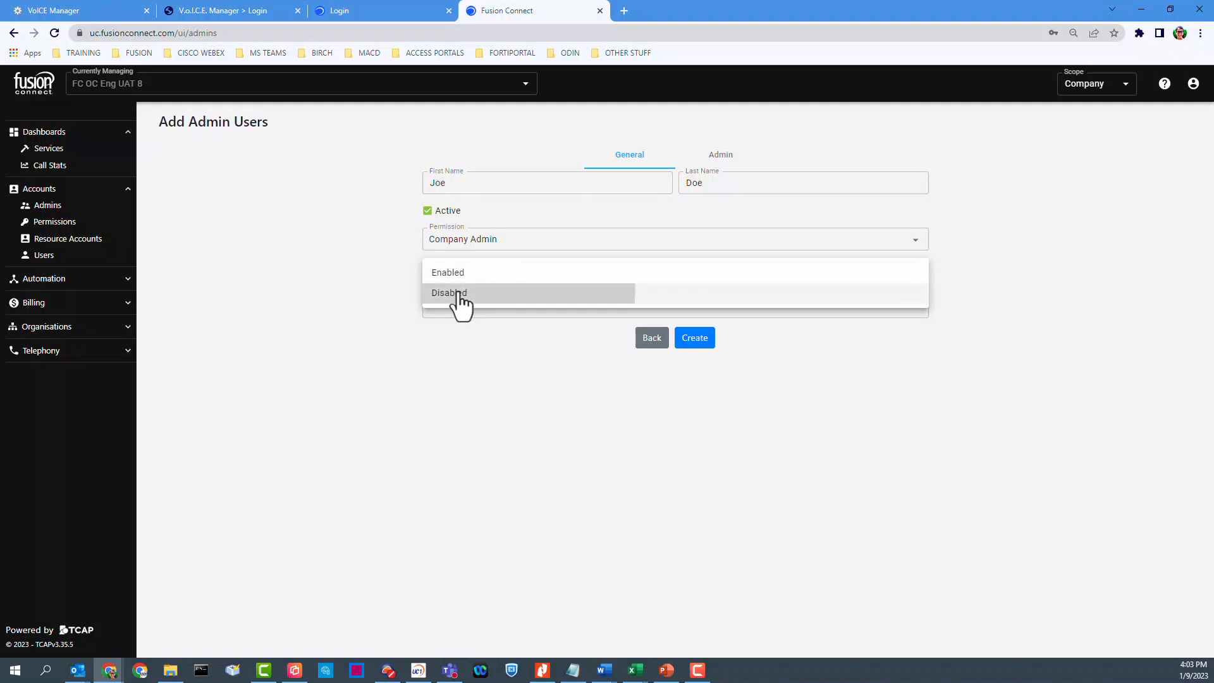
left_click(459, 295)
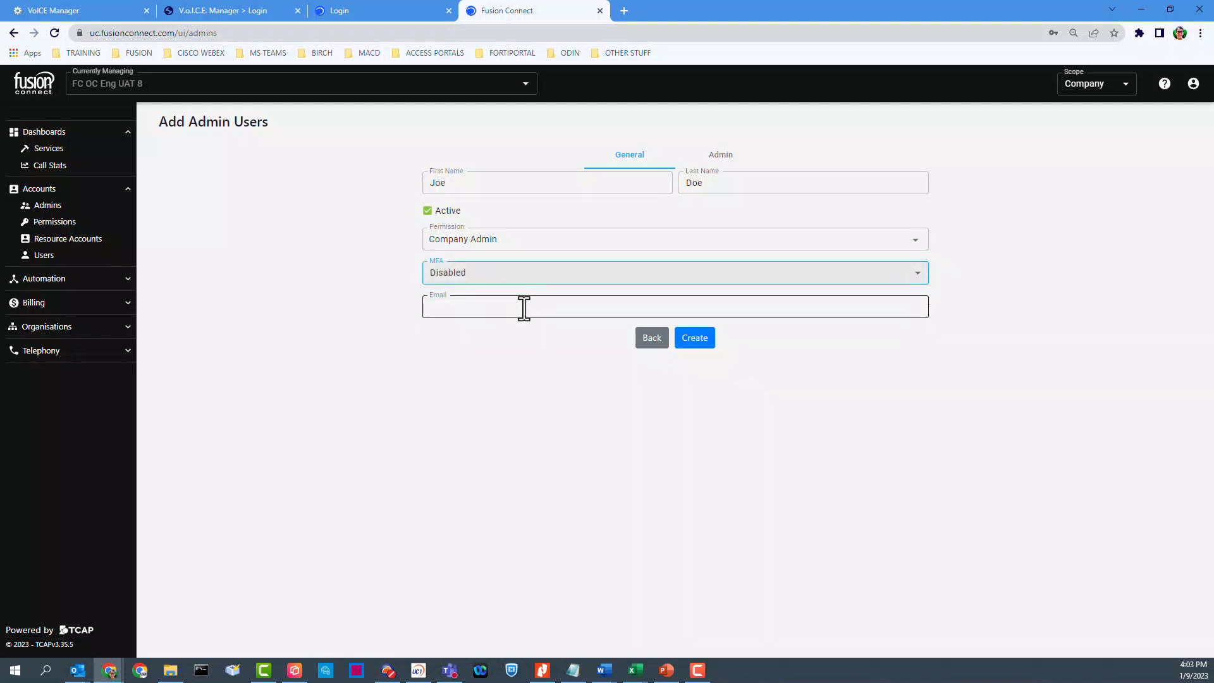
left_click(468, 278)
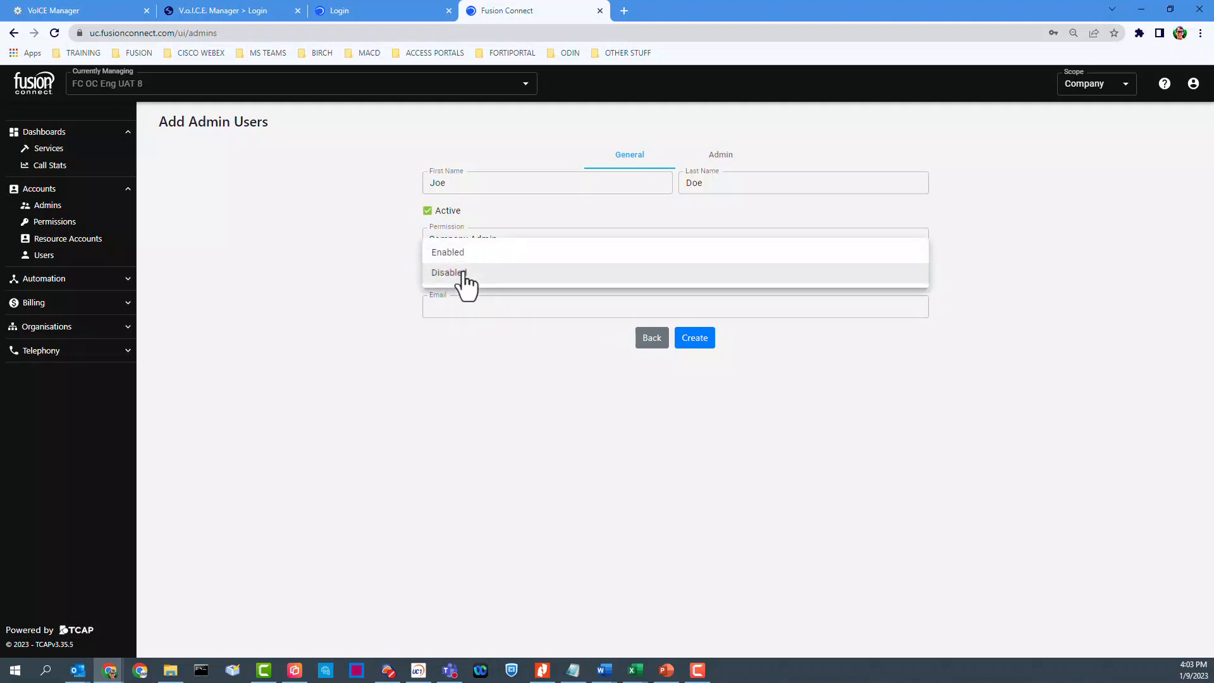
left_click(470, 253)
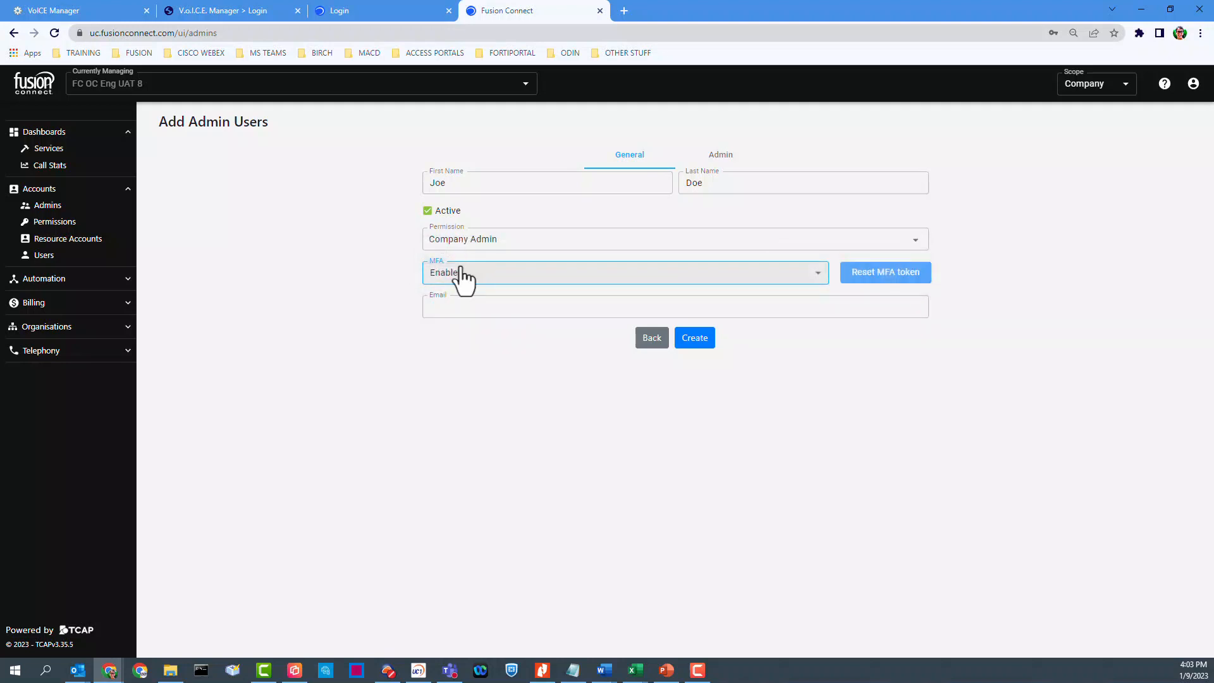
- Enter the new admin's email address and create the admin user
left_click(467, 305)
key("ctrl+v")
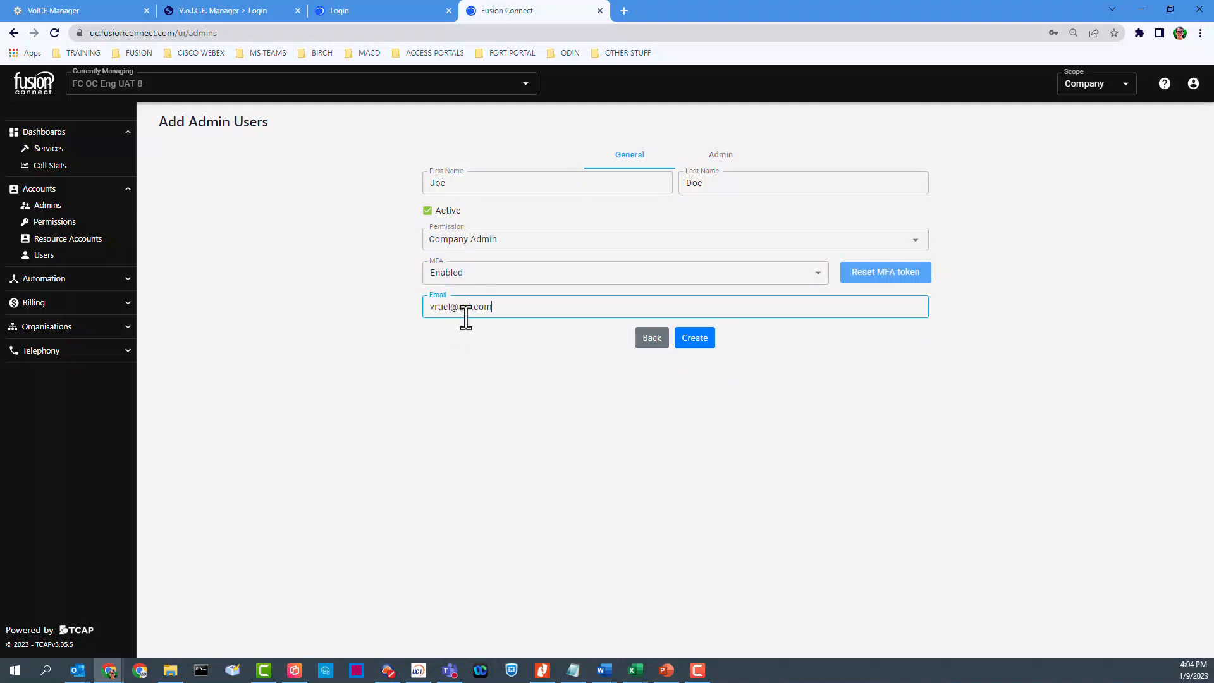
left_click(692, 343)
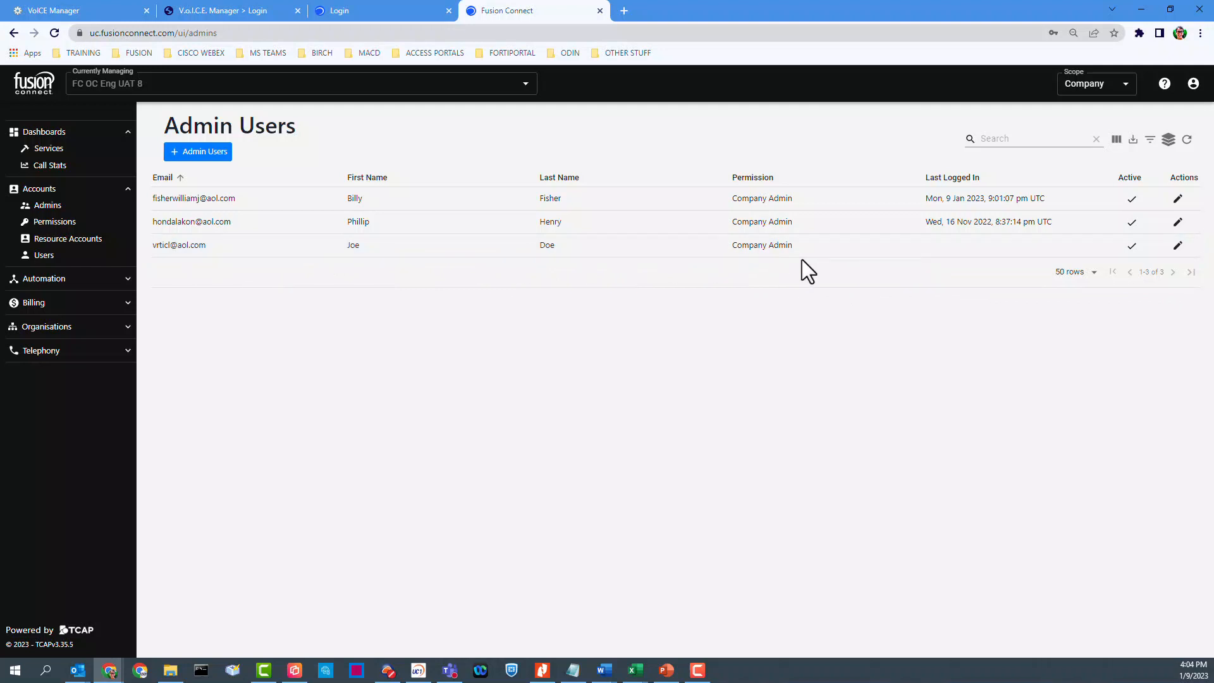
- Switch to Outlook and examine the sender and greeting of the Reset Your Password email
mouse_move(77, 670)
left_click(601, 626)
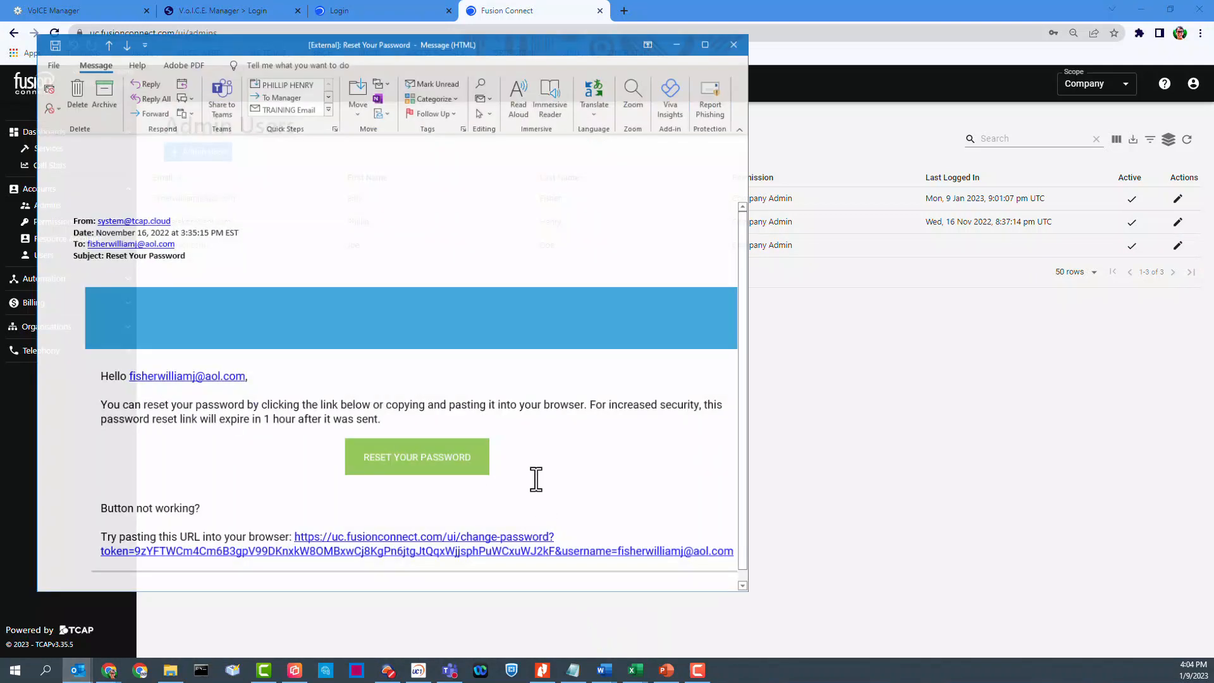
left_click_drag(174, 210, 98, 210)
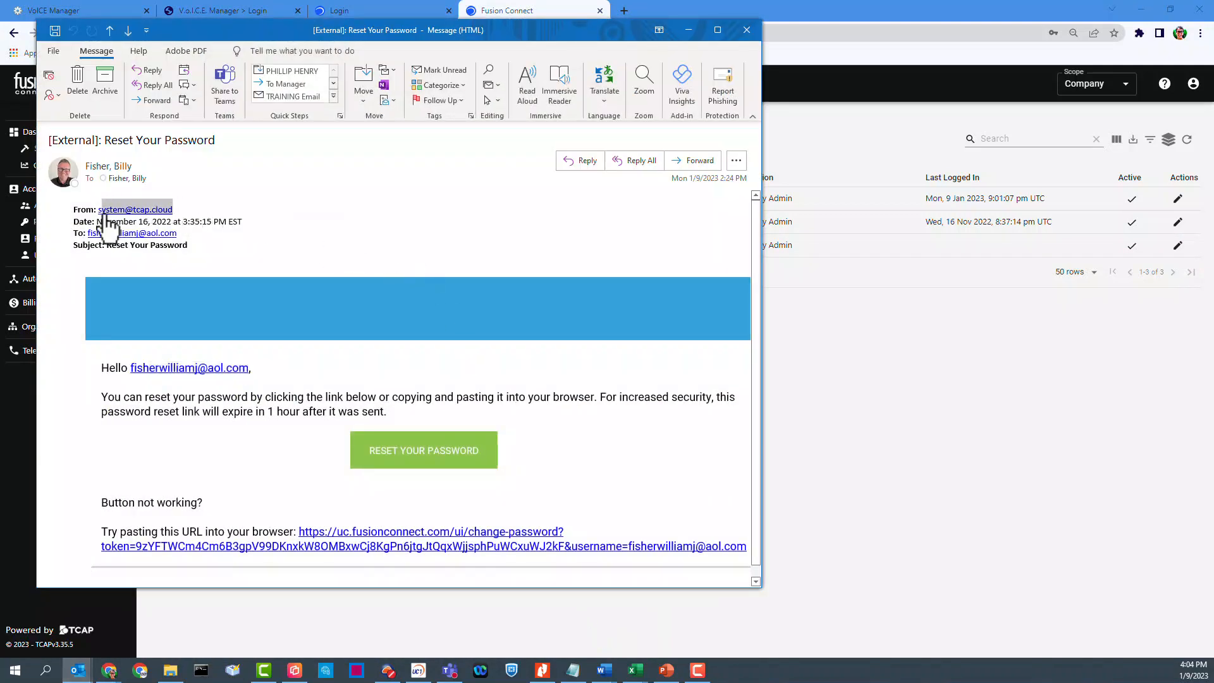
left_click(220, 219)
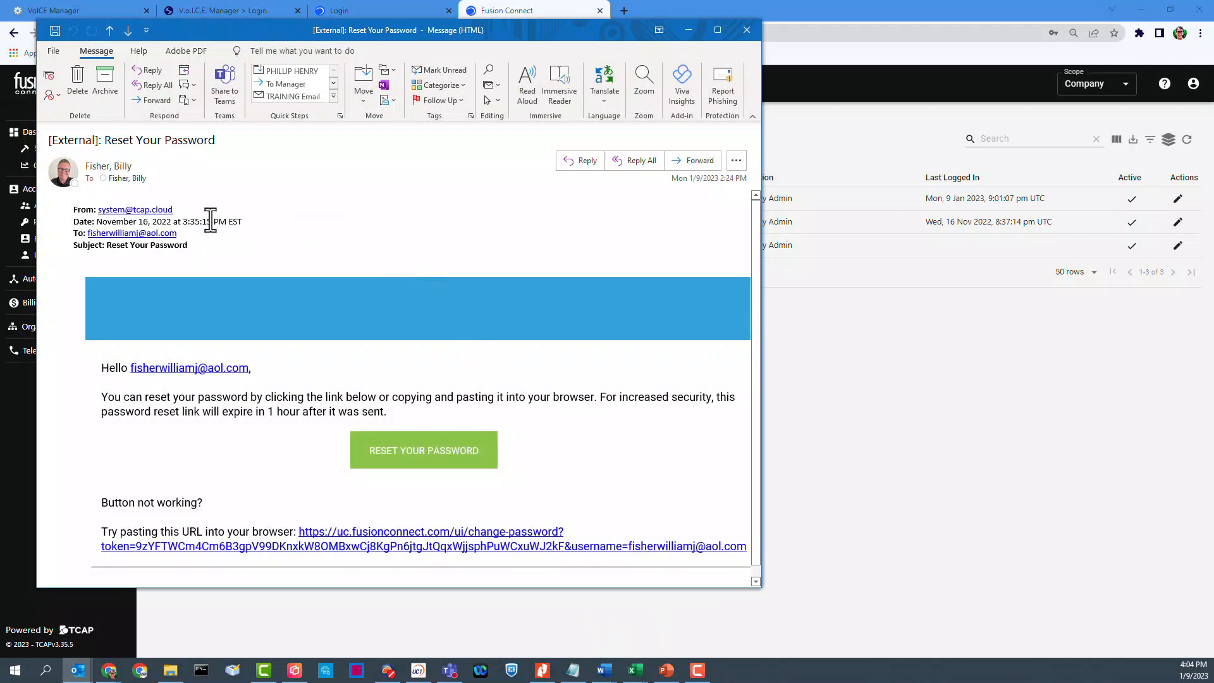
left_click_drag(260, 367, 131, 368)
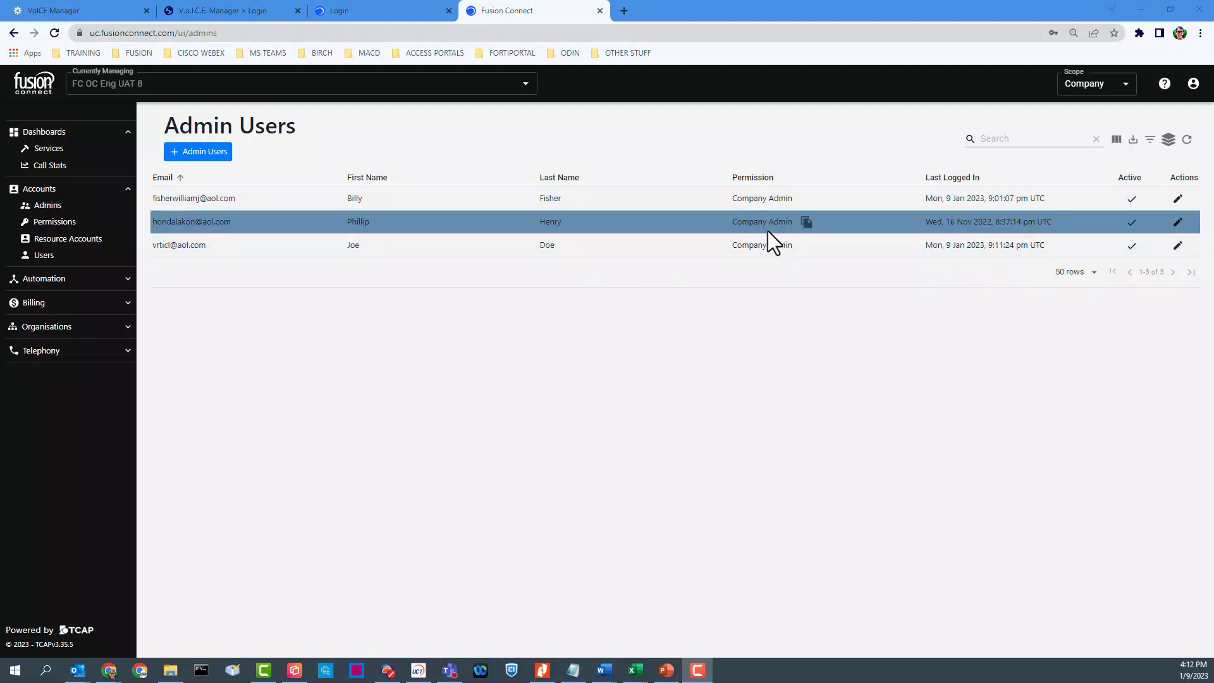
- Go to the account permission sets and open the Company Reviewer set for viewing
left_click(54, 223)
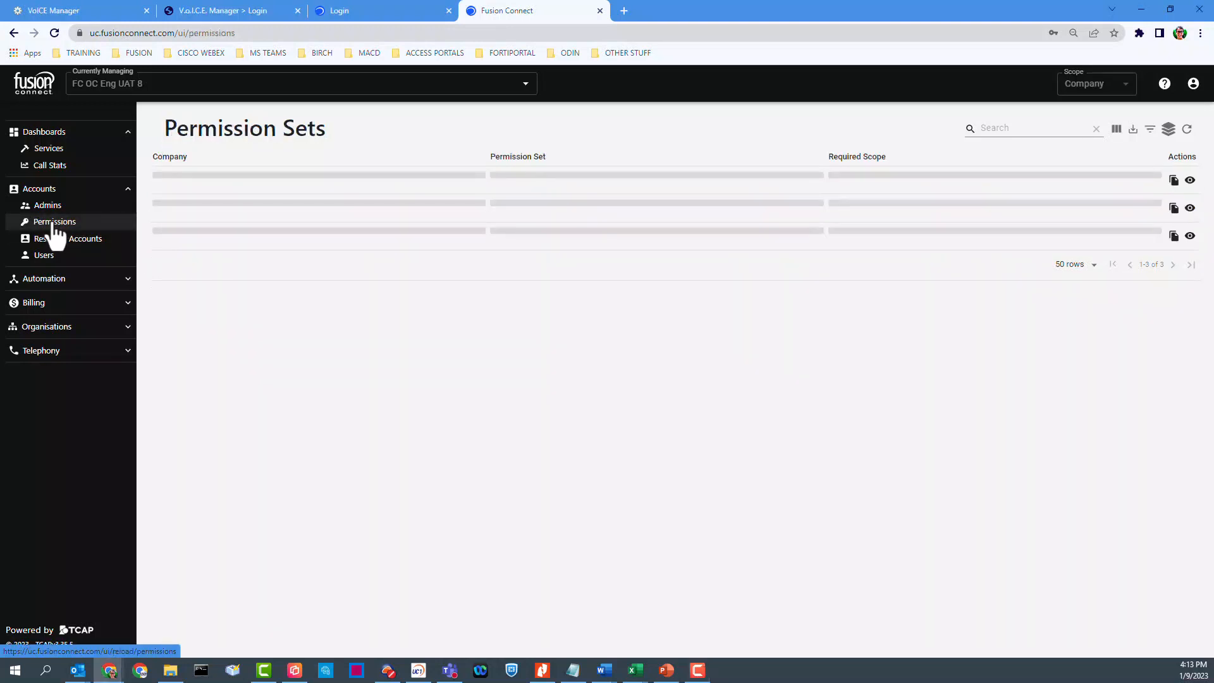
left_click(433, 177)
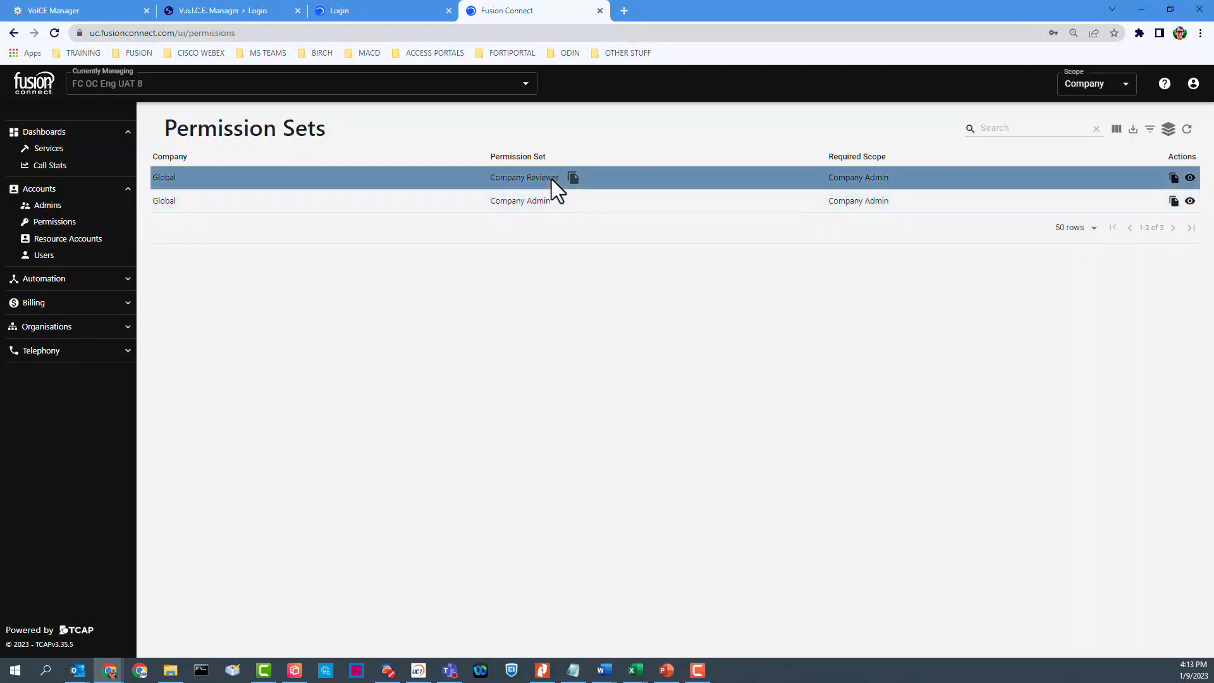
left_click(528, 209)
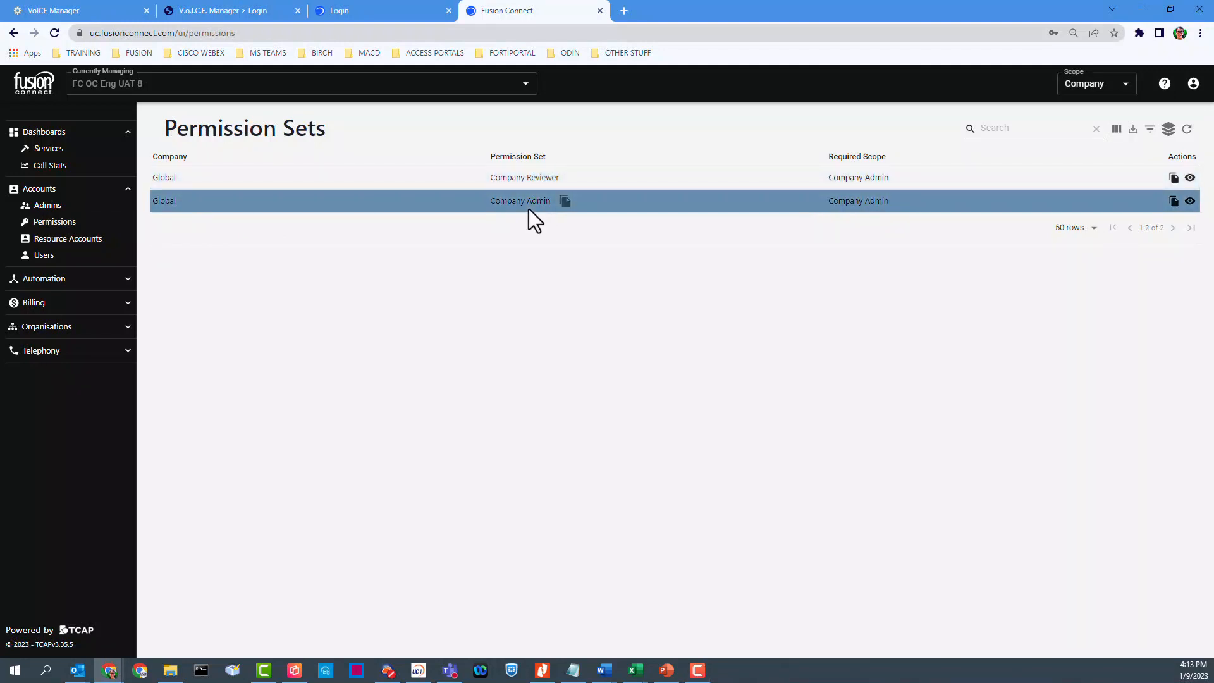
left_click(1190, 180)
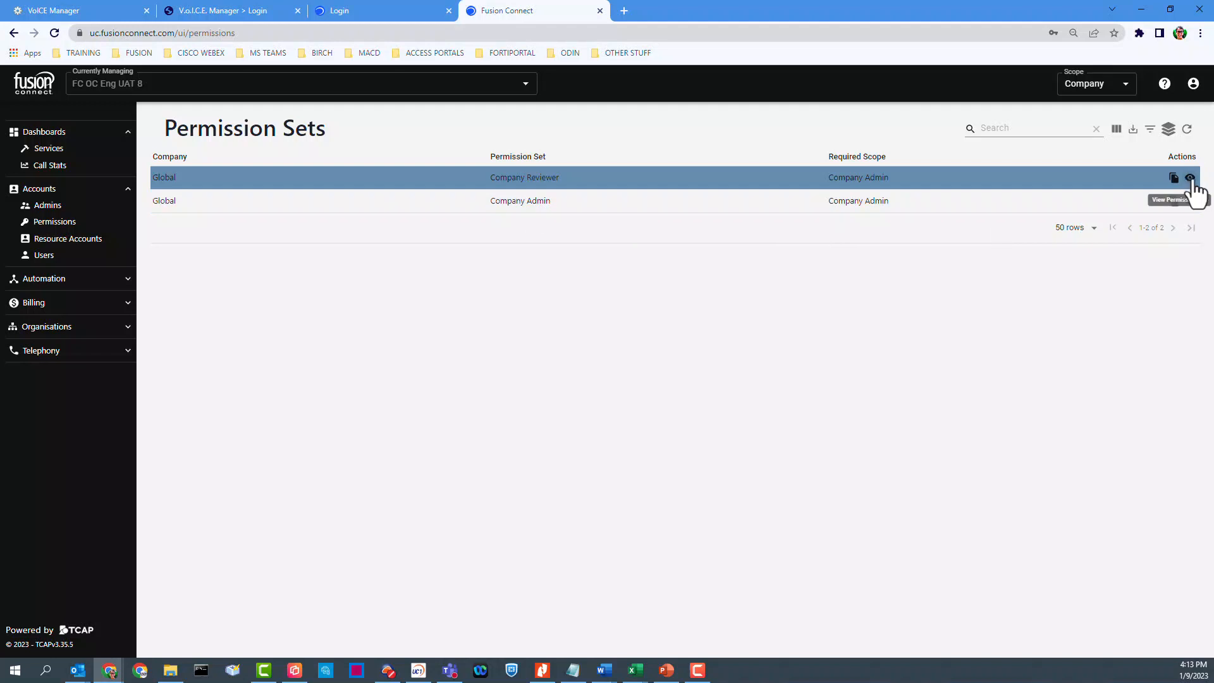
left_click(1190, 178)
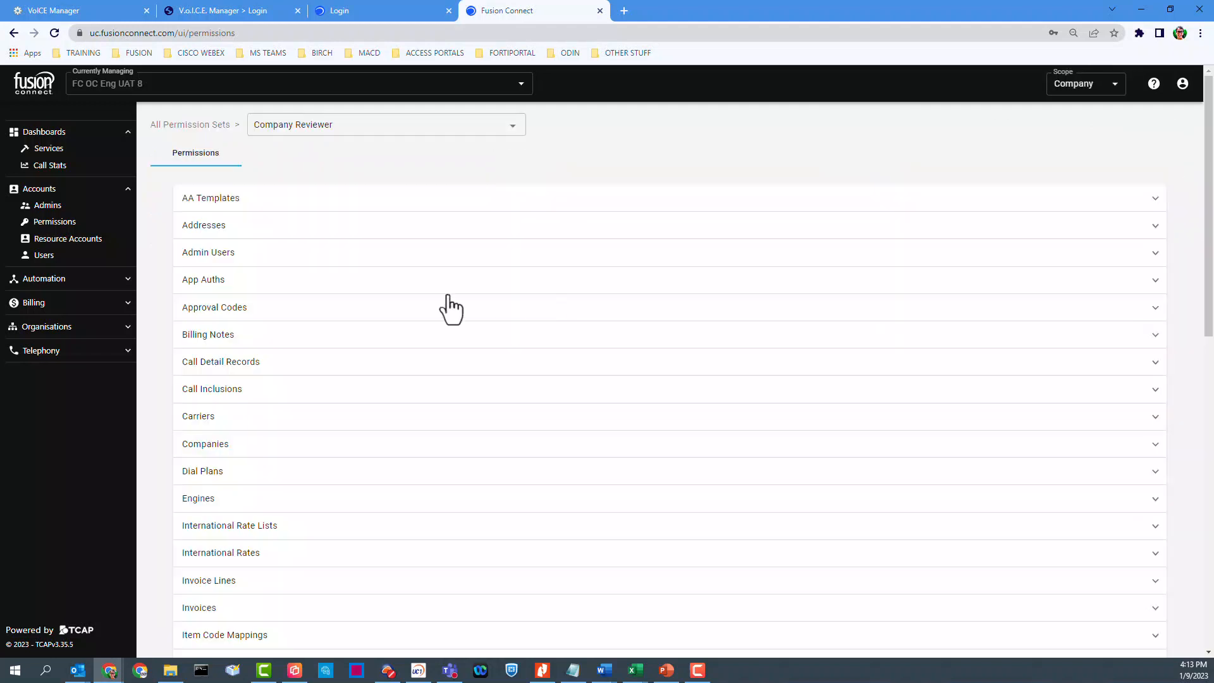
- Examine the Company Reviewer rights for AA Templates, Addresses, Admin Users and App Auths
scroll(306, 363, "down", 10)
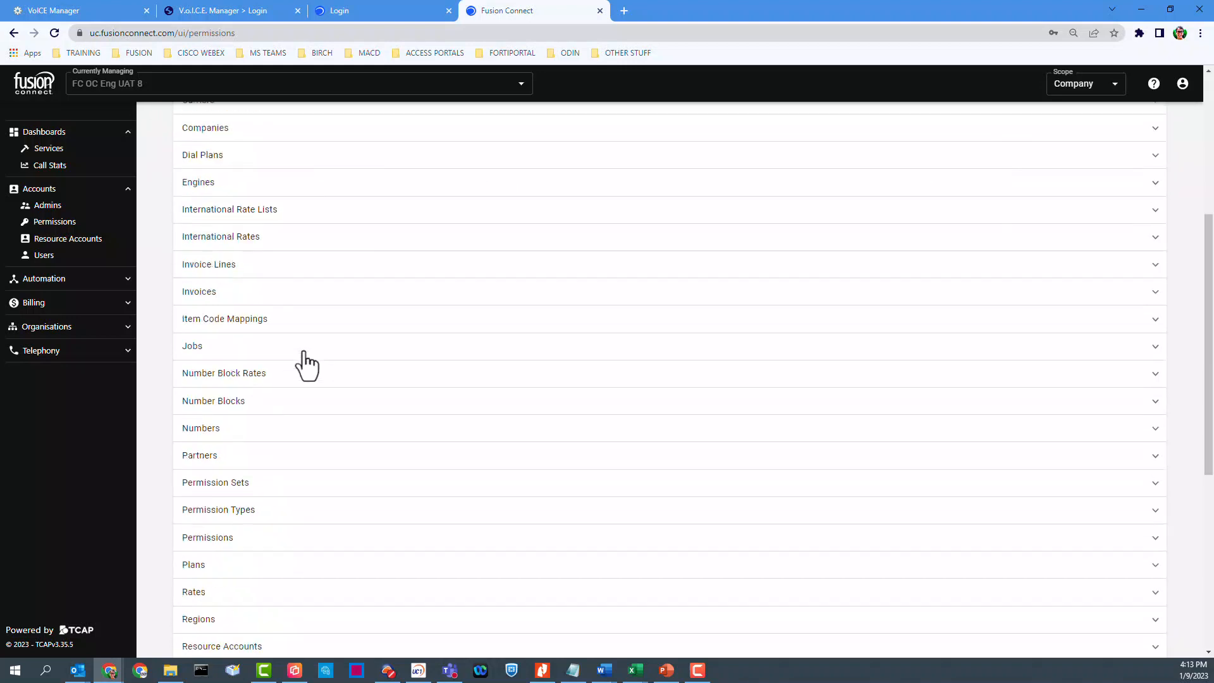
scroll(325, 519, "up", 10)
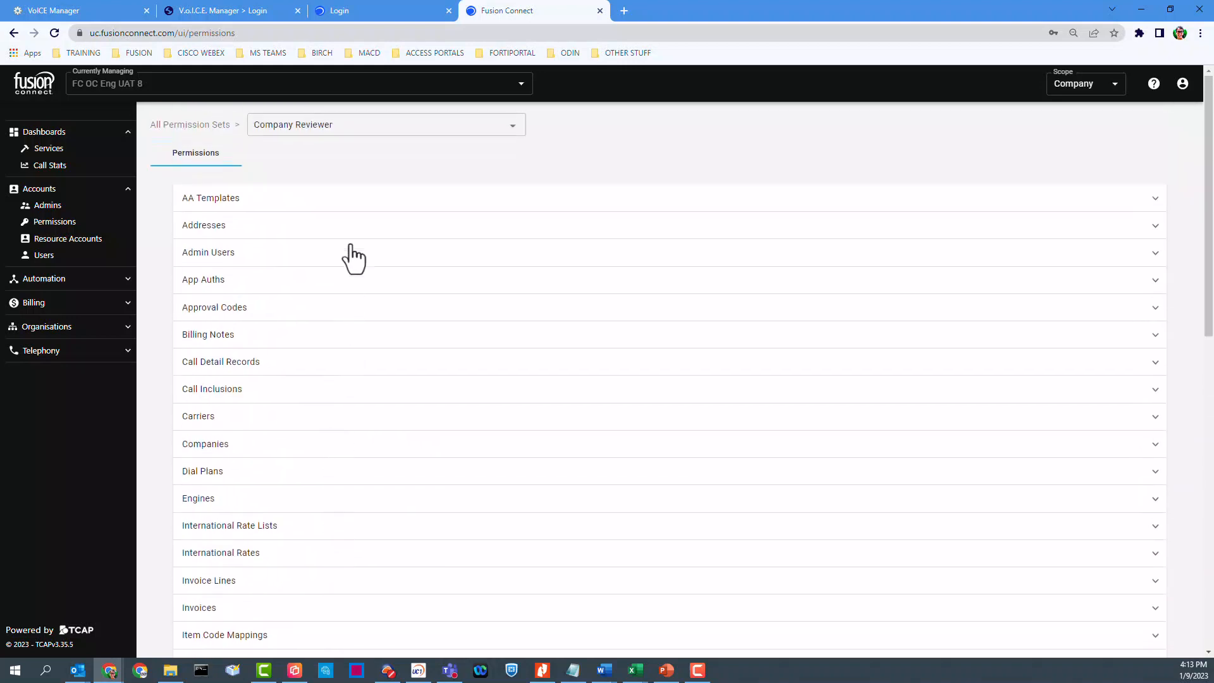
left_click(398, 200)
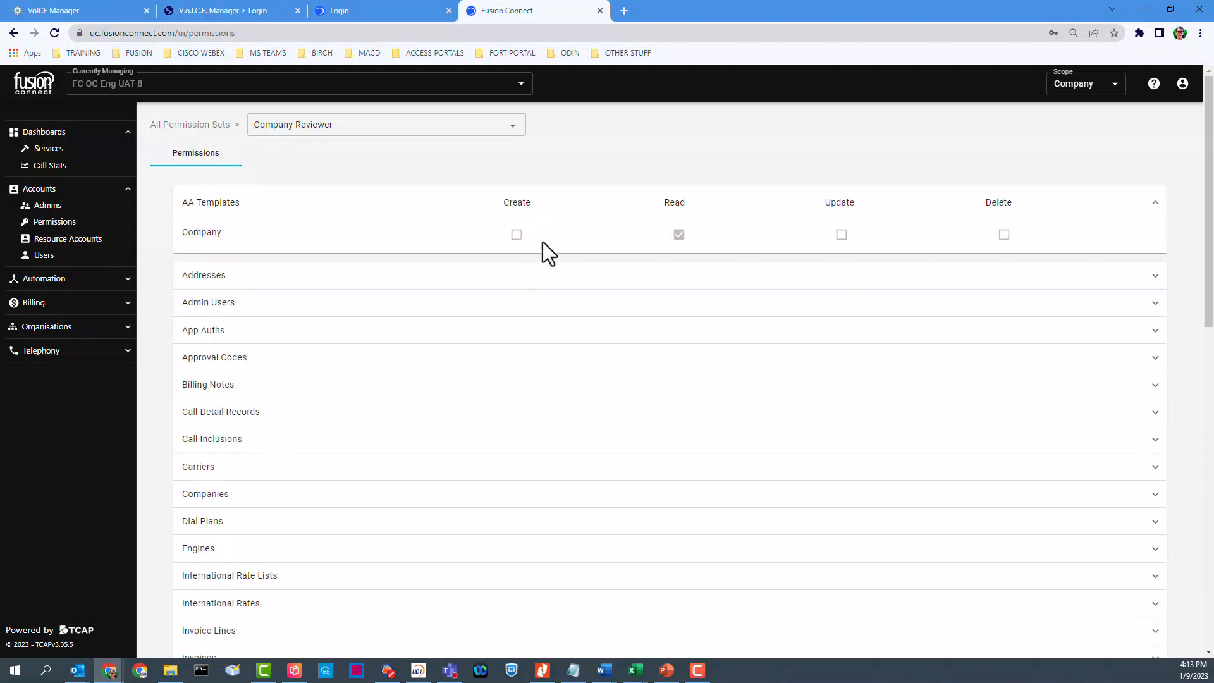
left_click(675, 283)
left_click(662, 355)
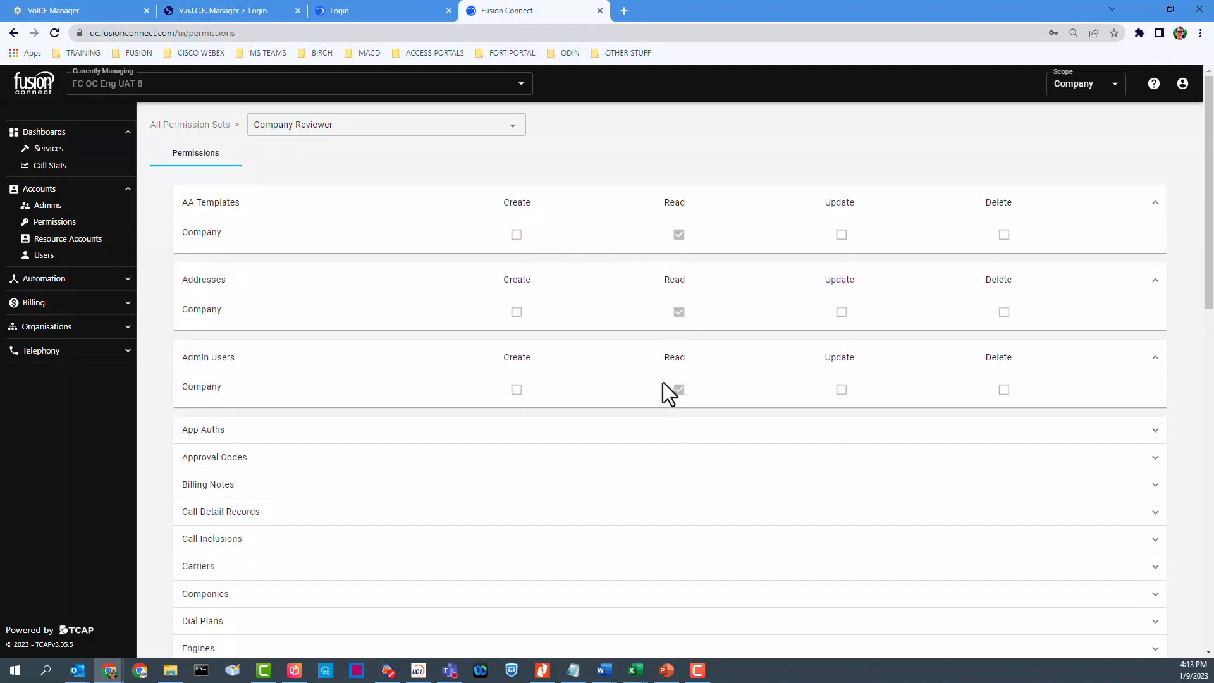
left_click(664, 445)
- Switch the viewed permission set to Company Admin and compare its rights
left_click(313, 126)
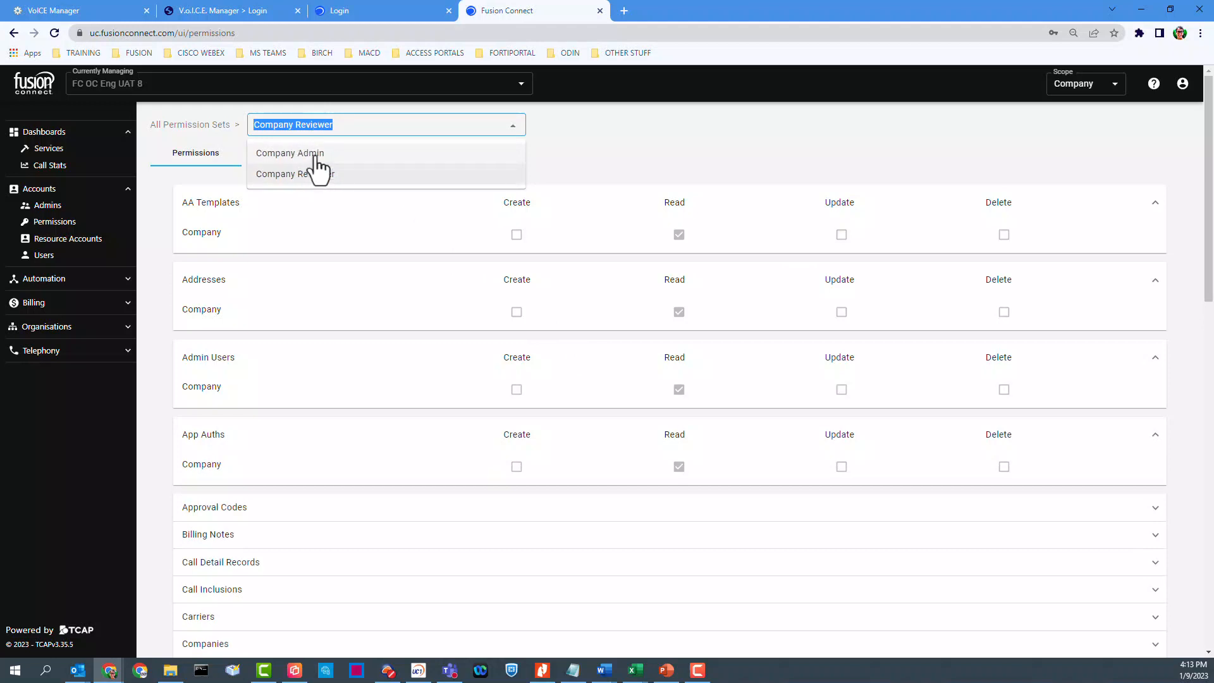
left_click(405, 153)
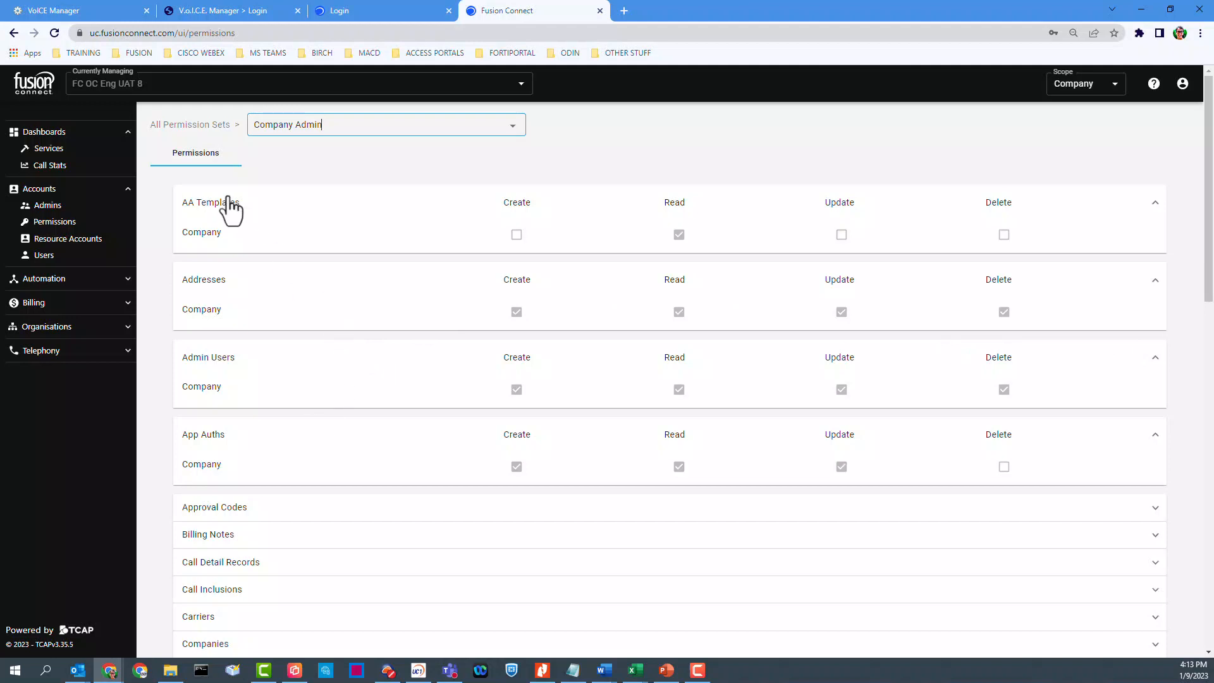
left_click(303, 138)
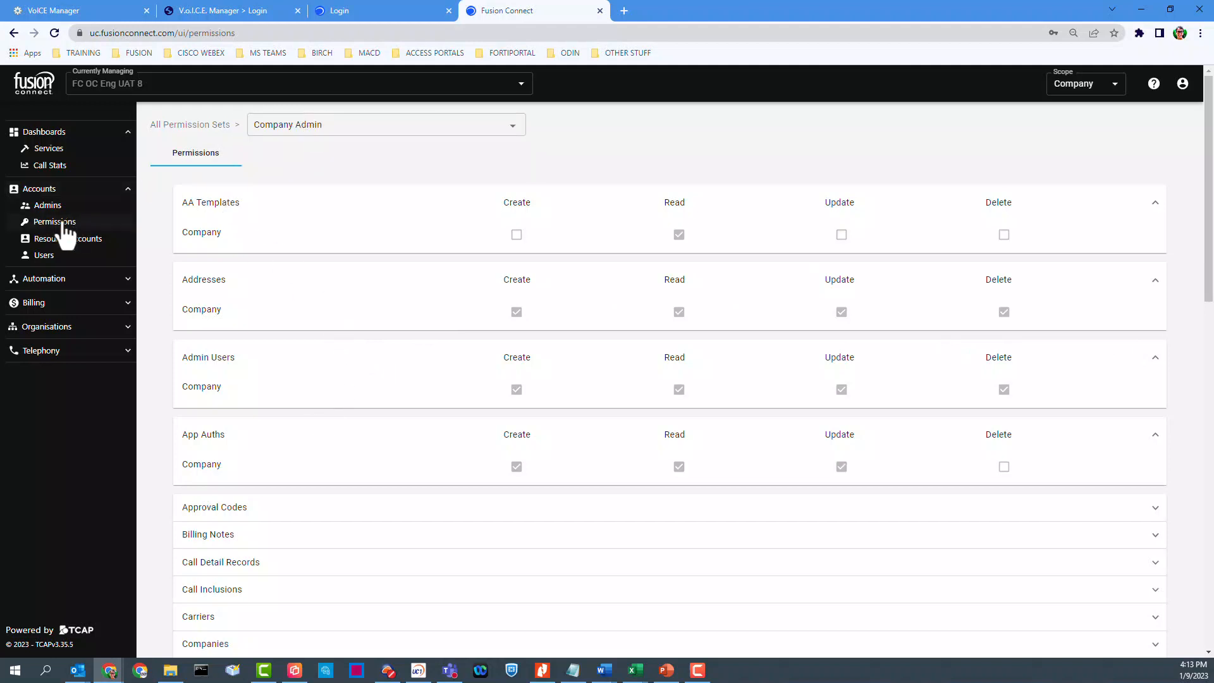
- Return to the admin users list, and in Outlook read the multi-factor authentication setup instructions and QR code in the Fusion Connect email
left_click(47, 204)
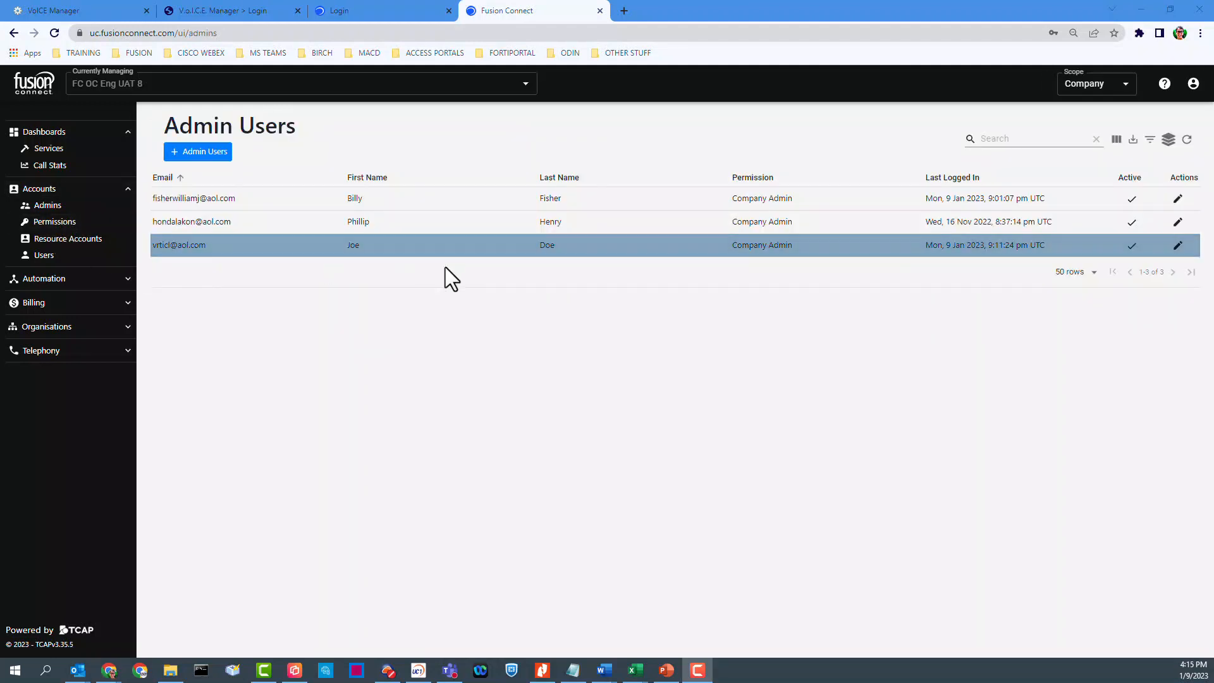
left_click(176, 253)
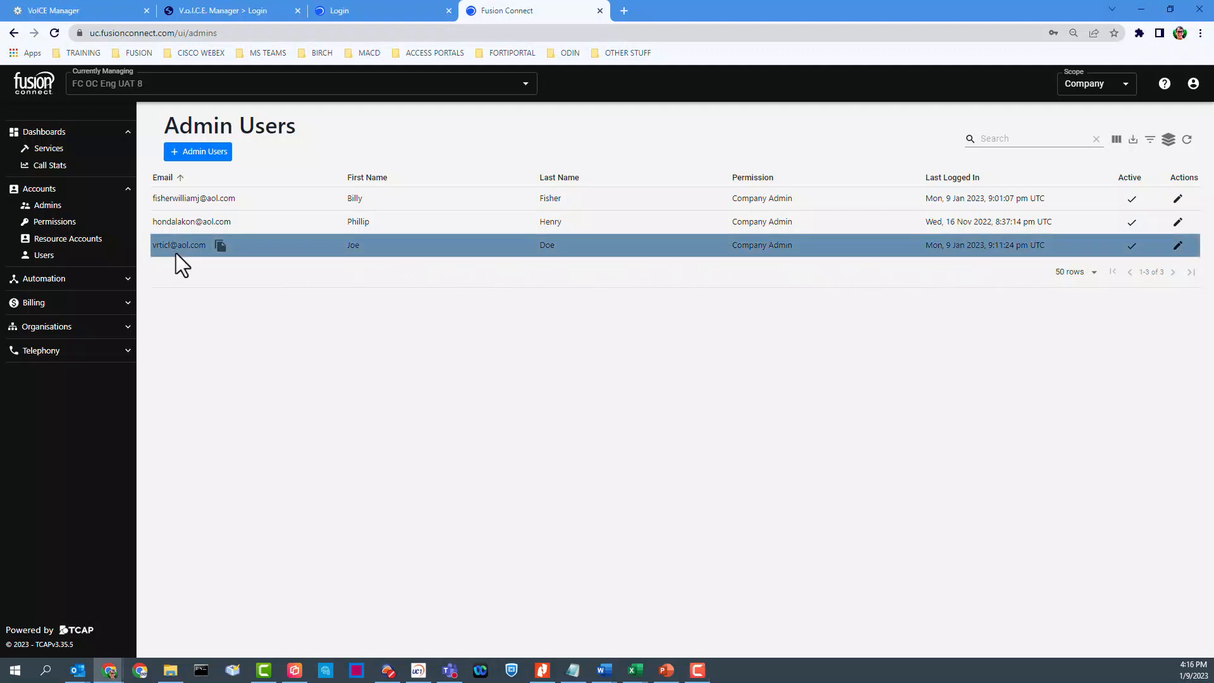
mouse_move(78, 670)
left_click(695, 623)
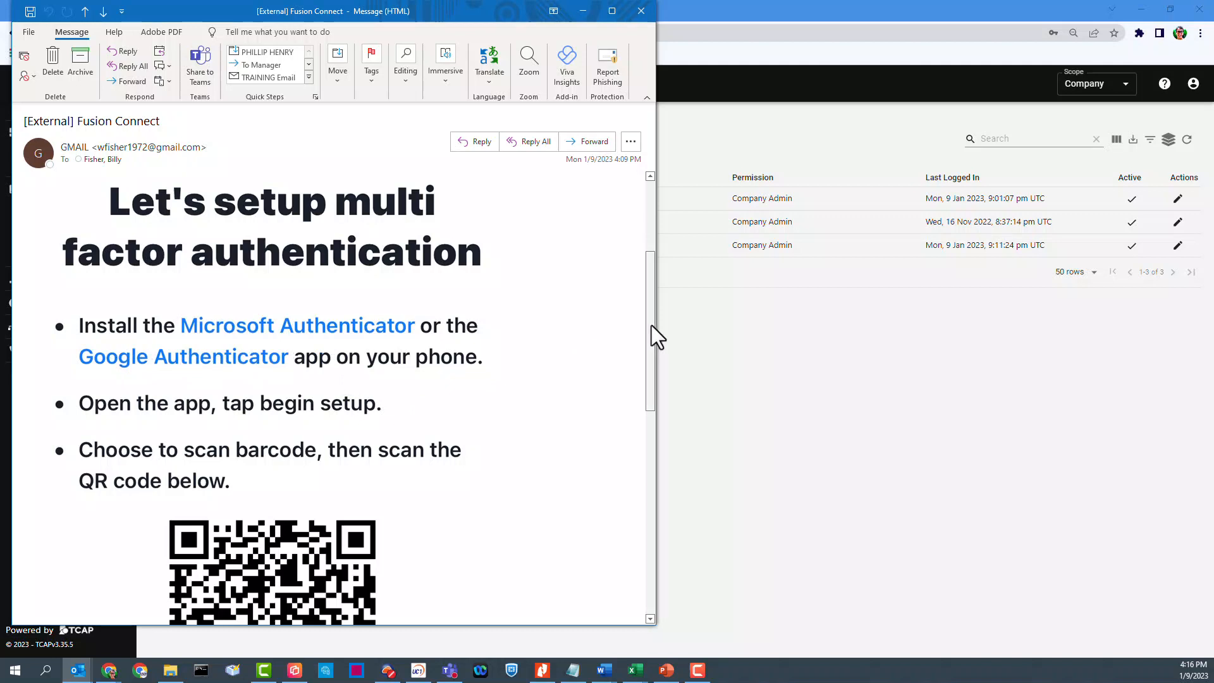
scroll(537, 373, "down", 3)
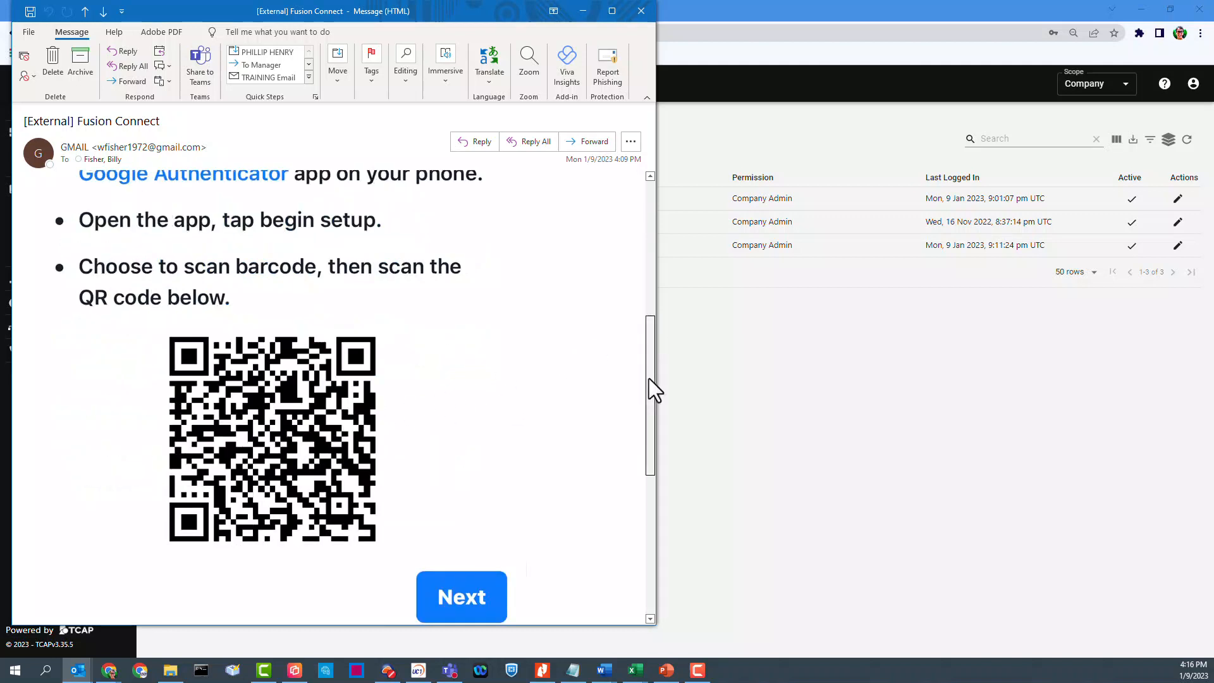
scroll(537, 388, "down", 1)
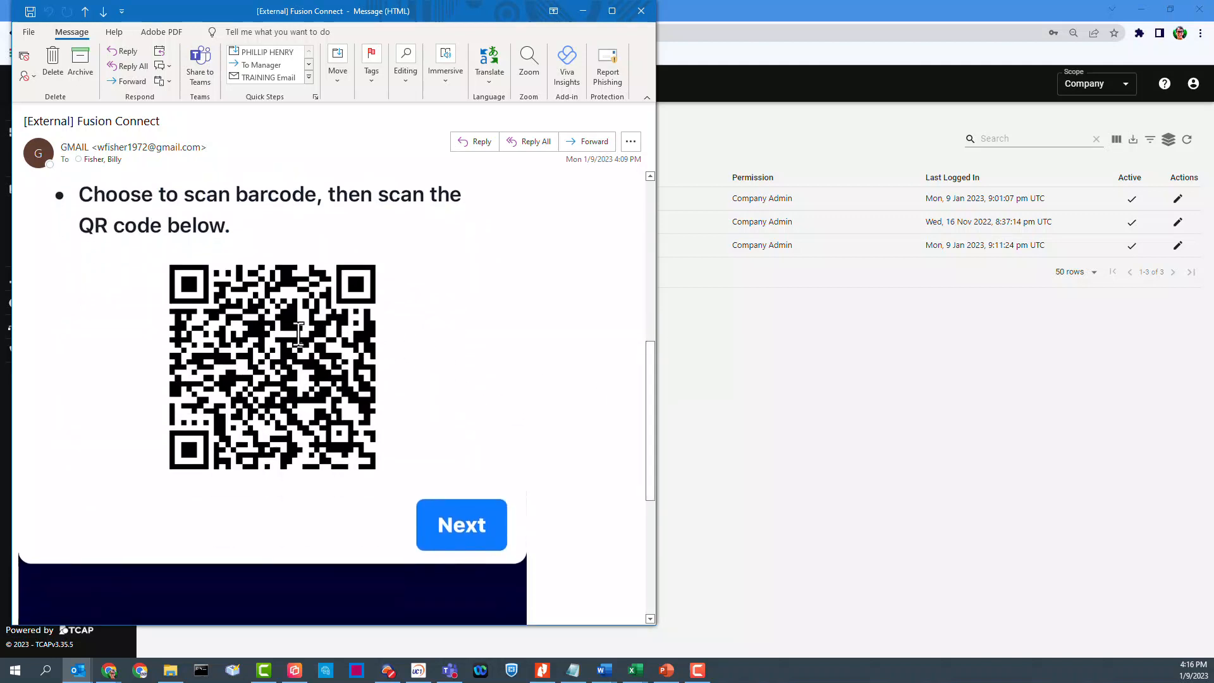
scroll(329, 308, "up", 2)
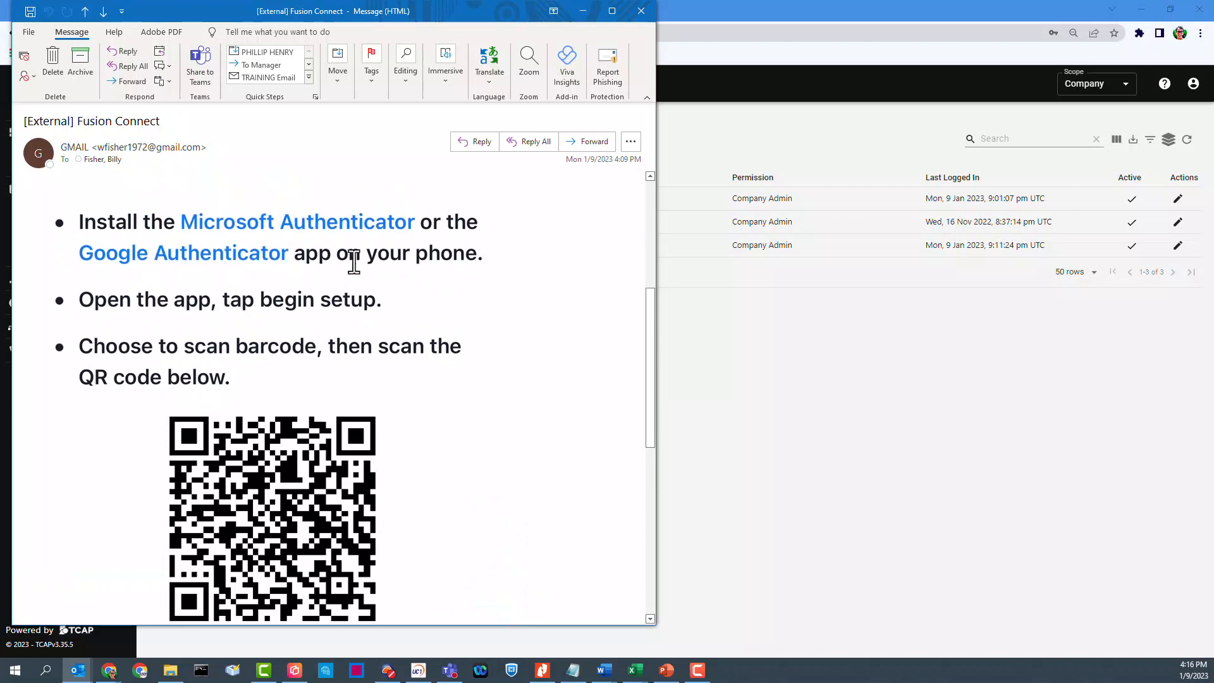
scroll(458, 461, "down", 2)
left_click(841, 325)
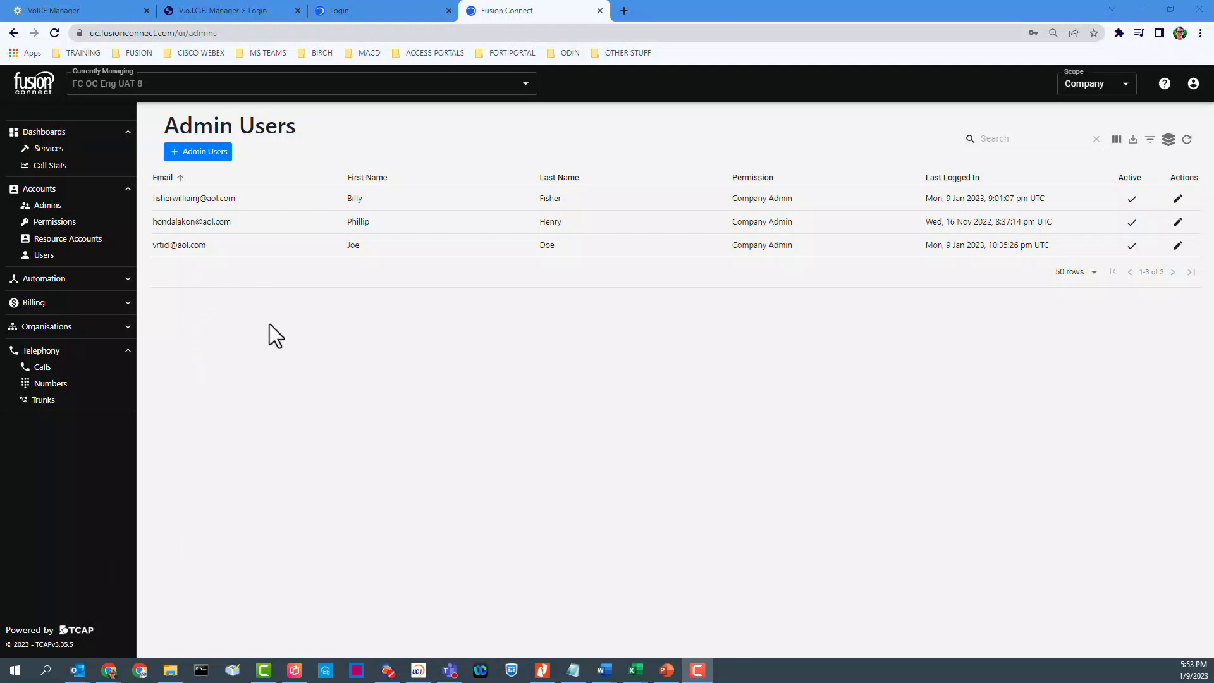
- Open the Users list under Accounts and examine the licensing and telephone number status of the TCAP Admin entry
left_click(49, 258)
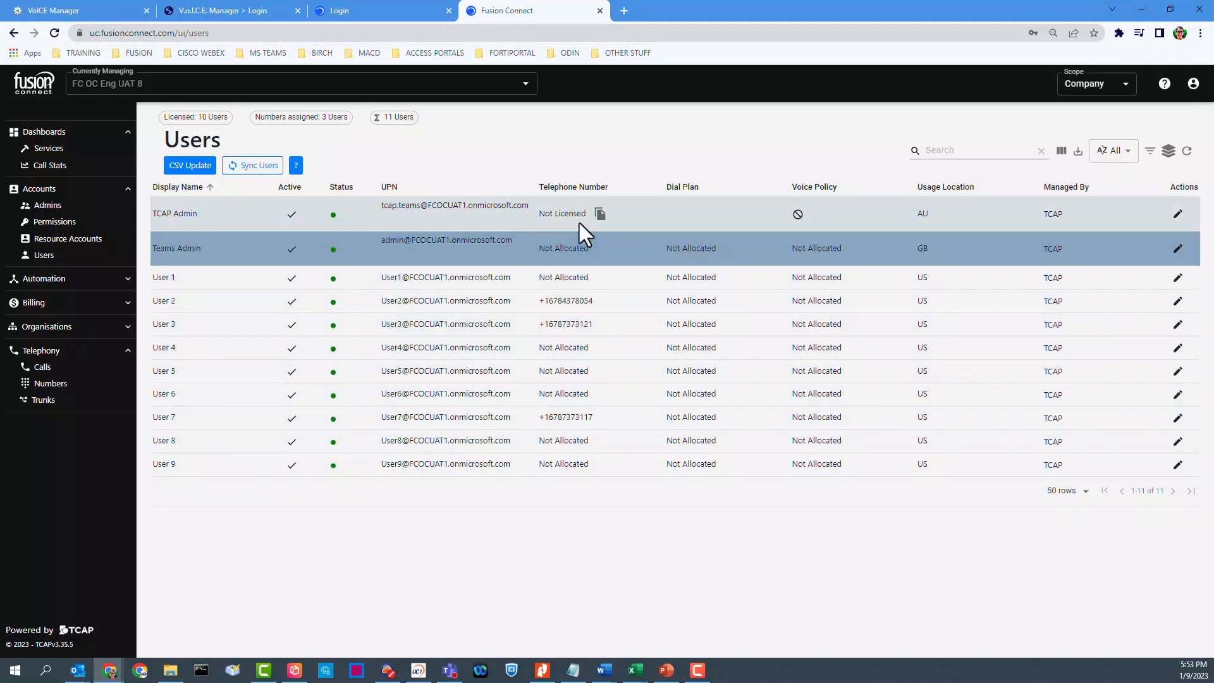
left_click(339, 350)
left_click_drag(339, 351, 543, 213)
left_click(587, 214)
left_click(563, 528)
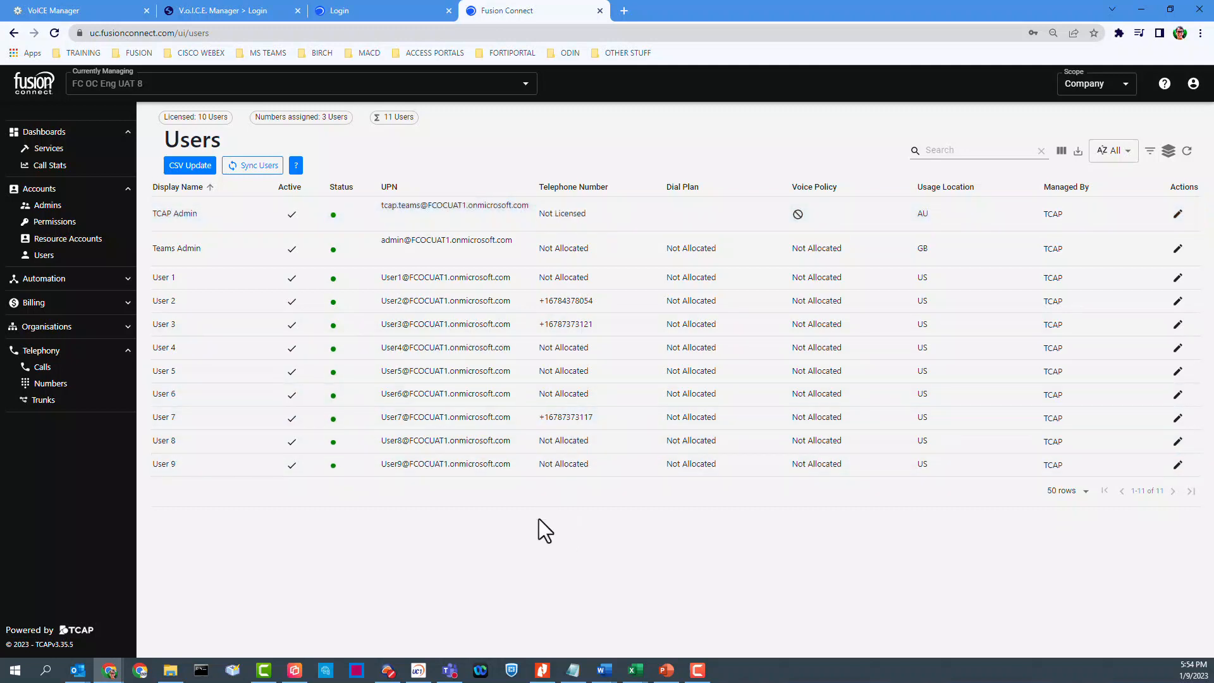
- Examine the telephone number allocation in the Users list, look over the CSV Upload page for bulk updates, and return to Users
left_click(579, 442)
left_click_drag(588, 440, 540, 443)
left_click(556, 491)
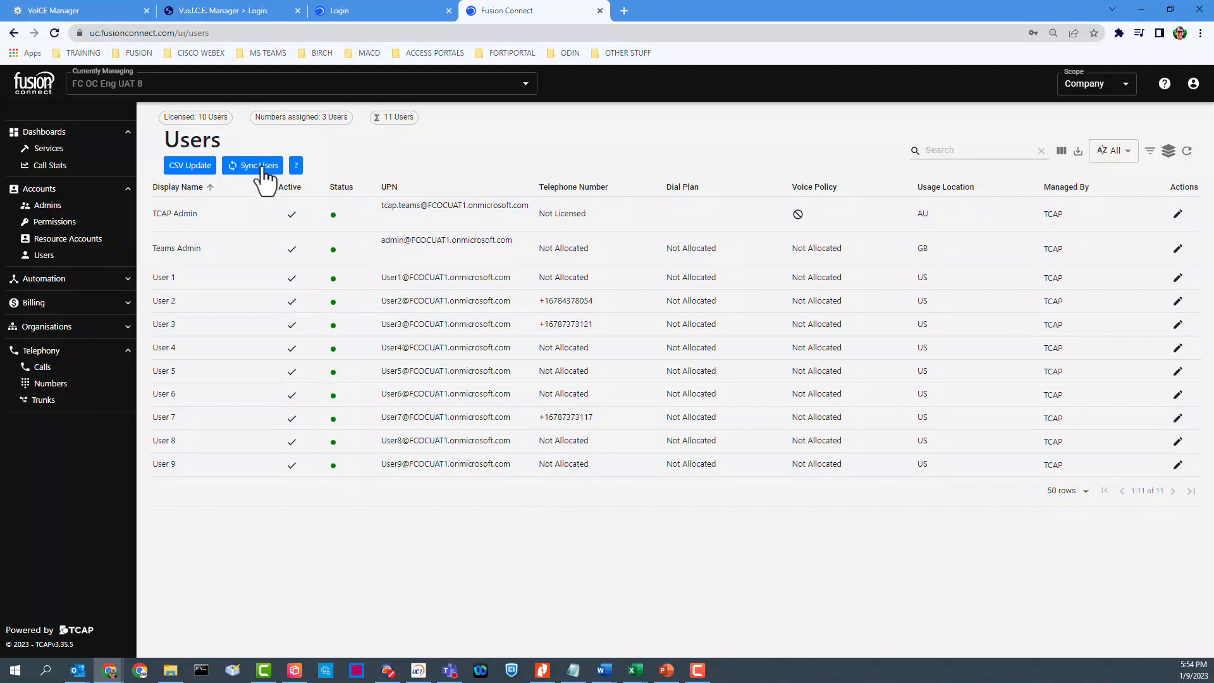
left_click(190, 167)
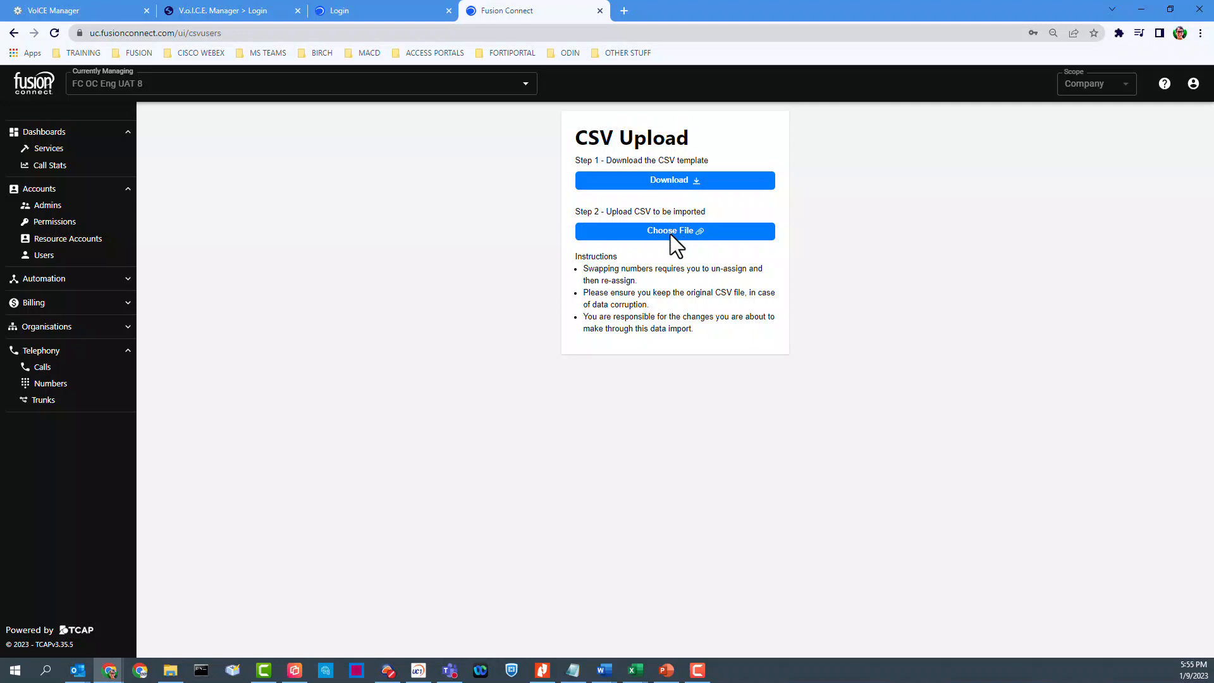
left_click(44, 256)
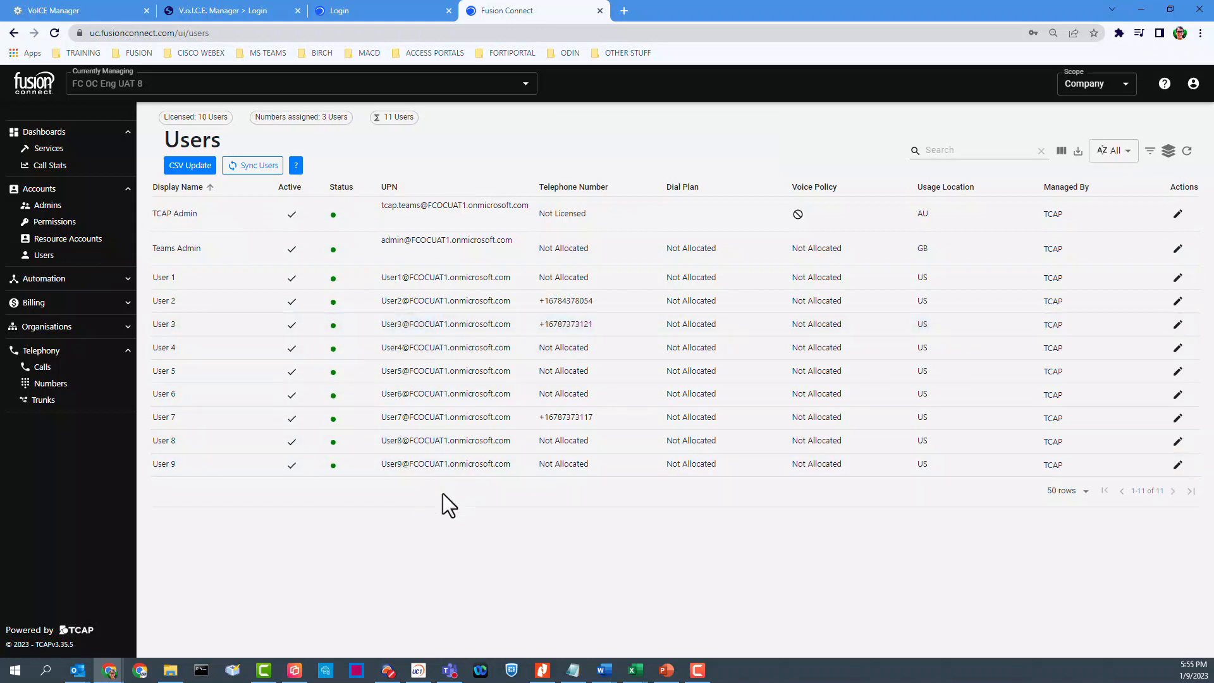
left_click(447, 470)
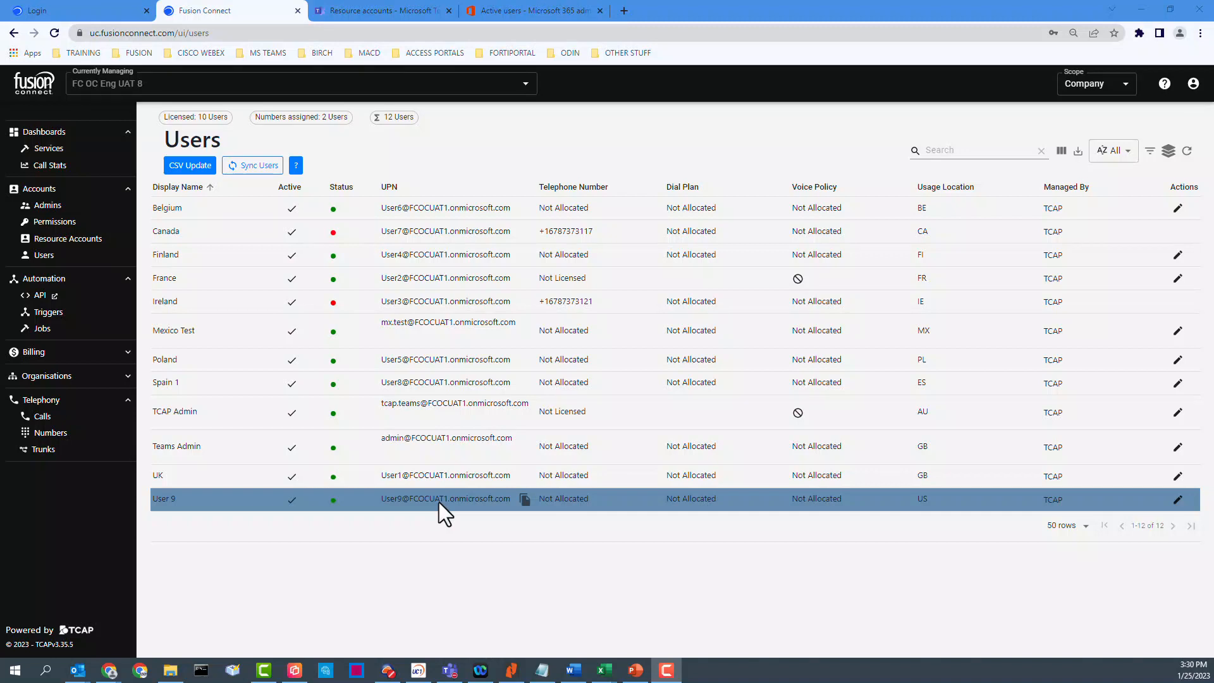
- Open the Numbers list under Telephony and review each number's caller ID, last update, user and trunk
left_click(49, 441)
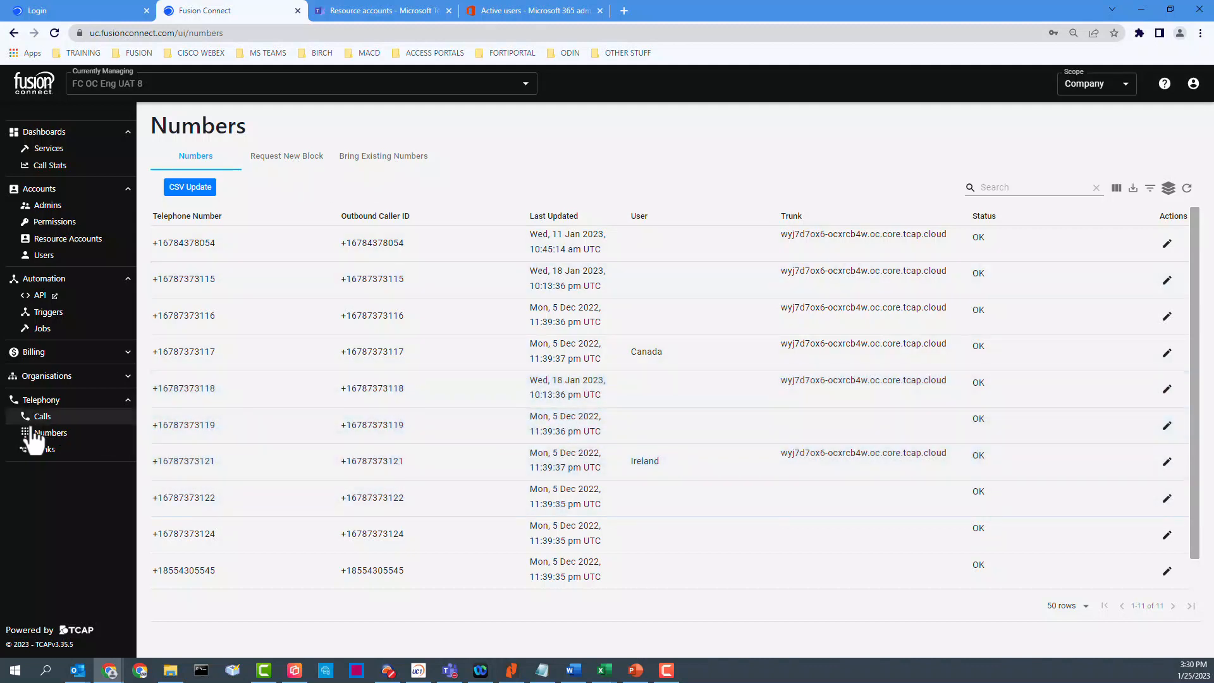
left_click(393, 476)
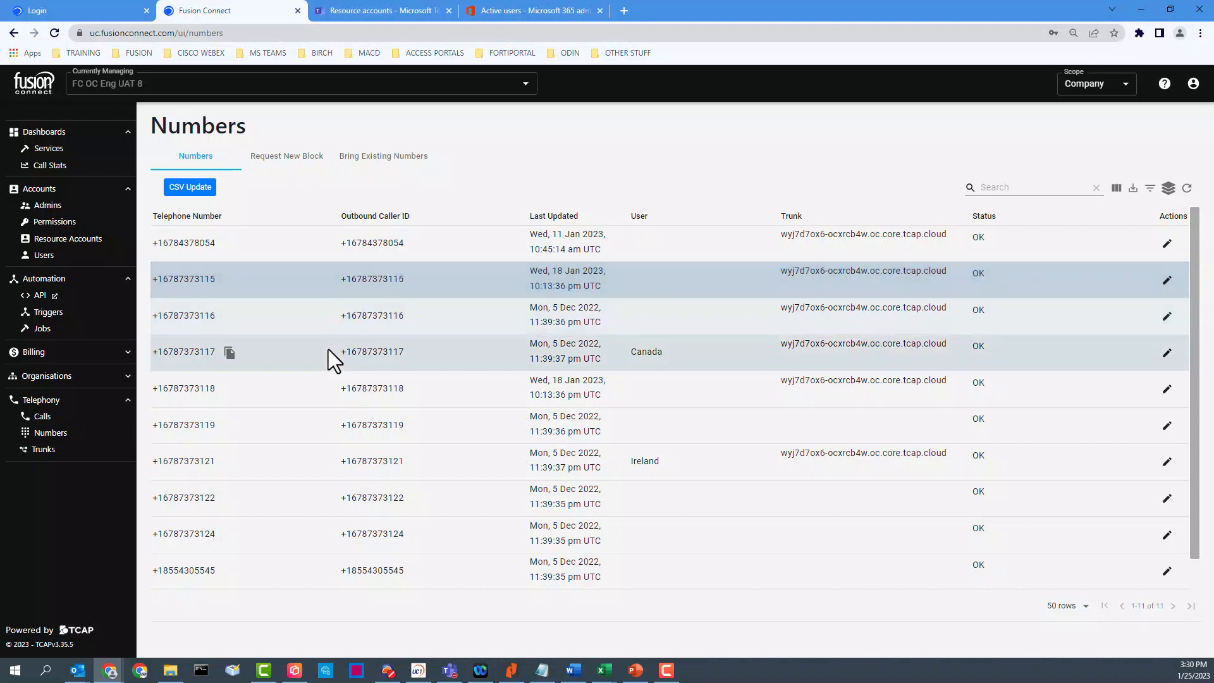
left_click(559, 240)
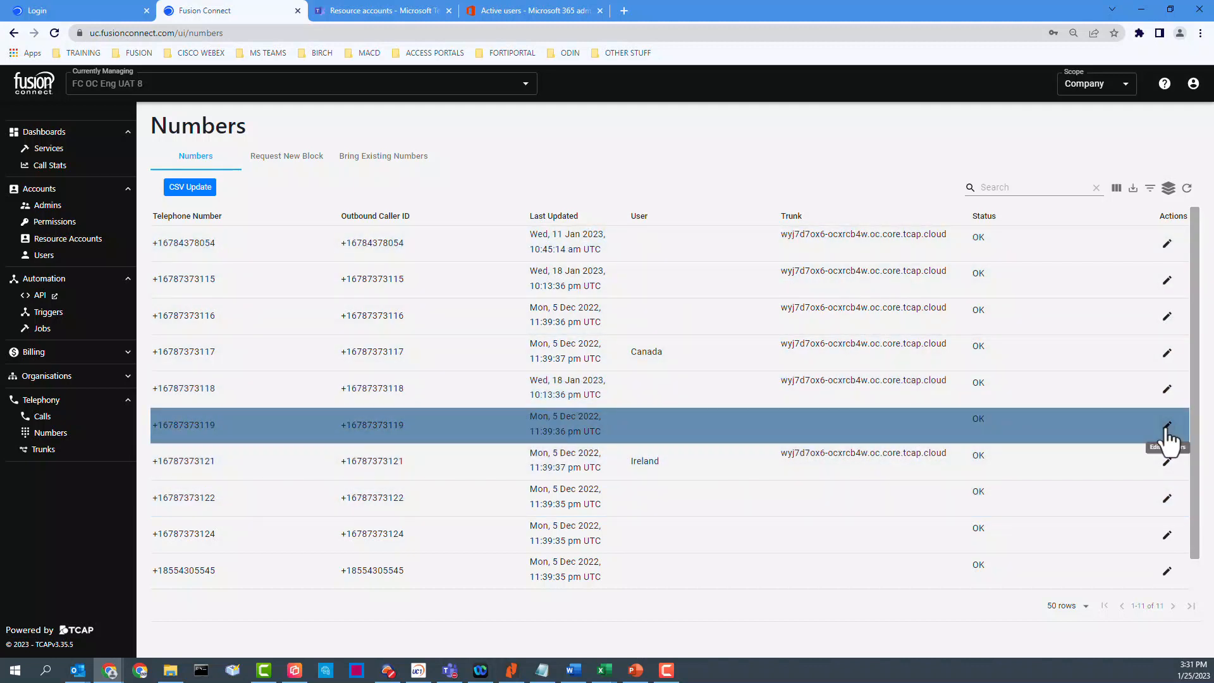
- Edit the sixth number in the Numbers list and allocate it to the MS Operator Connect trunk
left_click(1167, 429)
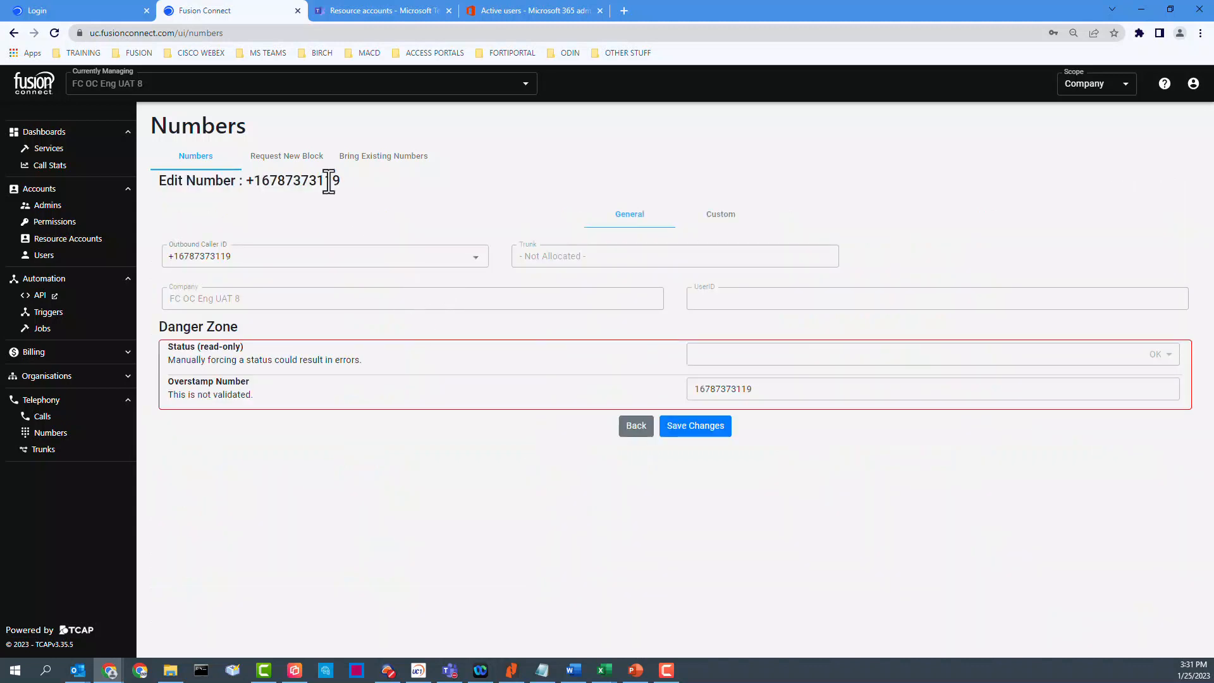
left_click_drag(344, 186, 280, 184)
left_click(353, 237)
left_click(542, 257)
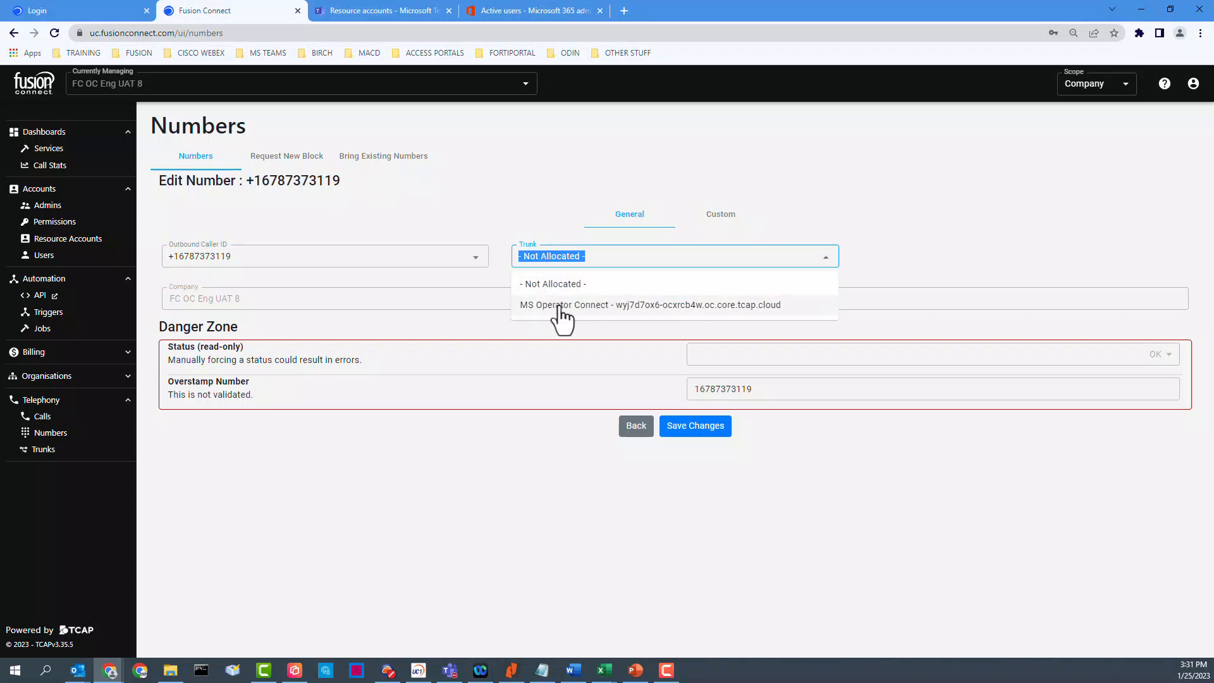
left_click(583, 310)
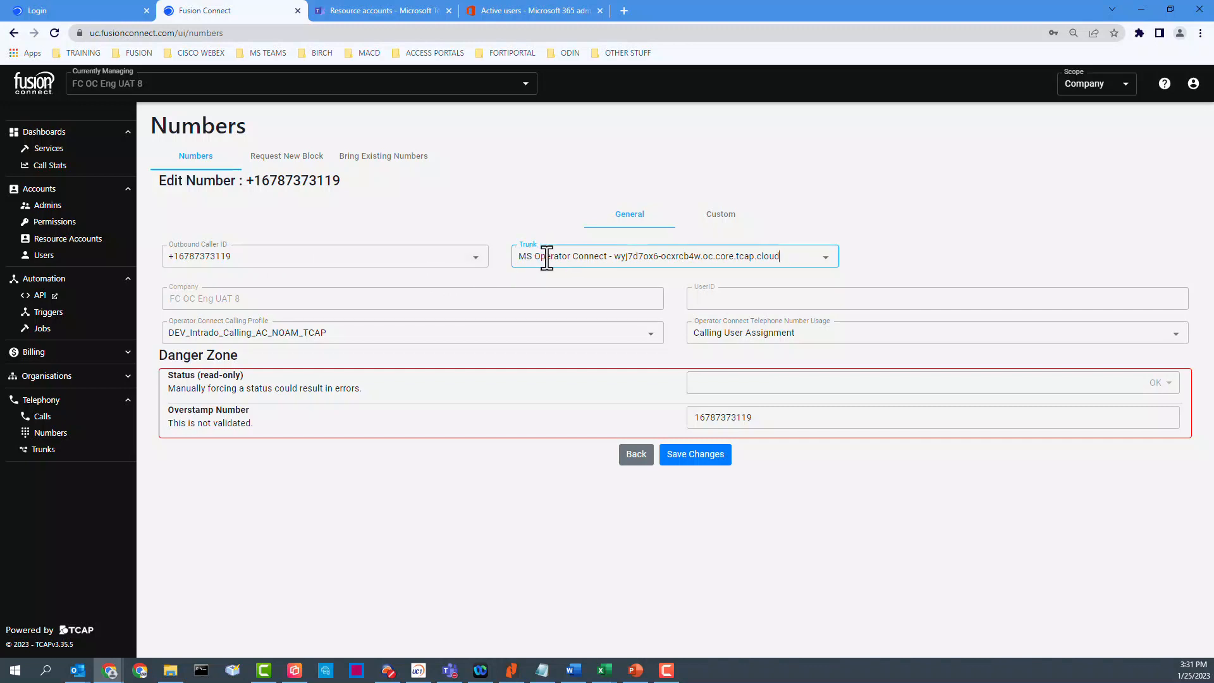
- Try Restricted as the sixth number's outbound caller ID, and restore the caller ID to the number itself
left_click(335, 216)
left_click_drag(345, 185, 309, 213)
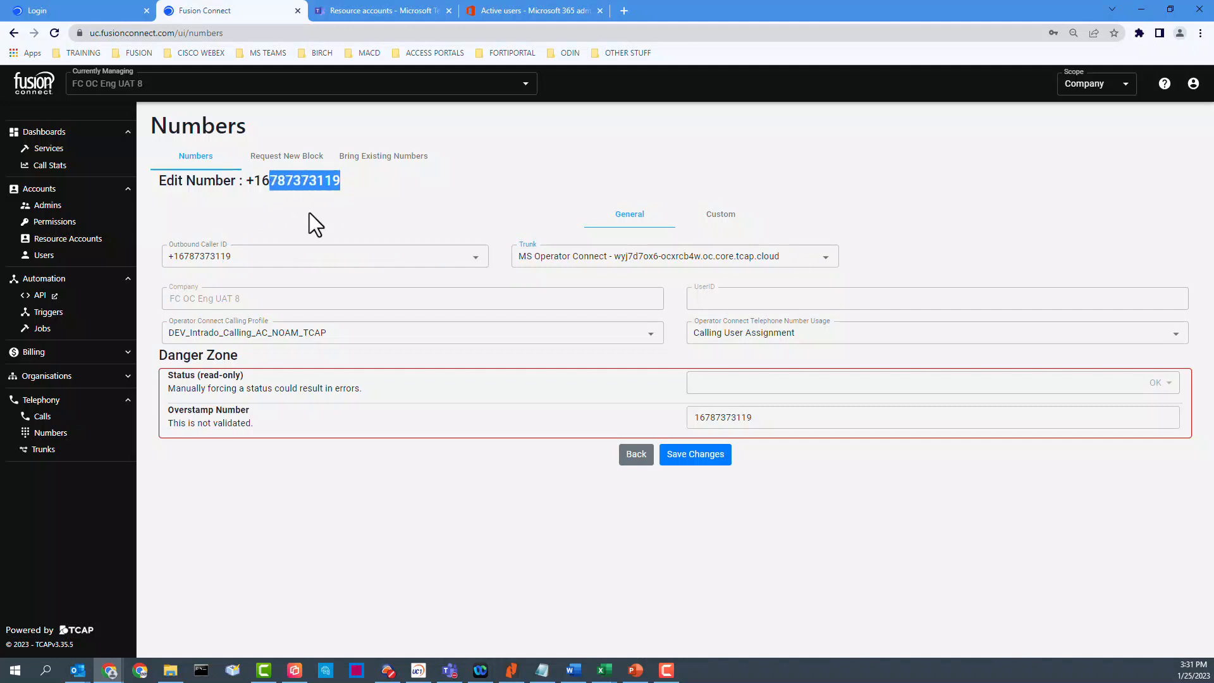
left_click(260, 256)
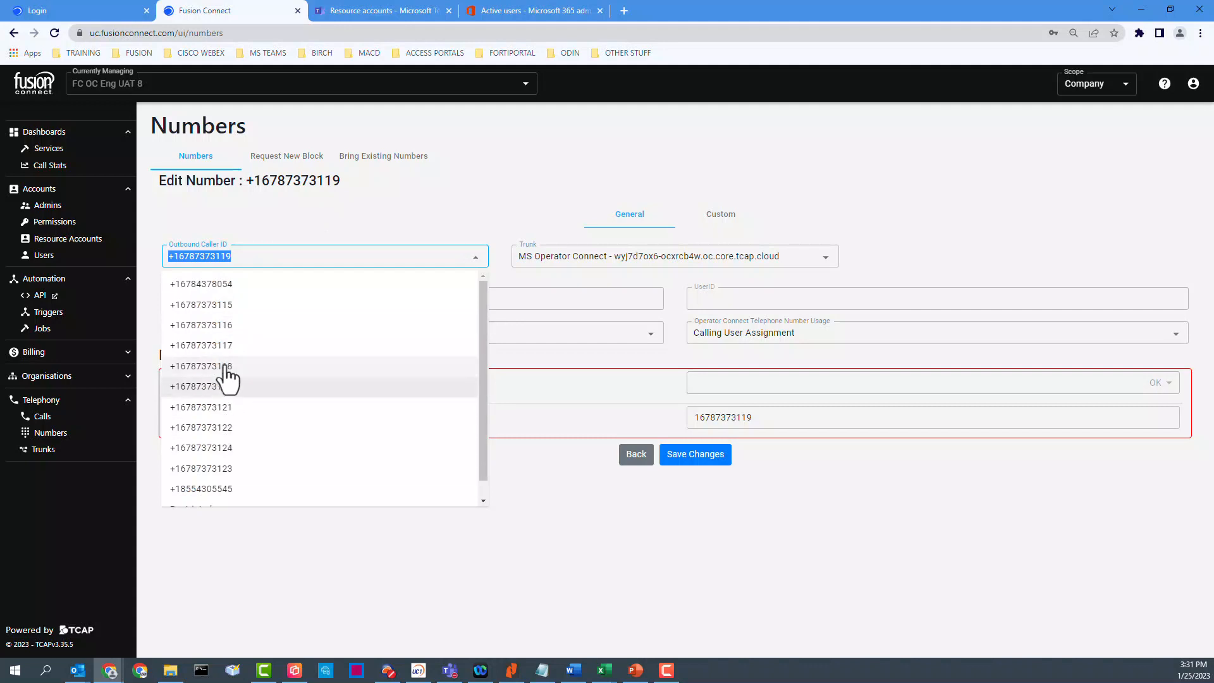
scroll(212, 387, "down", 1)
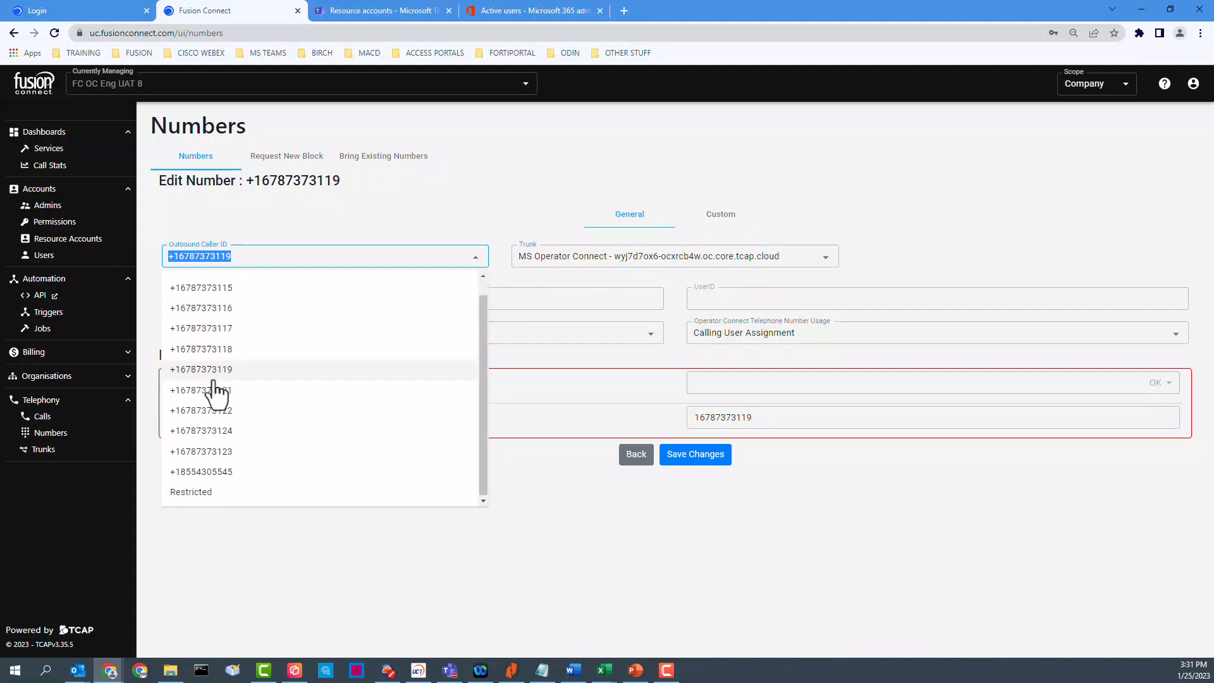
left_click(192, 493)
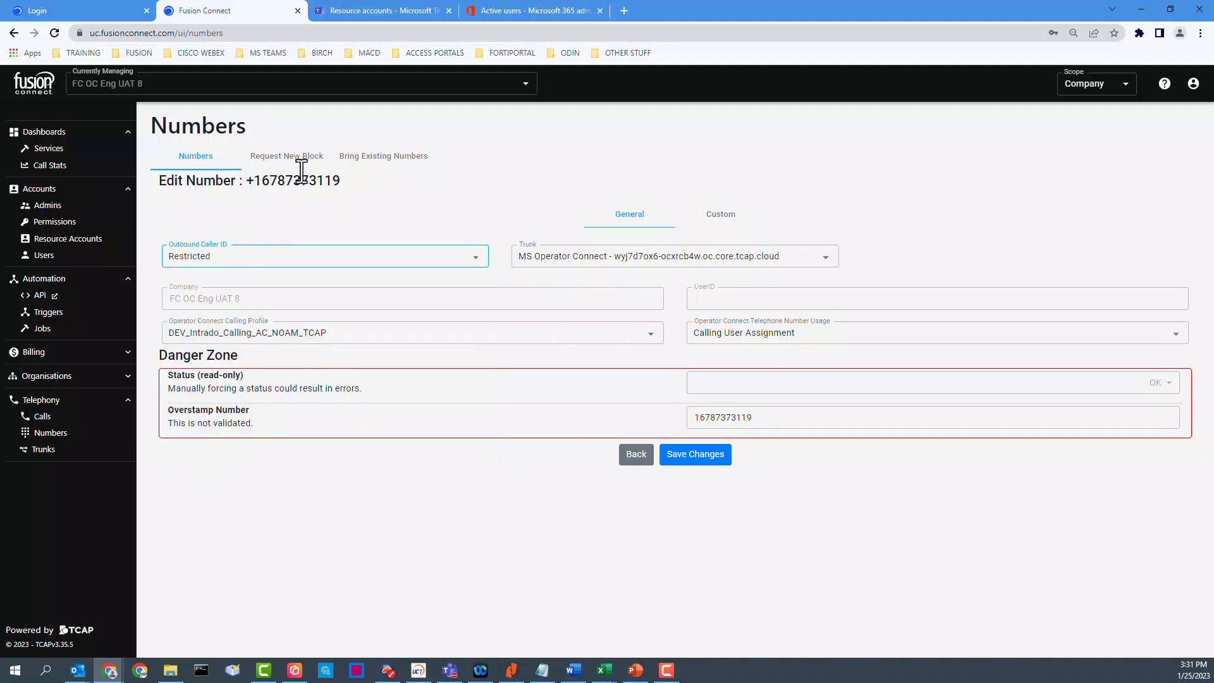
left_click(222, 256)
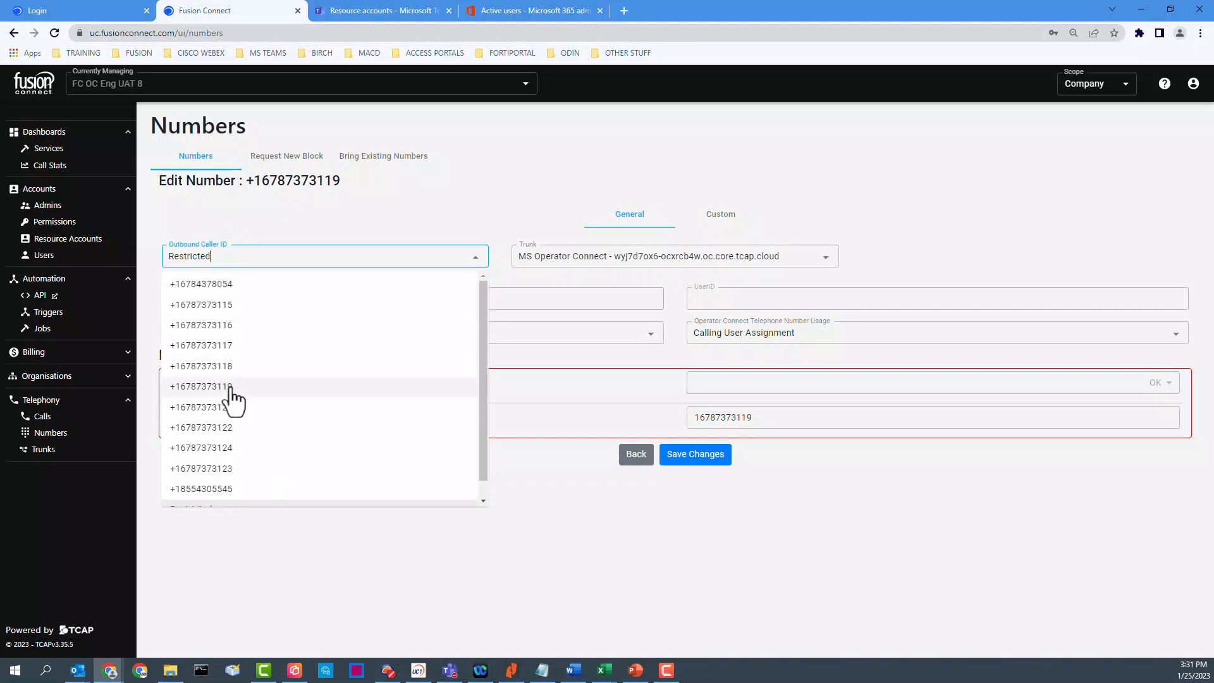
left_click(233, 397)
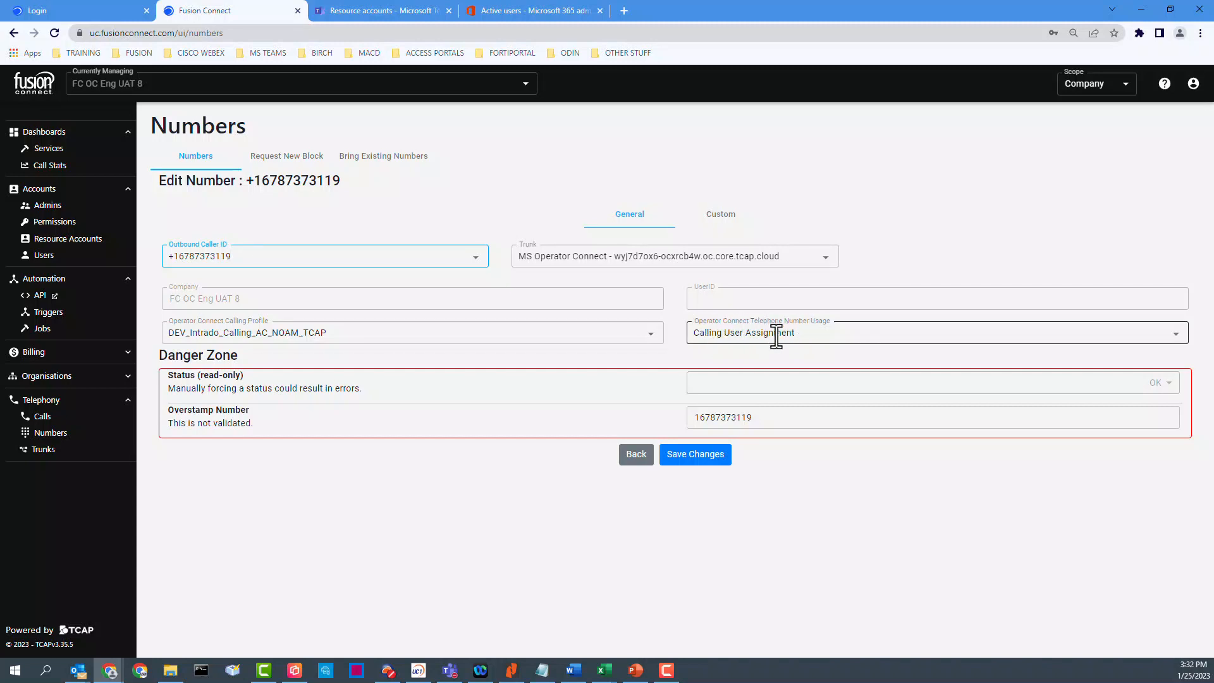
- Try First Party App Assignment as the sixth number's Operator Connect telephone number usage
left_click_drag(341, 181, 262, 181)
left_click(328, 184)
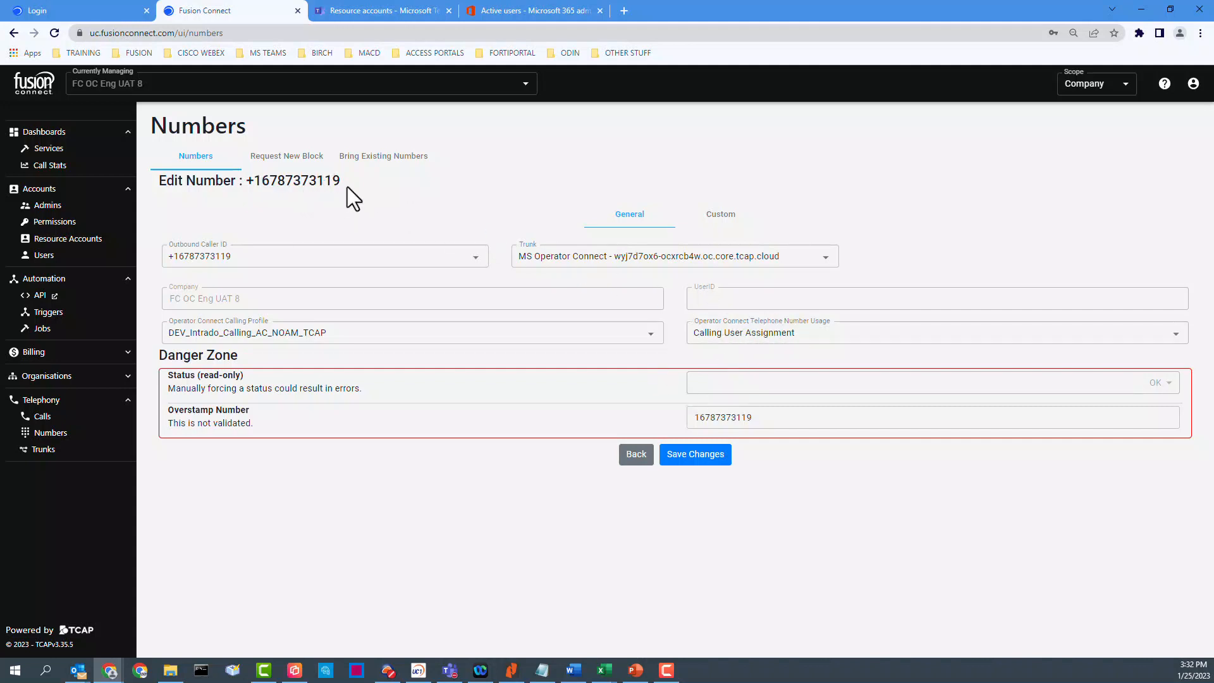
left_click_drag(326, 185, 265, 189)
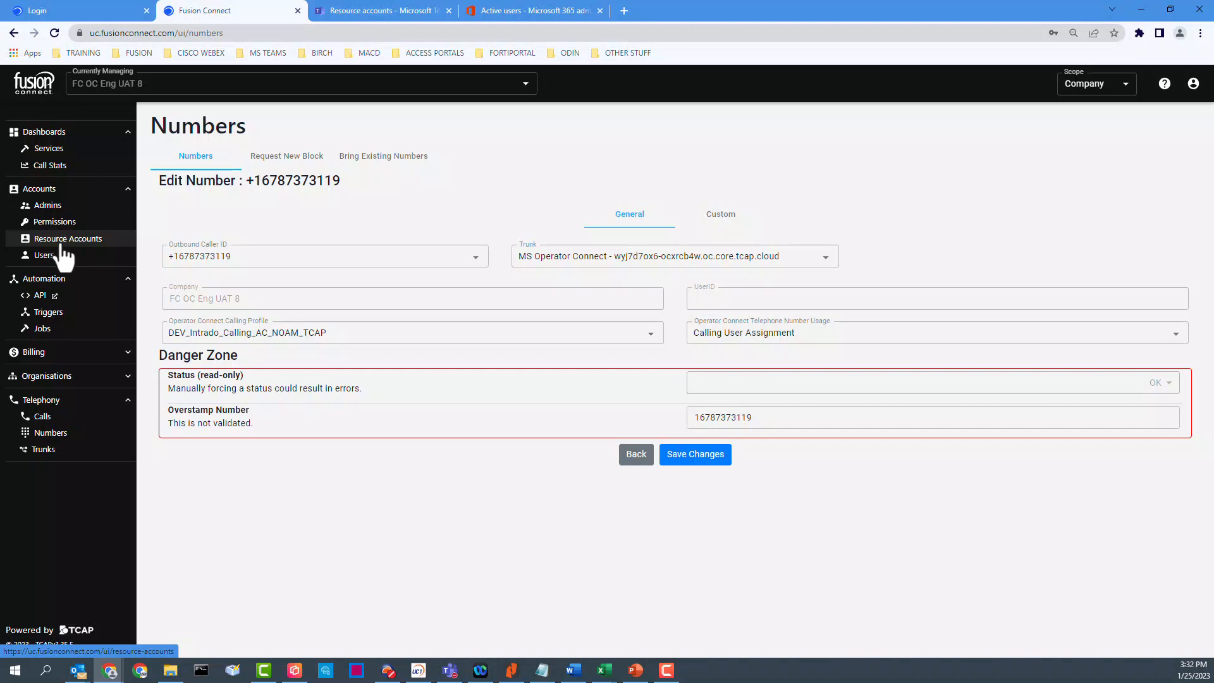
triple_click(802, 335)
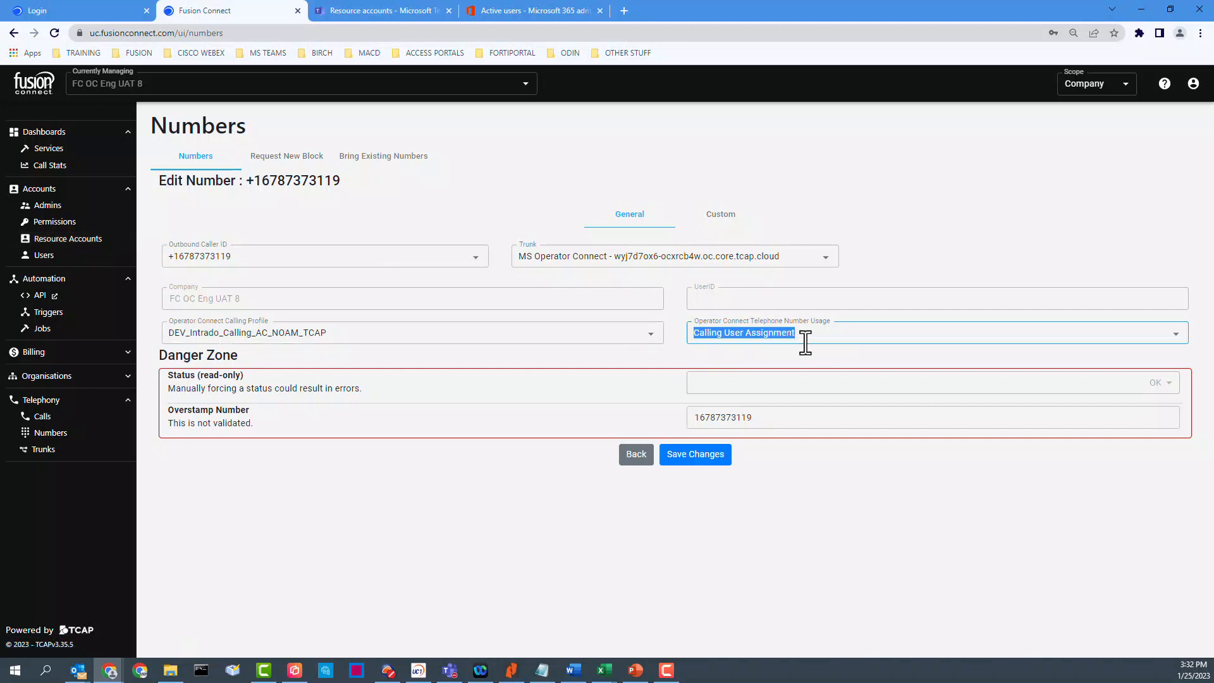
left_click(1062, 332)
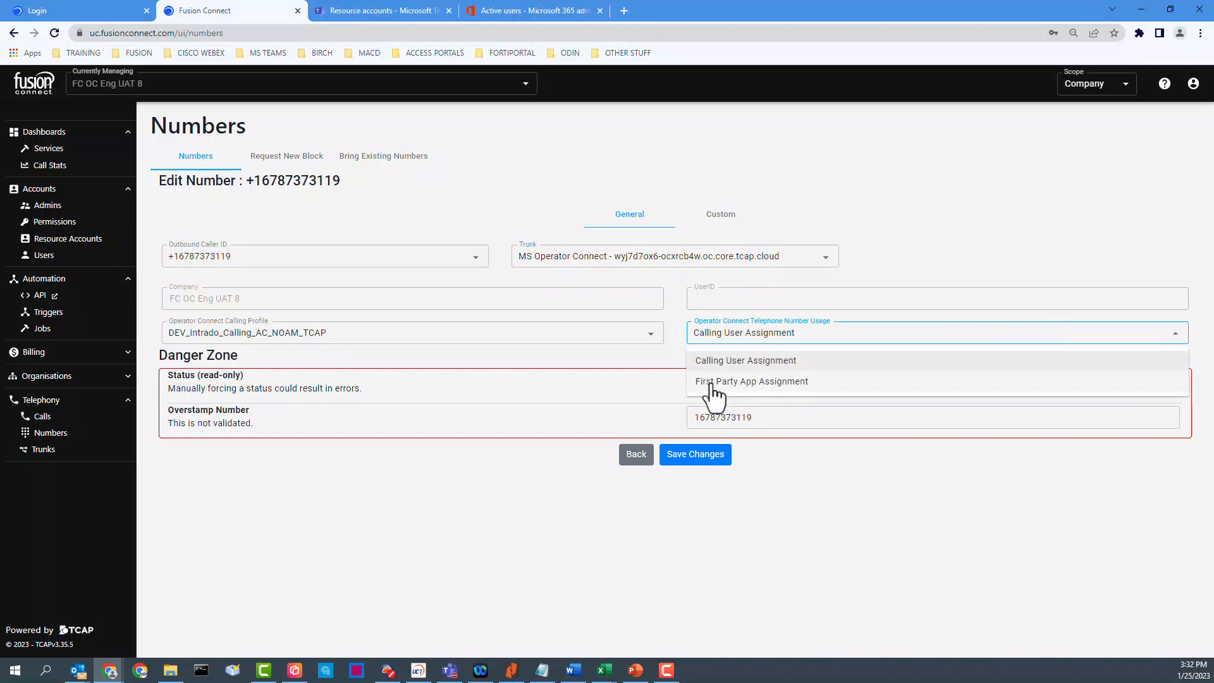
left_click(762, 382)
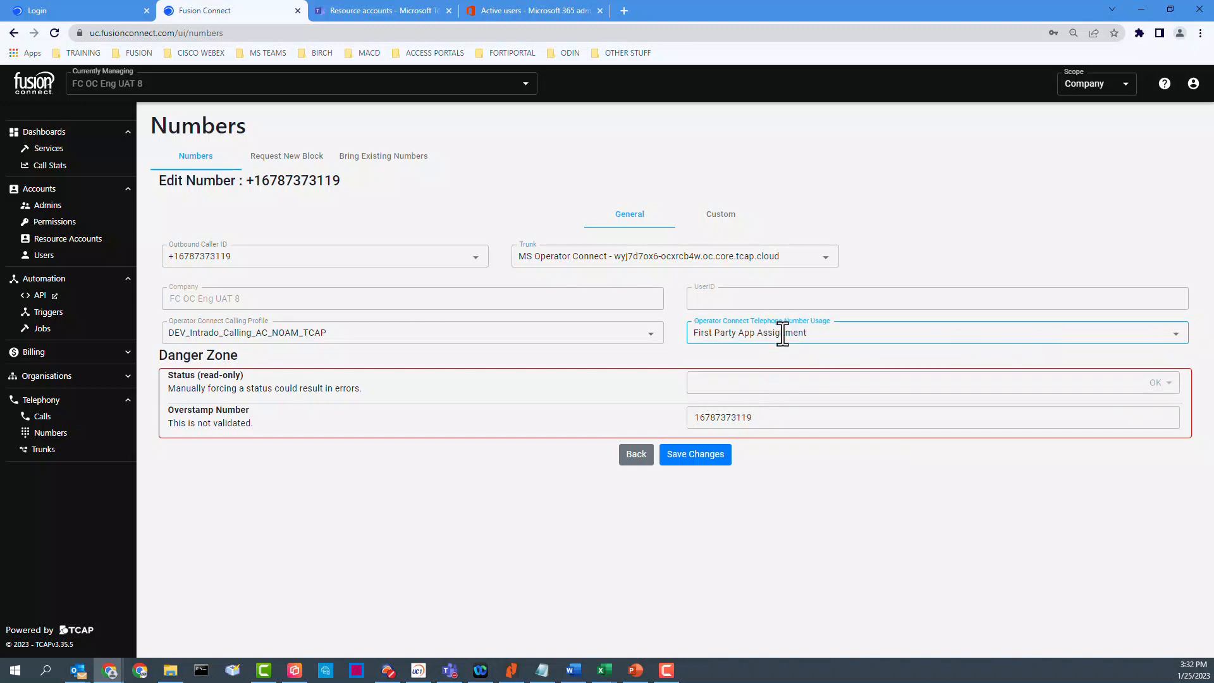
left_click_drag(350, 184, 263, 189)
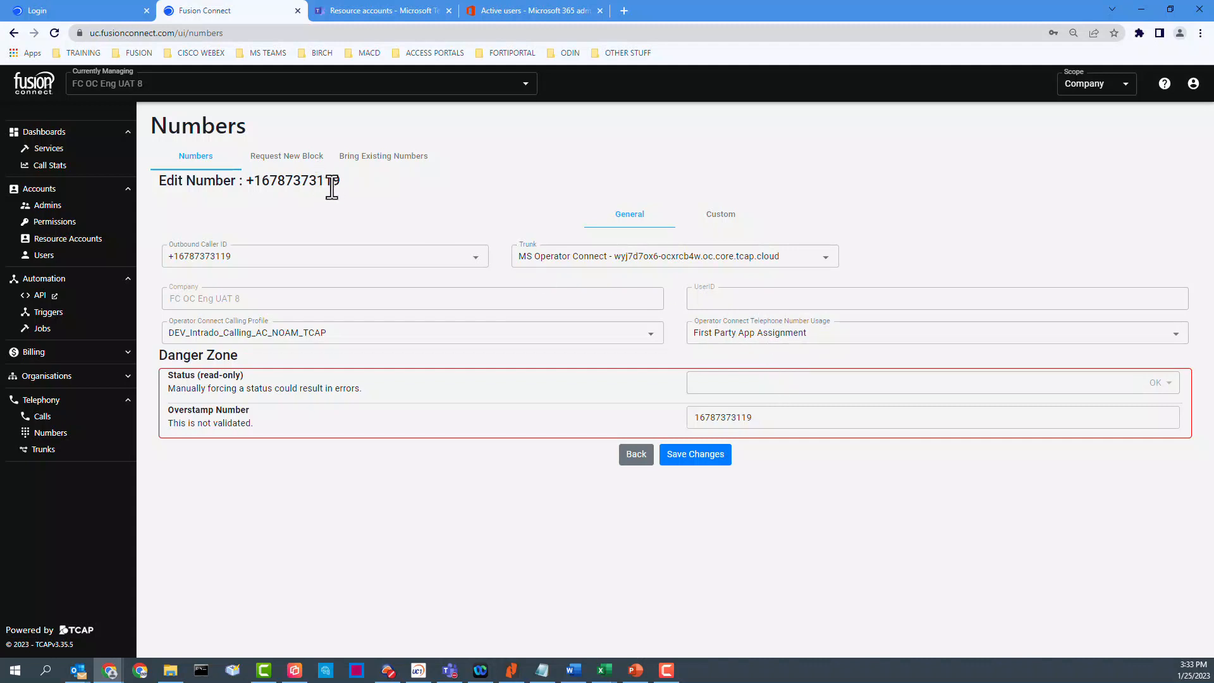
left_click_drag(343, 182, 283, 181)
- Set the sixth number's Operator Connect telephone number usage to Calling User Assignment and save the changes
left_click(718, 333)
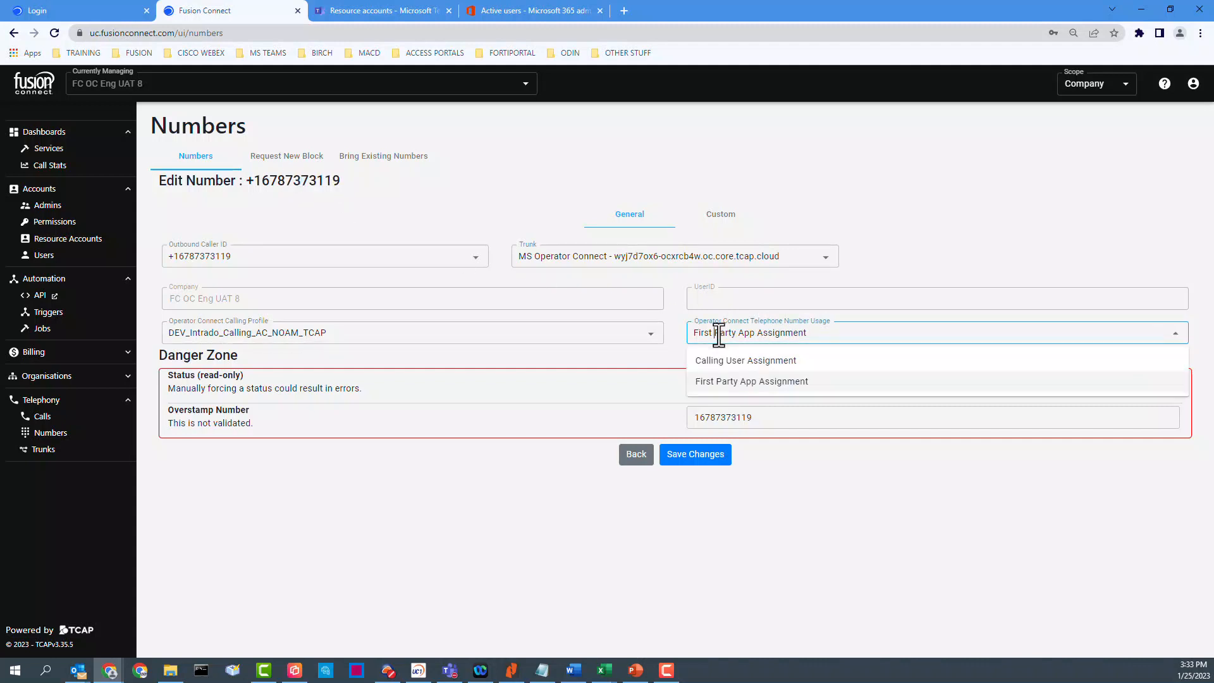
left_click(760, 366)
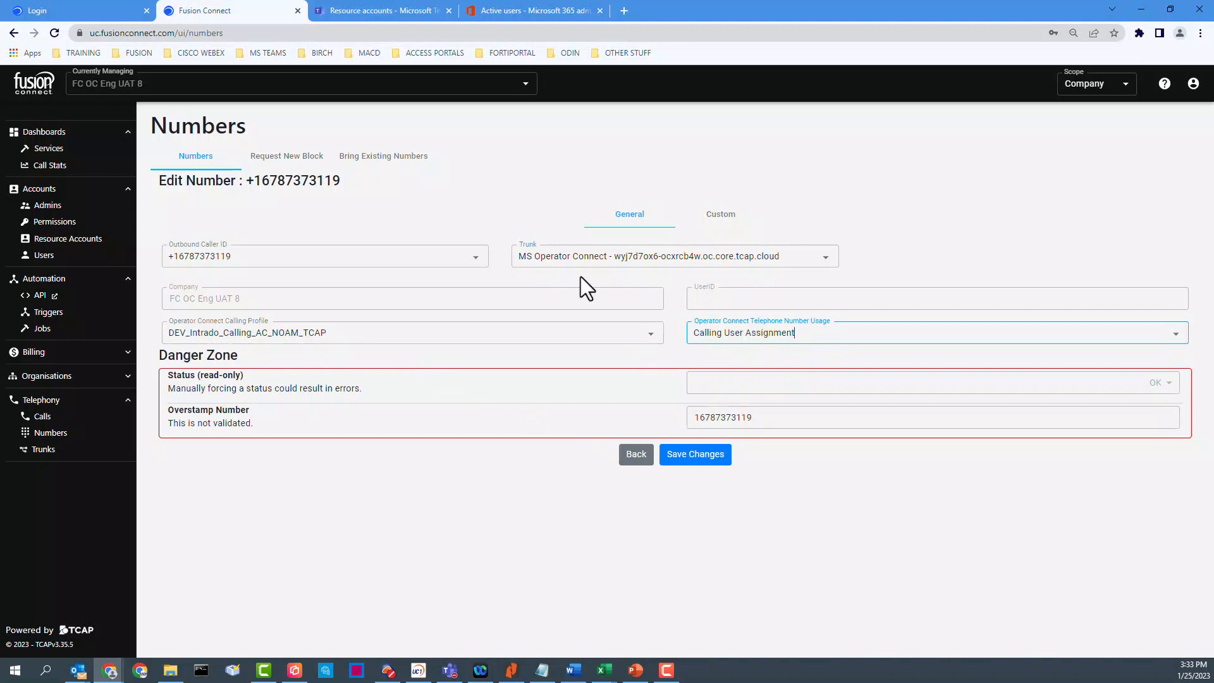
left_click_drag(343, 181, 293, 224)
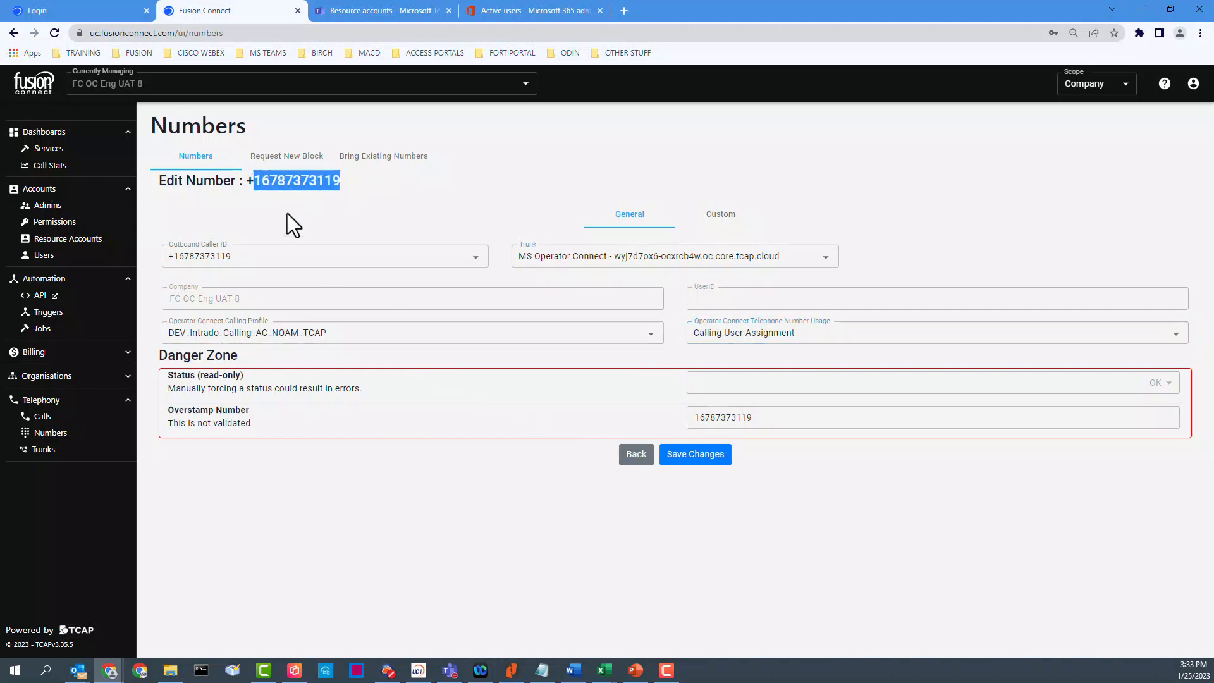
left_click(695, 457)
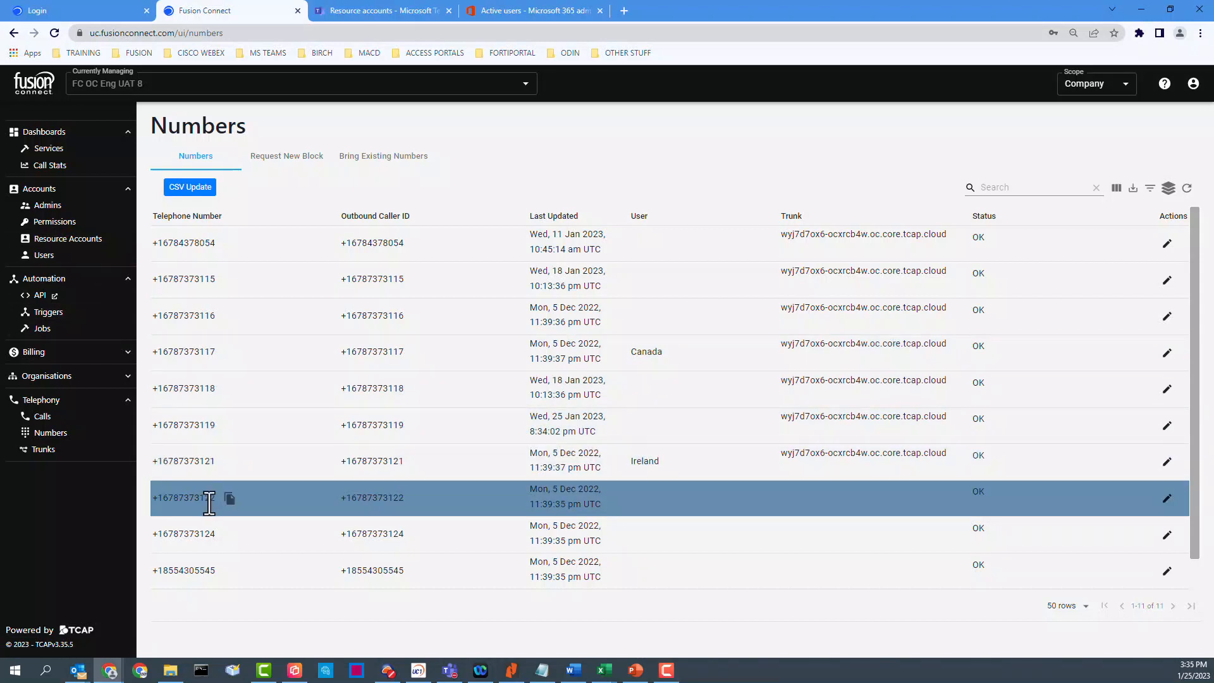
- Allocate the eighth number in the list to the MS Operator Connect trunk with First Party App Assignment usage, and save it
left_click(1167, 503)
left_click(569, 257)
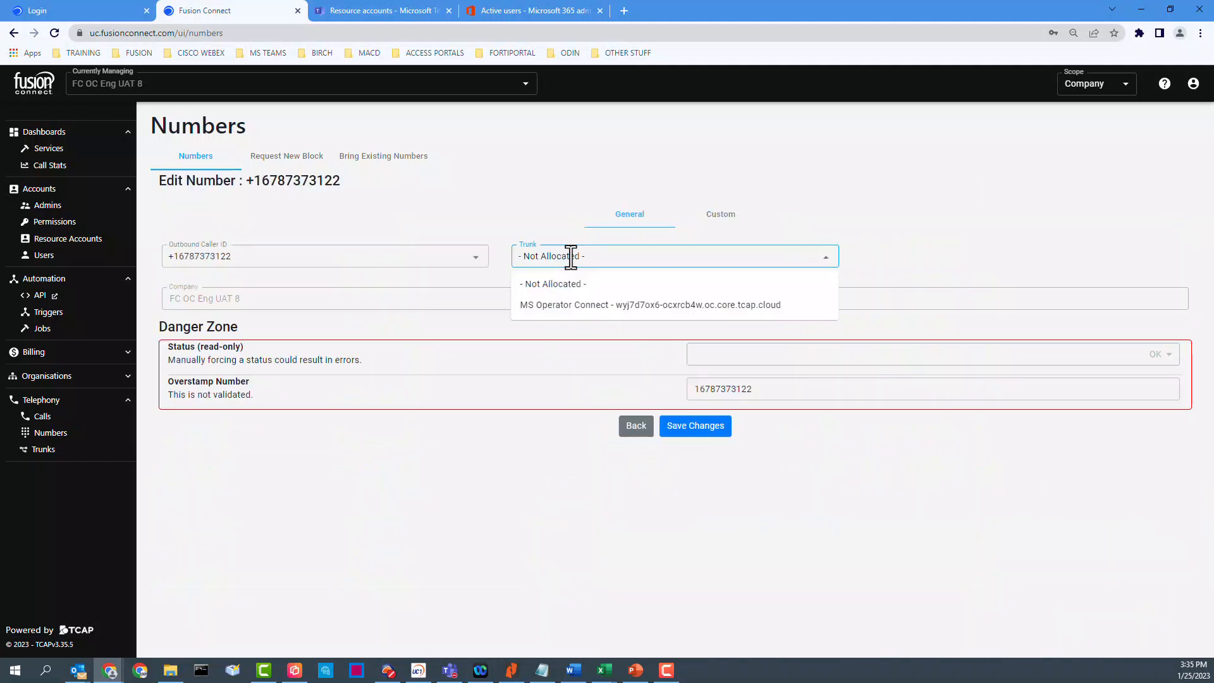
left_click(630, 306)
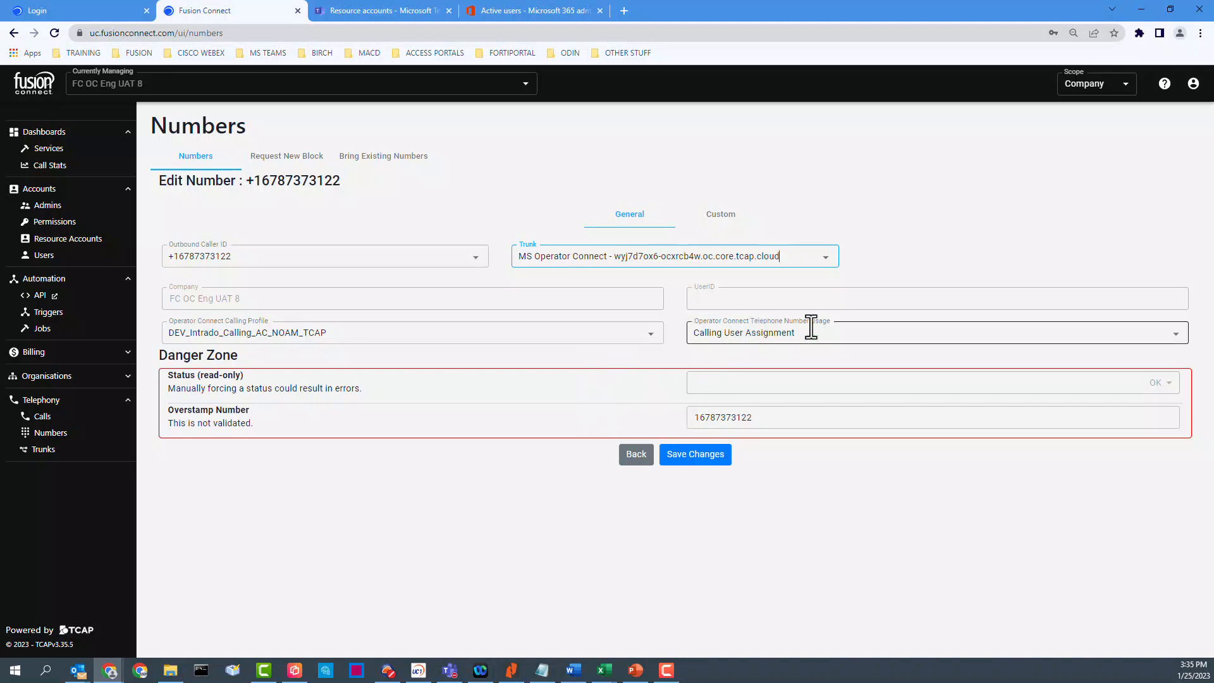
left_click(752, 342)
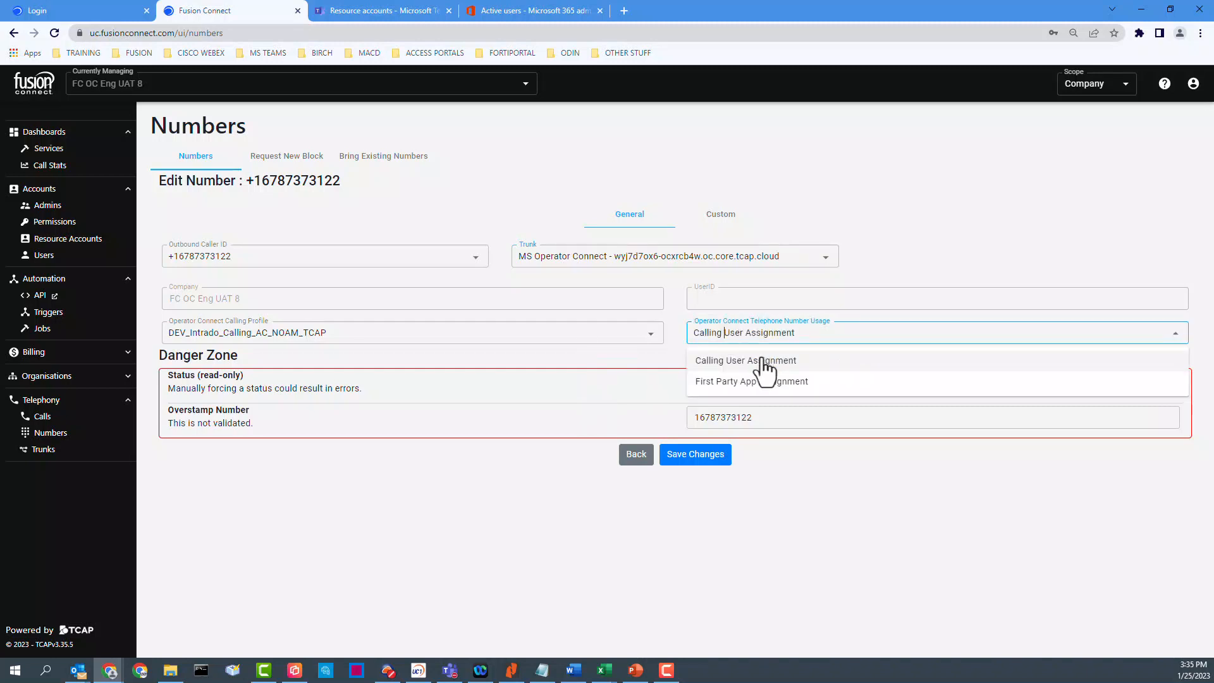
left_click(762, 382)
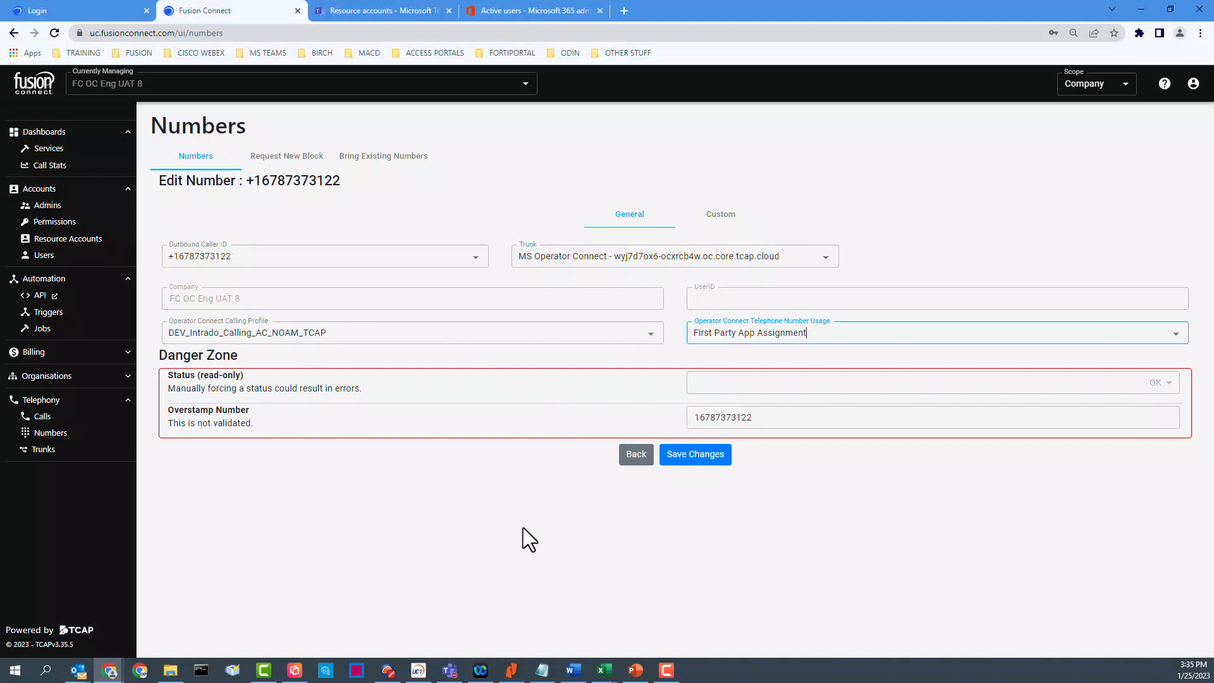
left_click(702, 463)
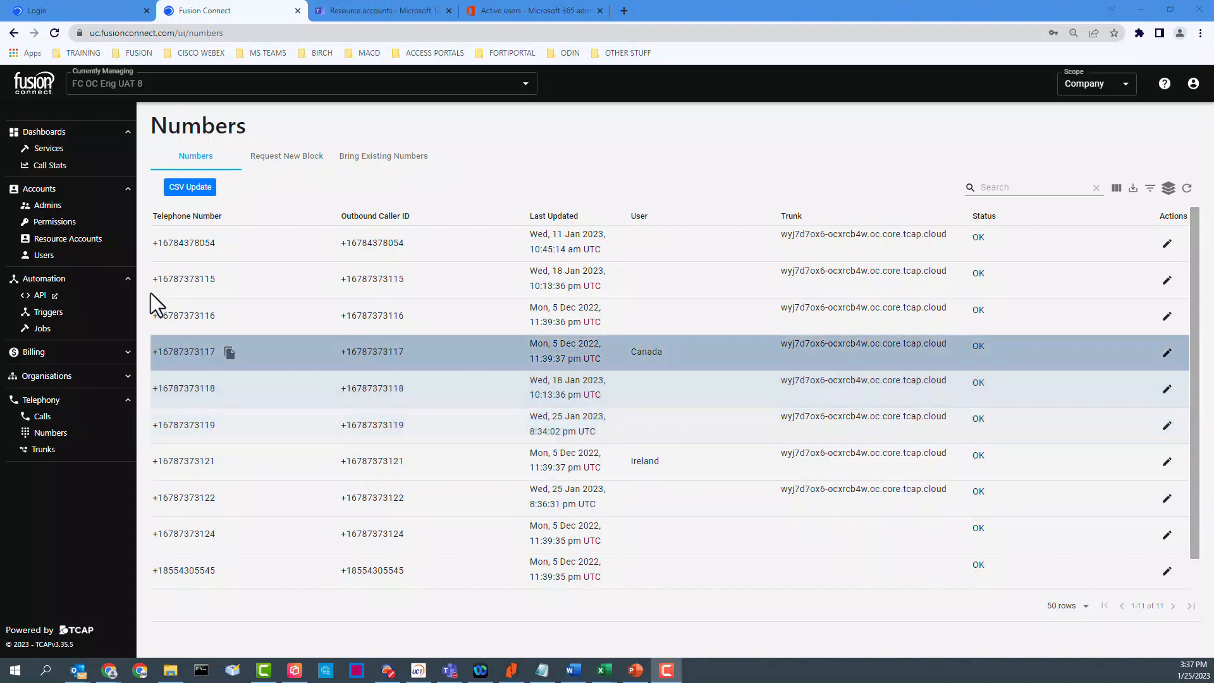
- Return to the Users list and compare the telephone number and licensing status of the Finland, France and User 9 entries
left_click(41, 258)
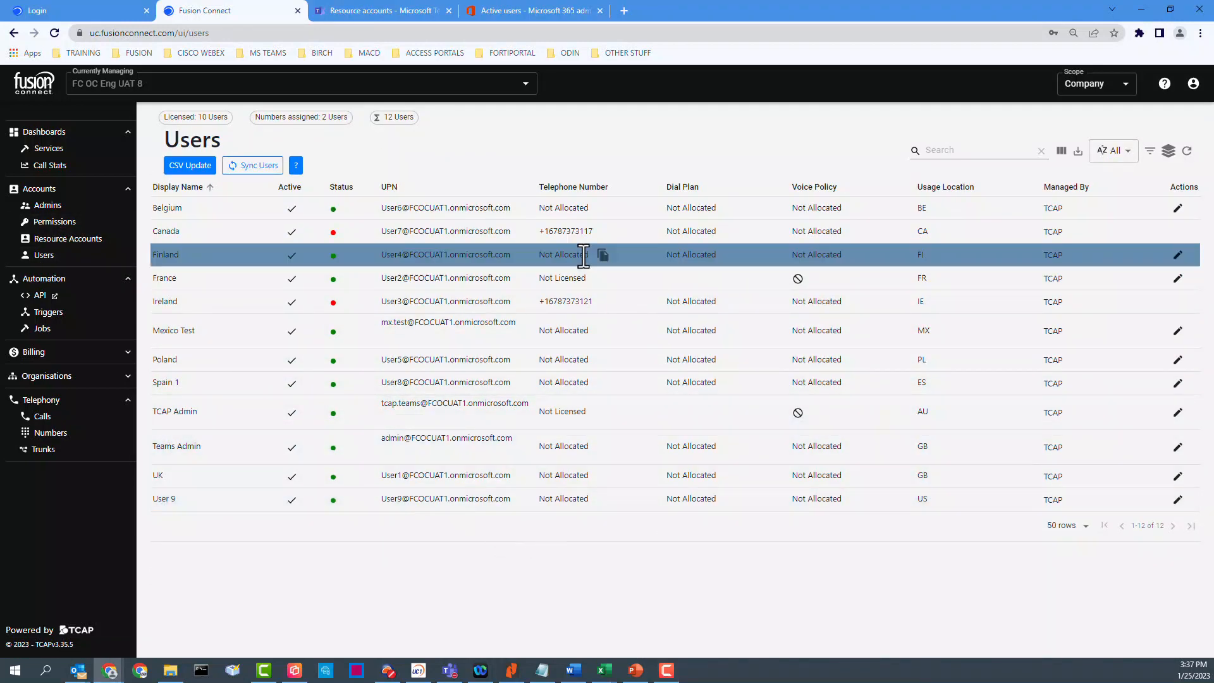
left_click_drag(592, 253, 554, 255)
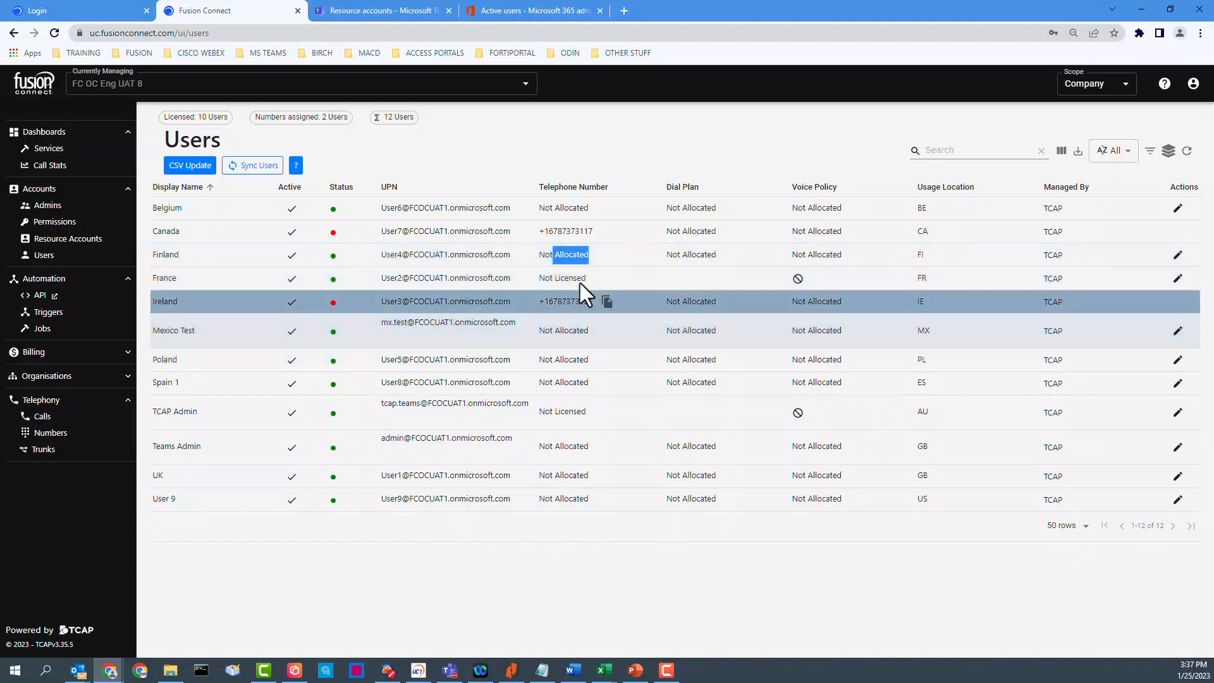
left_click(586, 278)
left_click_drag(586, 278, 539, 278)
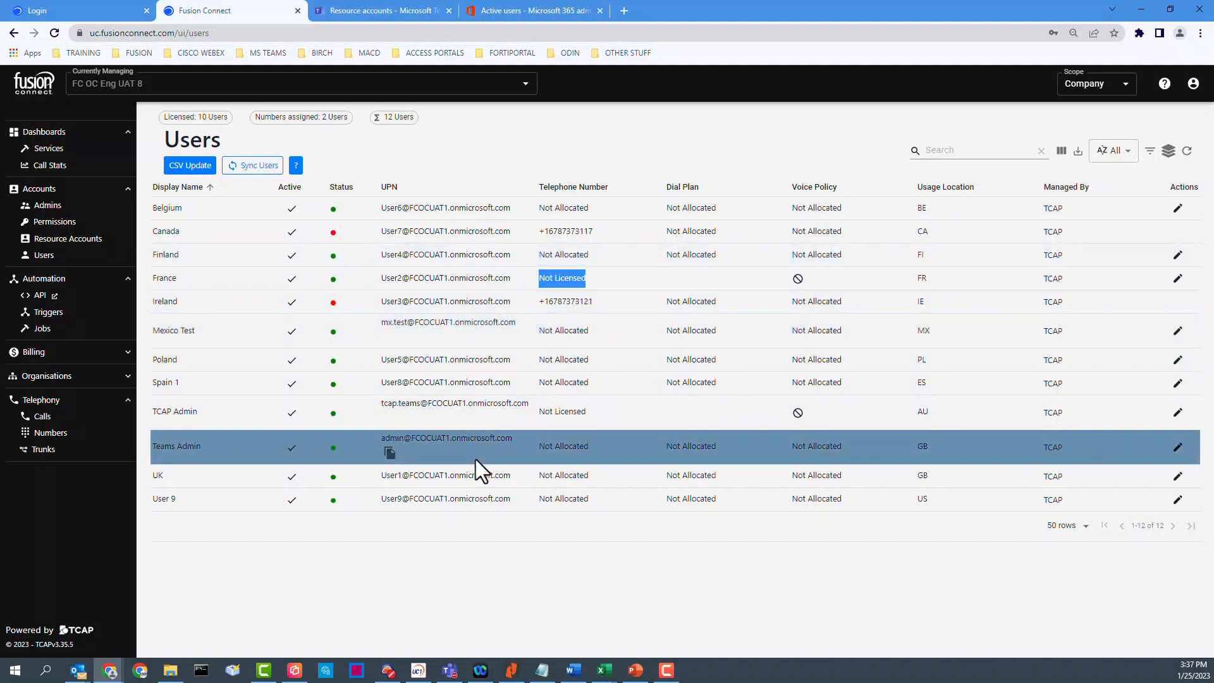
left_click(369, 506)
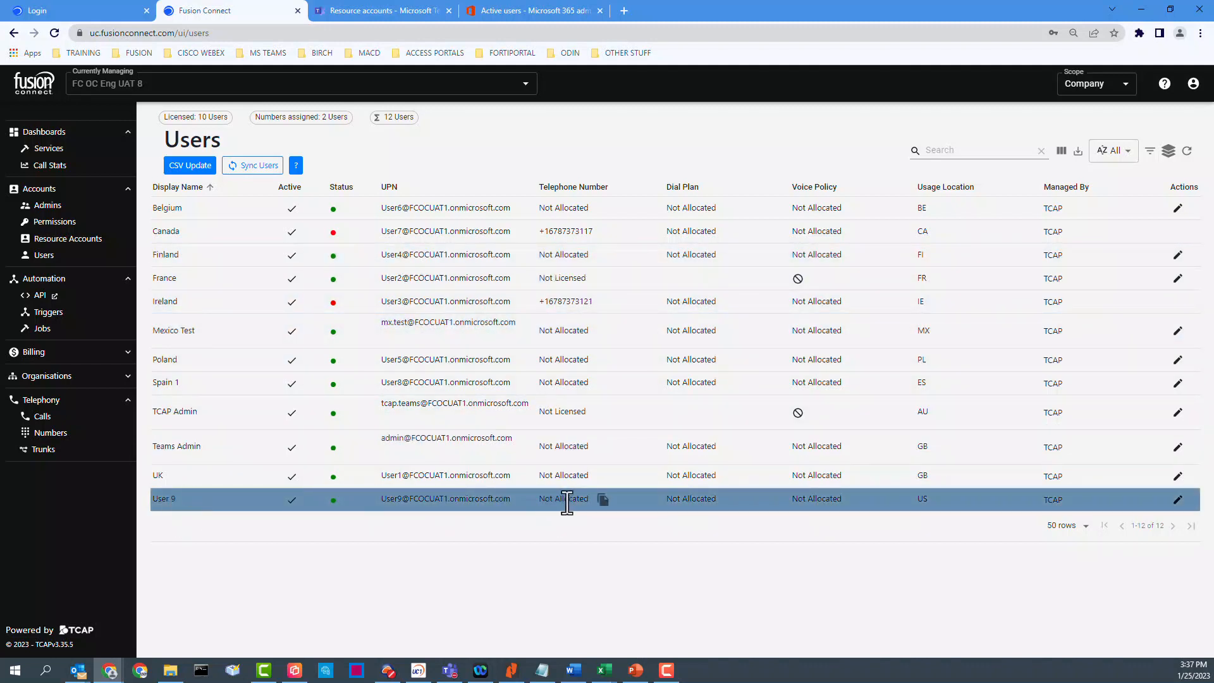
- Assign the fifth MS Operator Connect number in the list to User 9 and save the changes
left_click_drag(535, 502, 531, 503)
left_click(1176, 502)
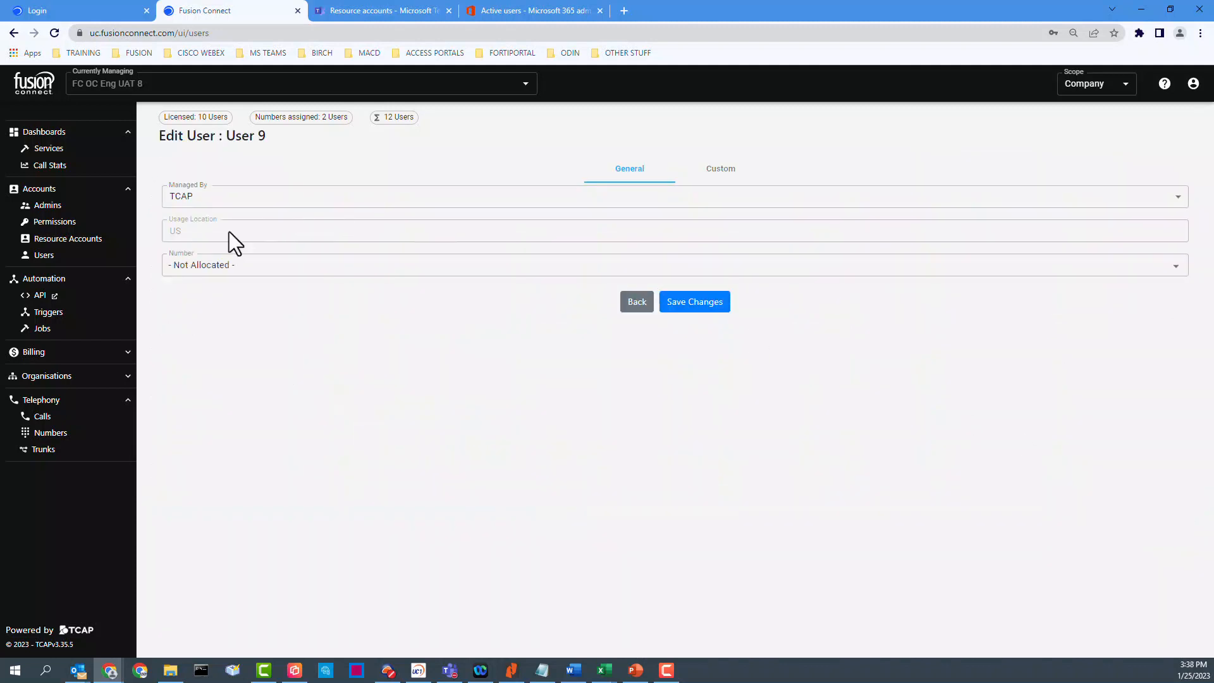
left_click(184, 264)
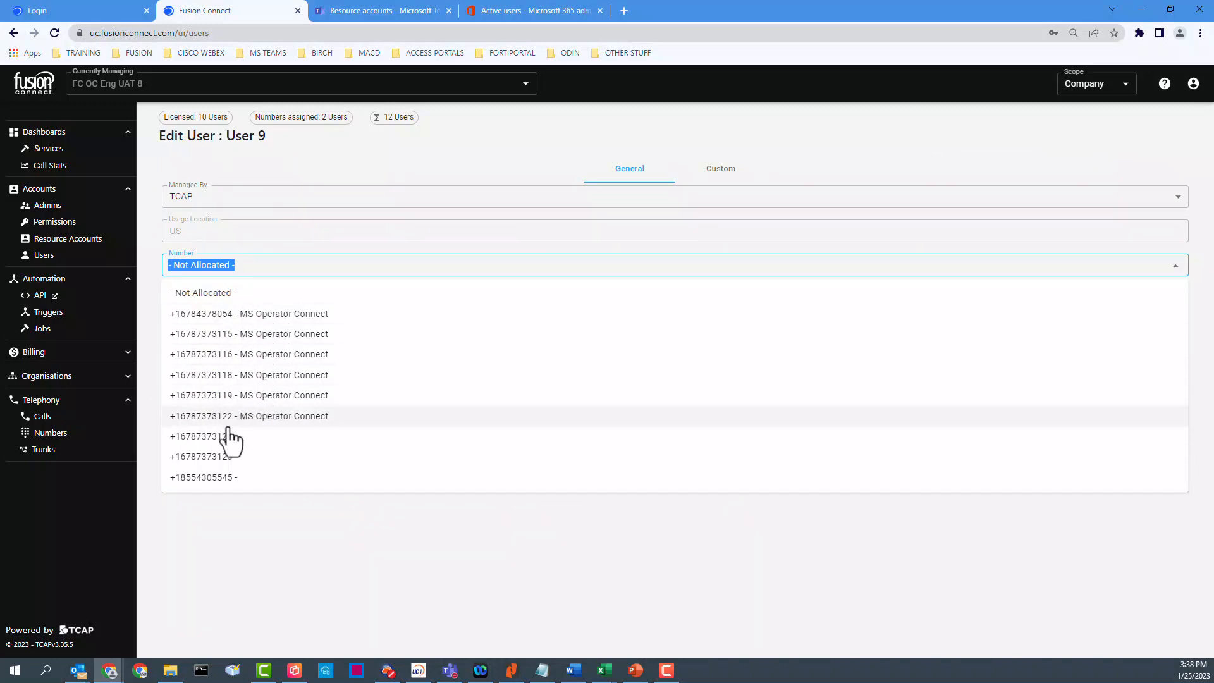
left_click(247, 397)
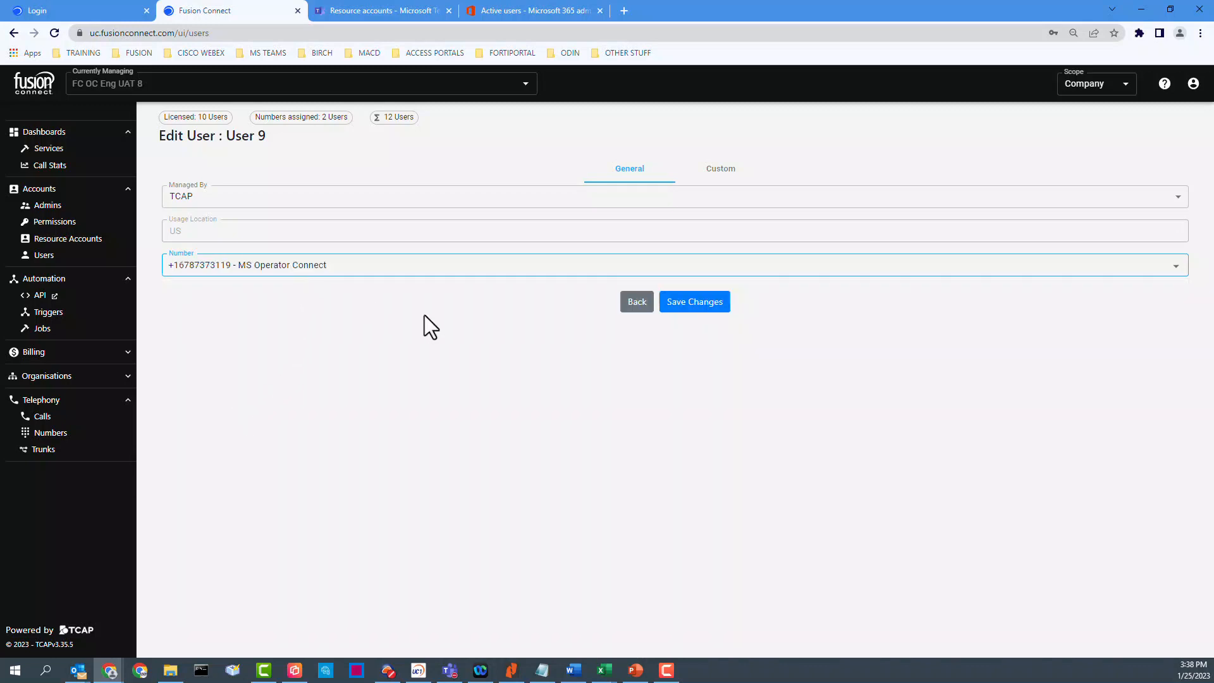
left_click(692, 304)
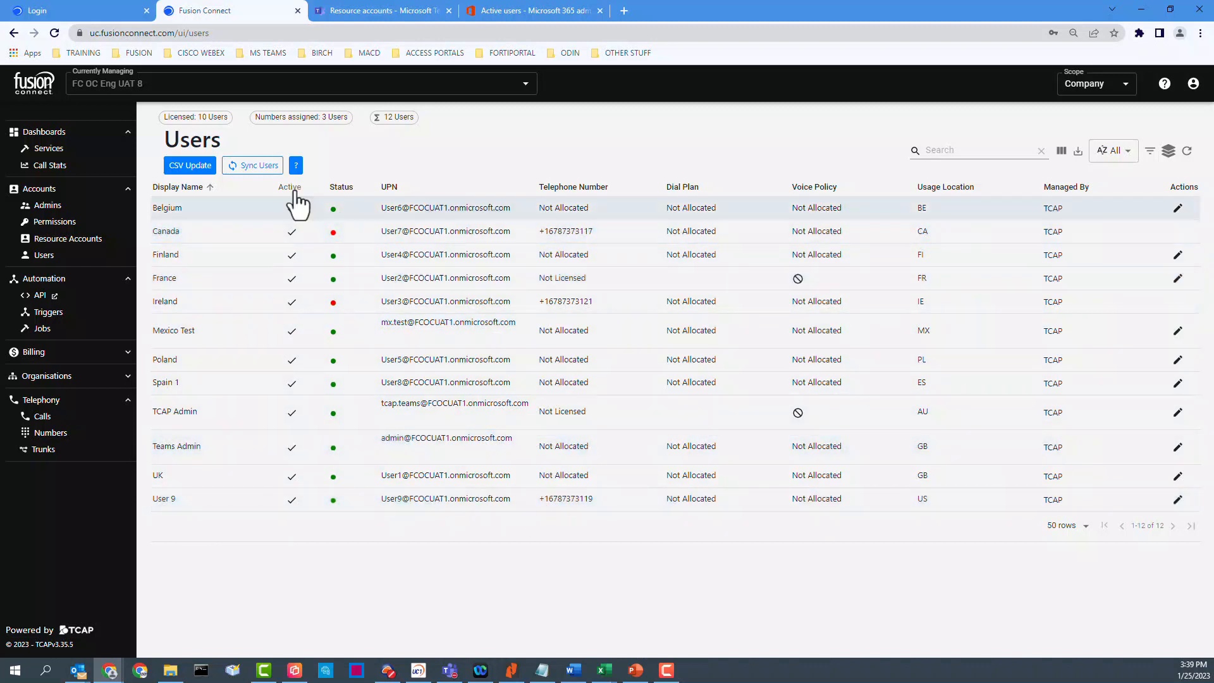
- Download the users' CSV template from the CSV Upload page and open the downloaded file in Excel
left_click(189, 168)
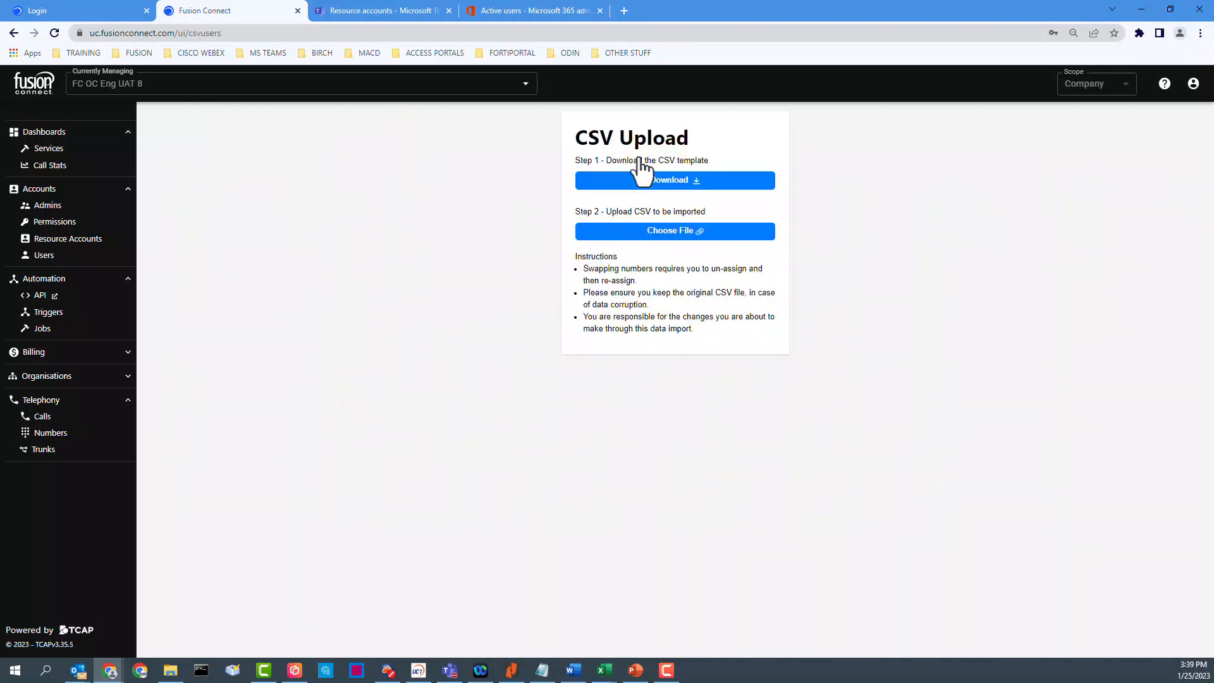
left_click(668, 182)
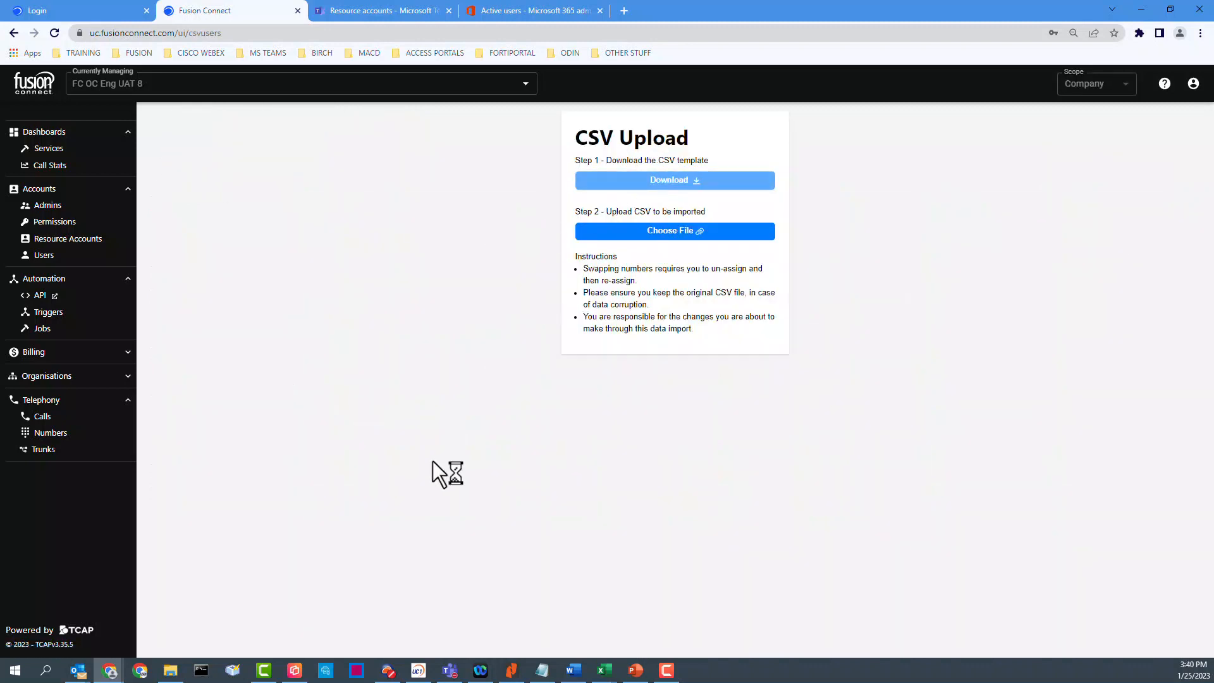
left_click(71, 640)
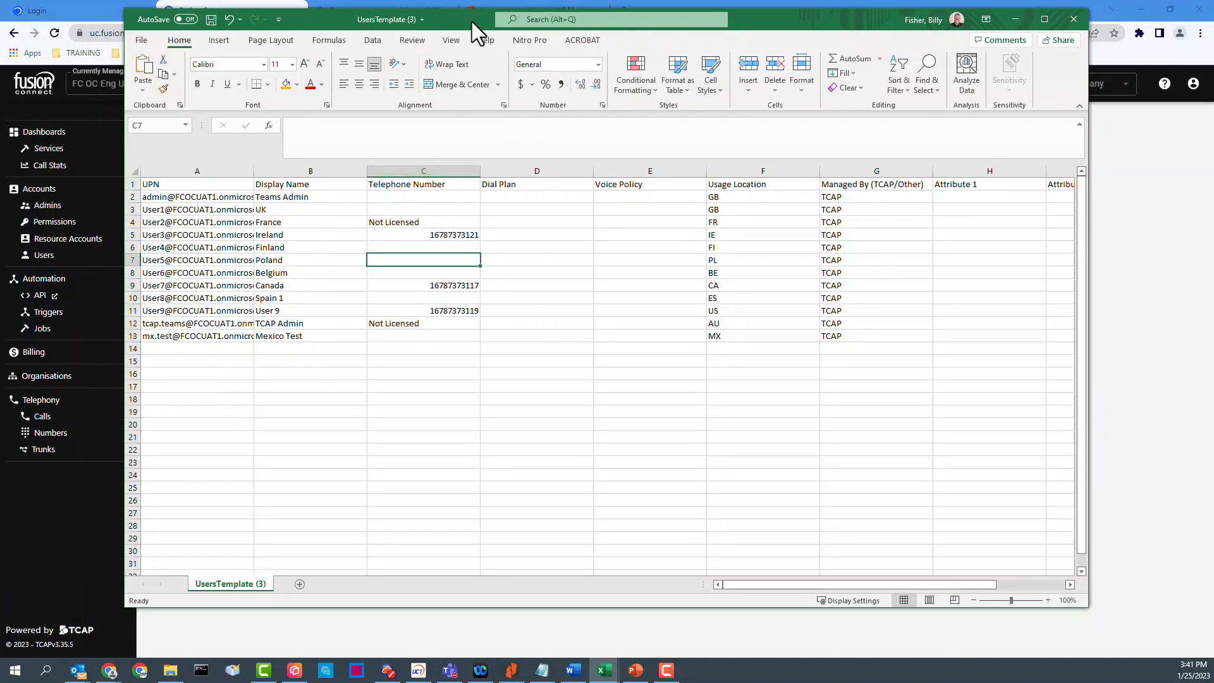
- Review the France row and the Telephone Number column of the UsersTemplate workbook, and put the workbook away
left_click_drag(171, 234, 626, 230)
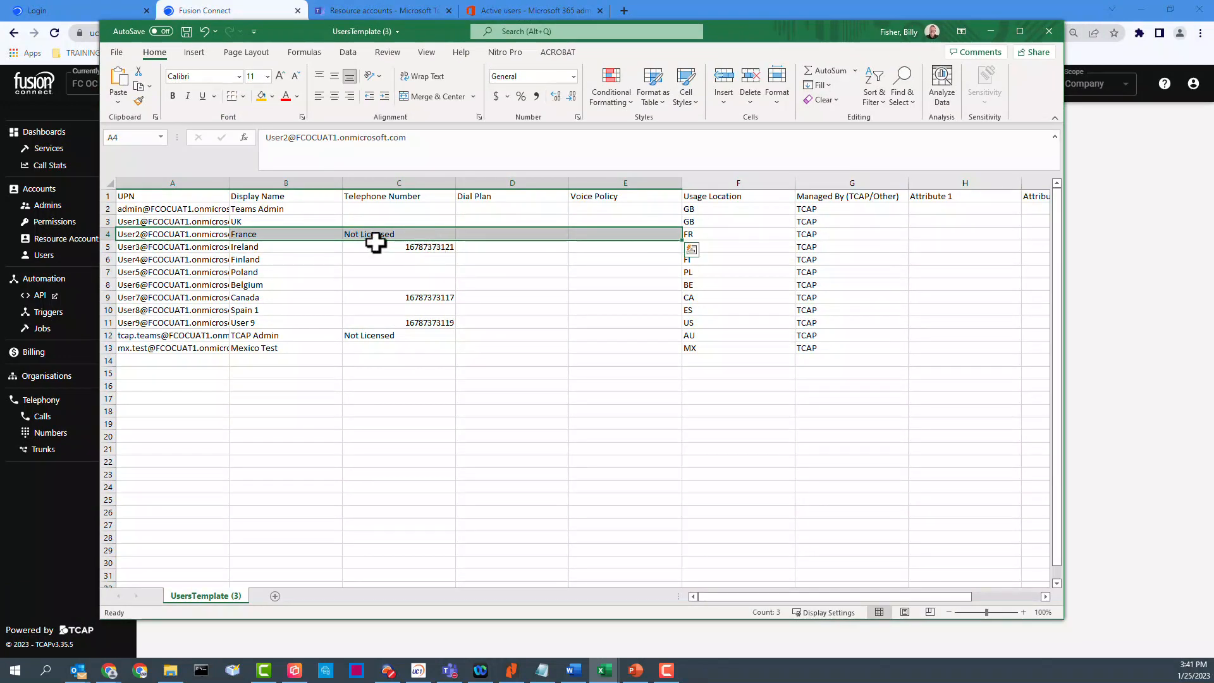
left_click(401, 253)
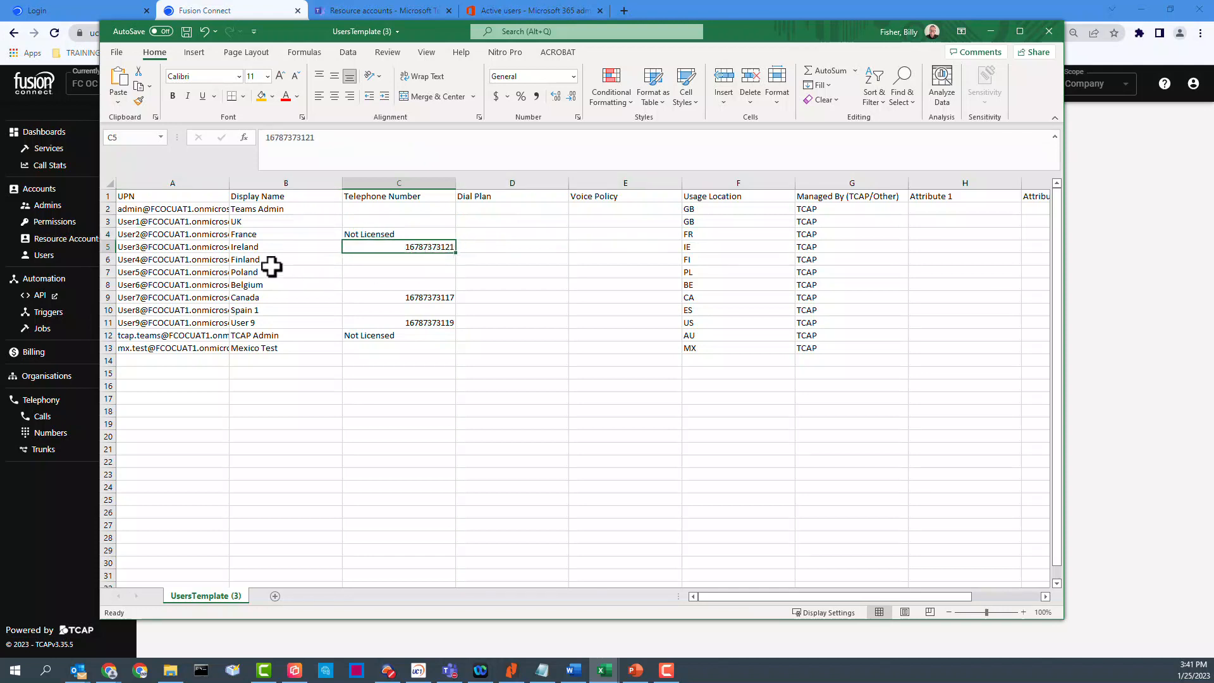
left_click(313, 252)
left_click(390, 251)
left_click(414, 298)
left_click(410, 324)
left_click(413, 299)
left_click(422, 250)
left_click(422, 296)
left_click(423, 321)
left_click(433, 261)
left_click(423, 250)
left_click(393, 264)
left_click(408, 294)
left_click(395, 272)
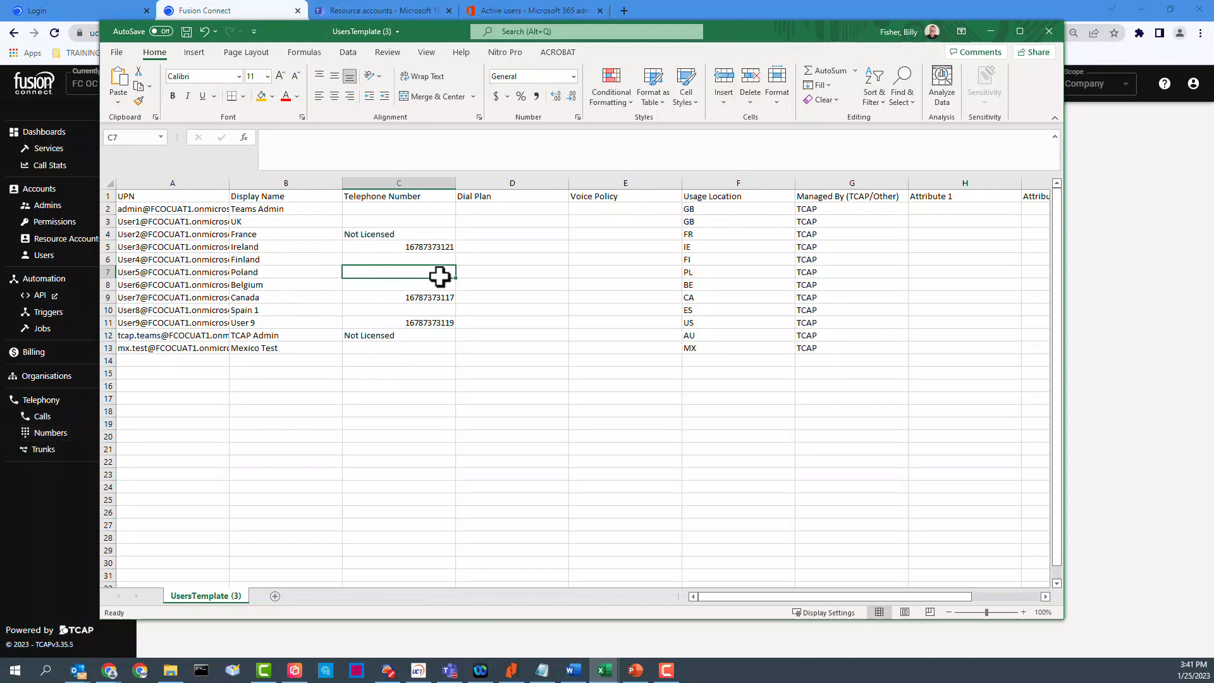
left_click(1043, 31)
left_click(659, 350)
left_click(993, 29)
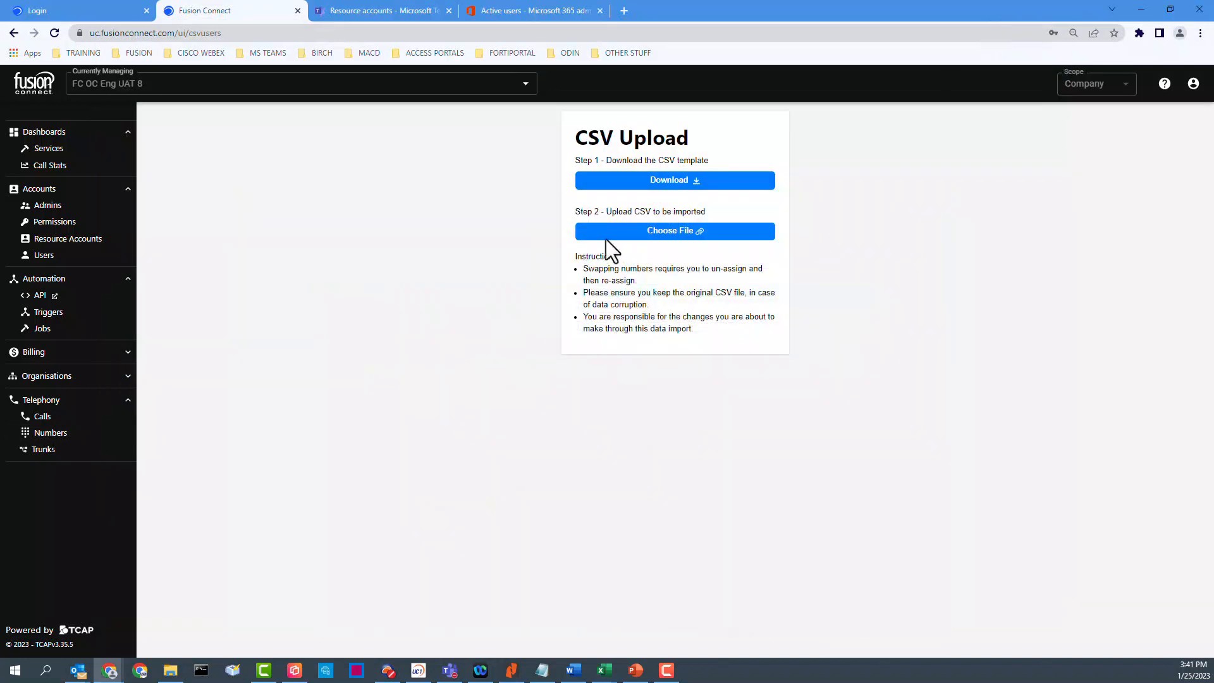
- Look at the file selection for importing an edited CSV, cancel it, and return to the Users list
left_click(662, 233)
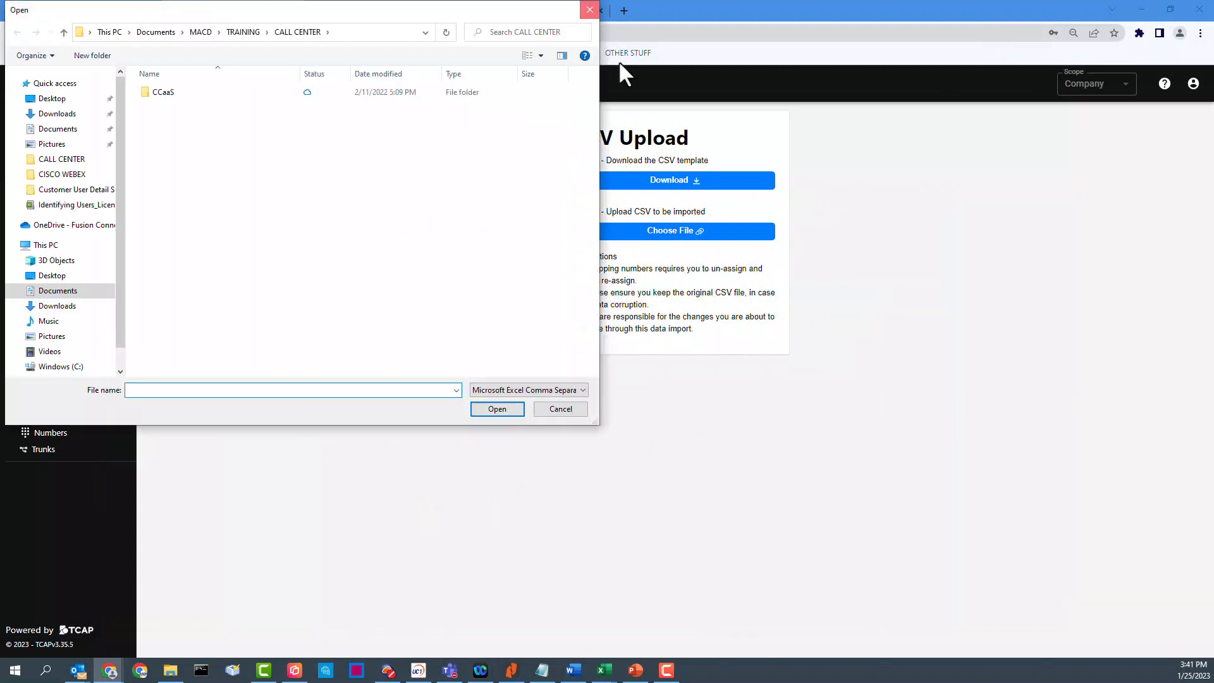
key("Escape")
left_click(33, 253)
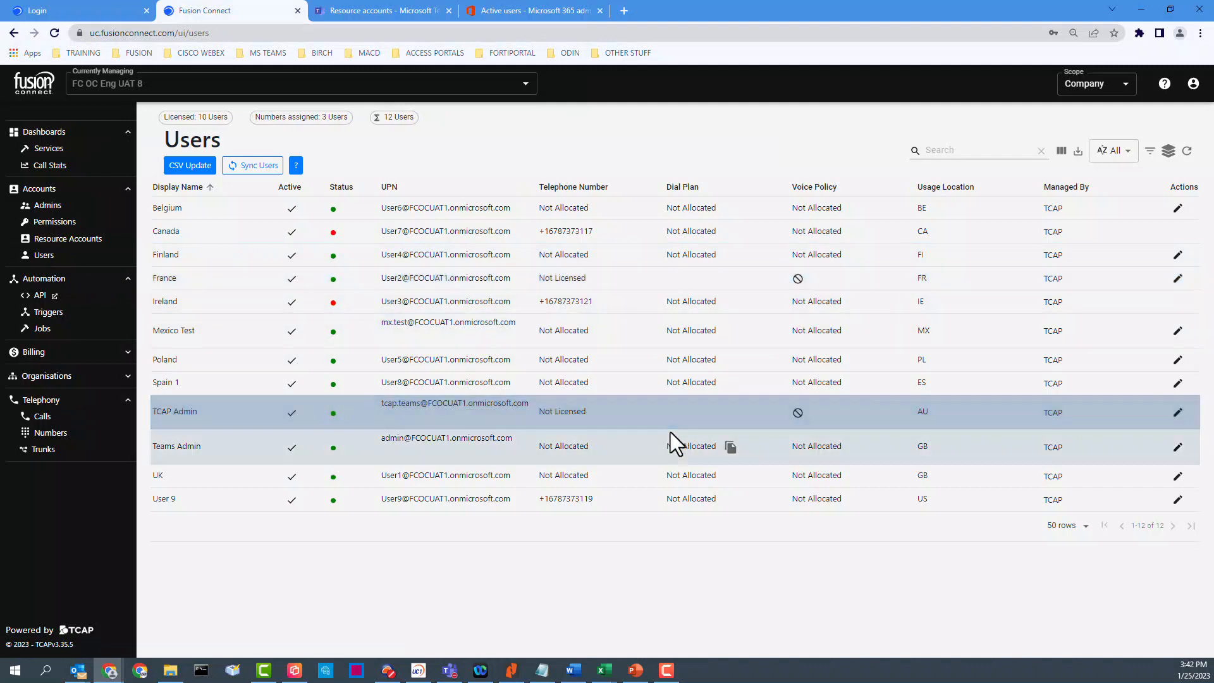
left_click(247, 180)
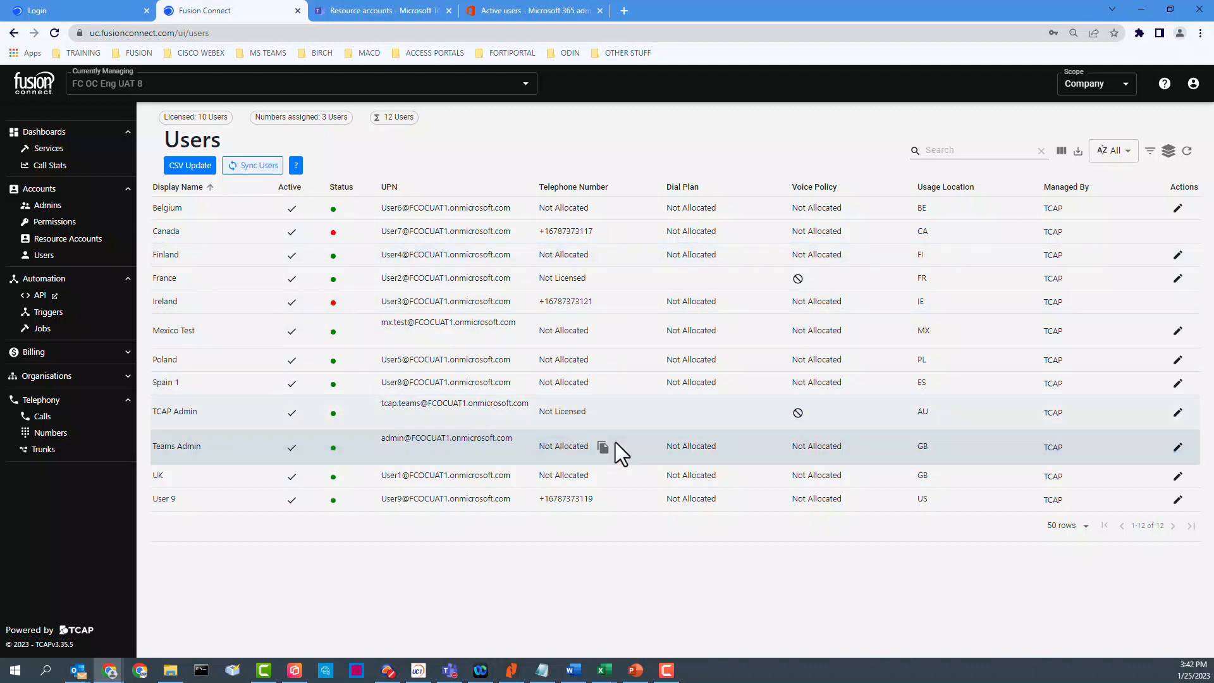
- Open the request form for a new number block in the Numbers section
left_click(49, 436)
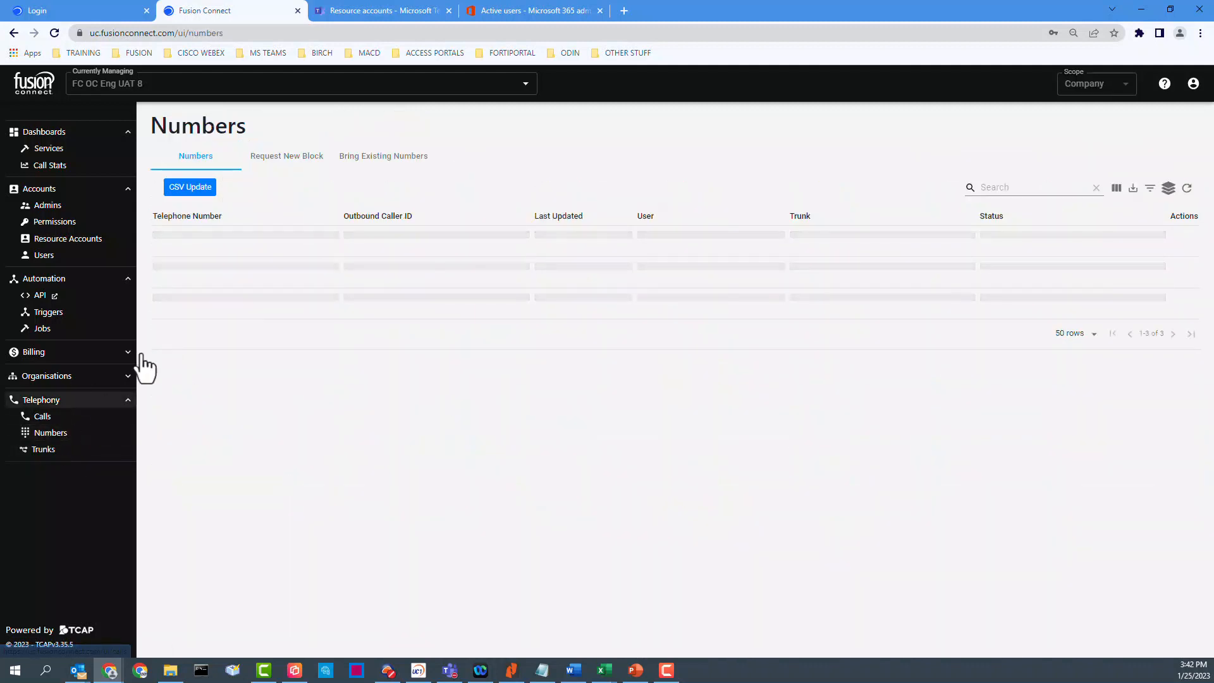
left_click(291, 156)
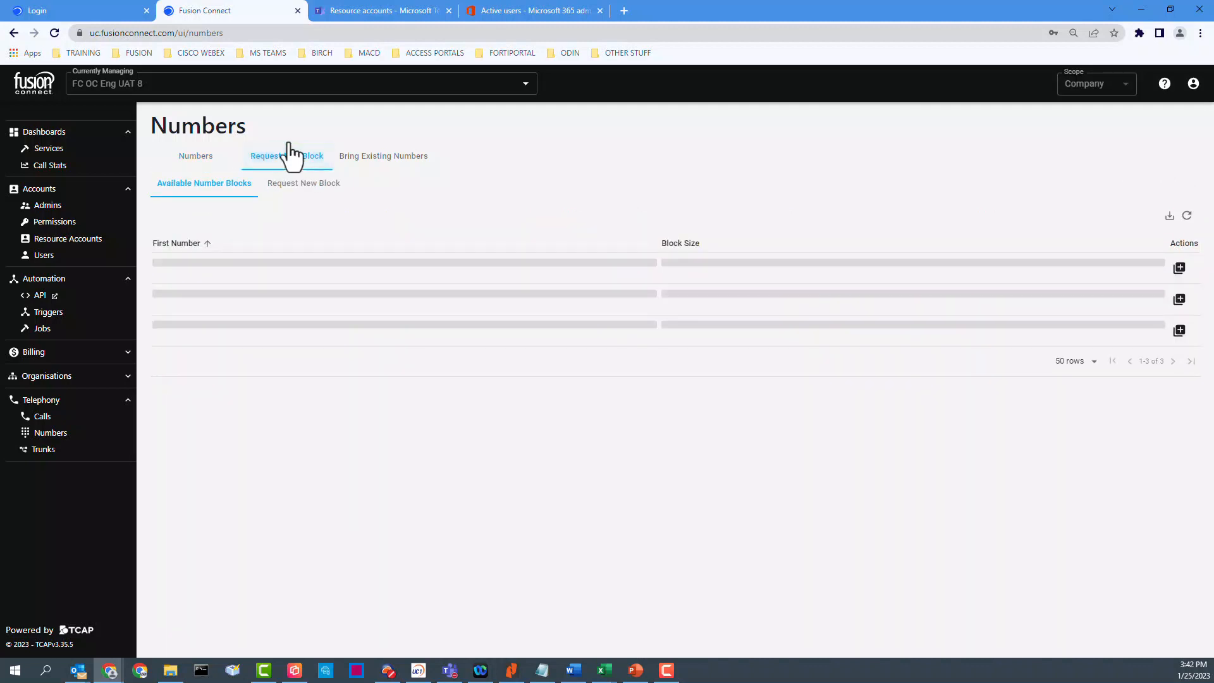
left_click(322, 184)
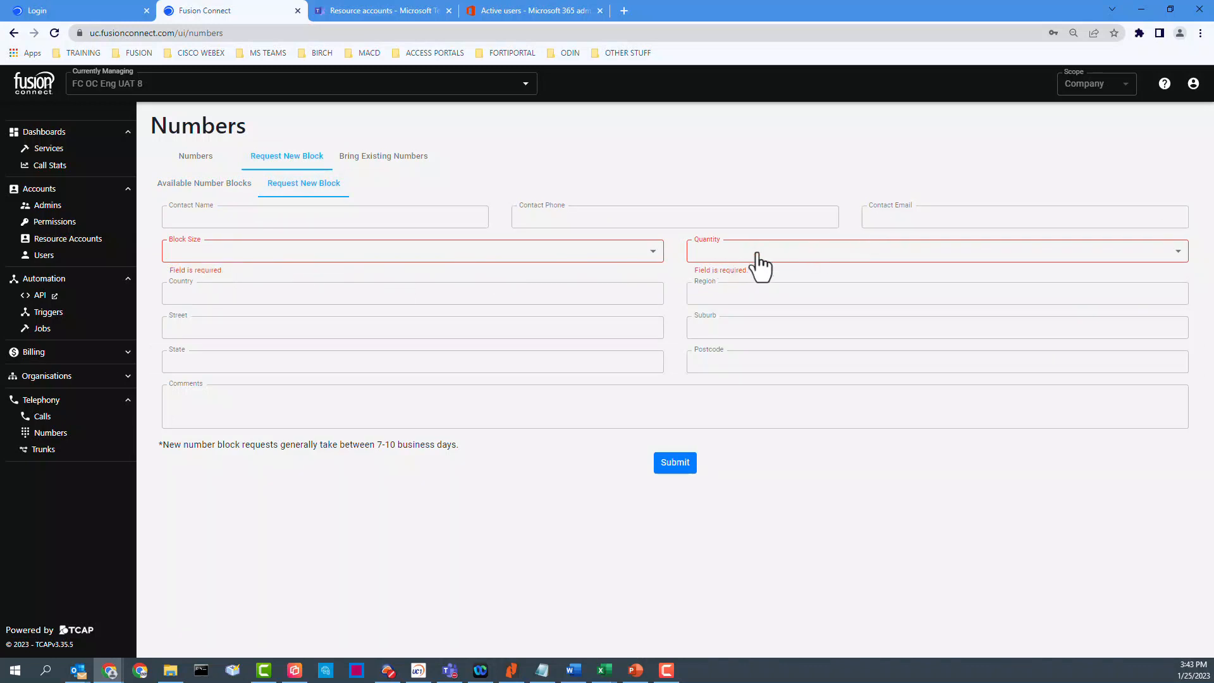
- Try block sizes of 1 and 10 in the new block request, looking at the quantity choices for each
left_click(218, 256)
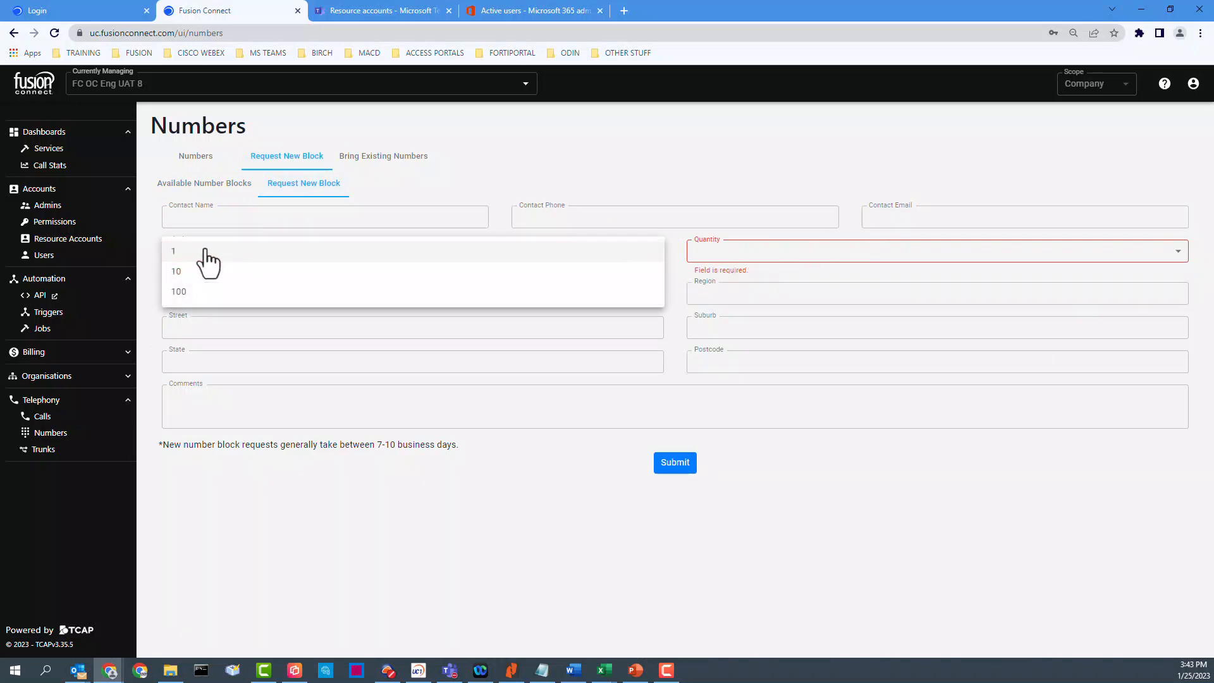
left_click(185, 253)
left_click(716, 256)
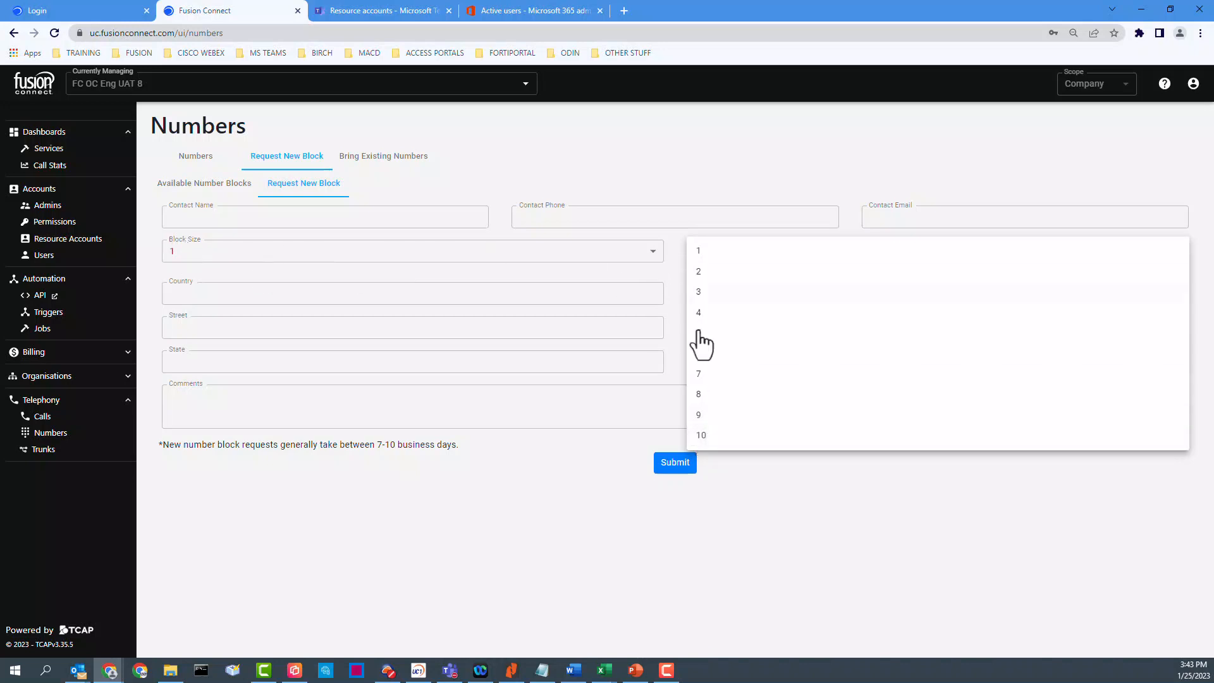
left_click(216, 275)
left_click(216, 256)
left_click(201, 268)
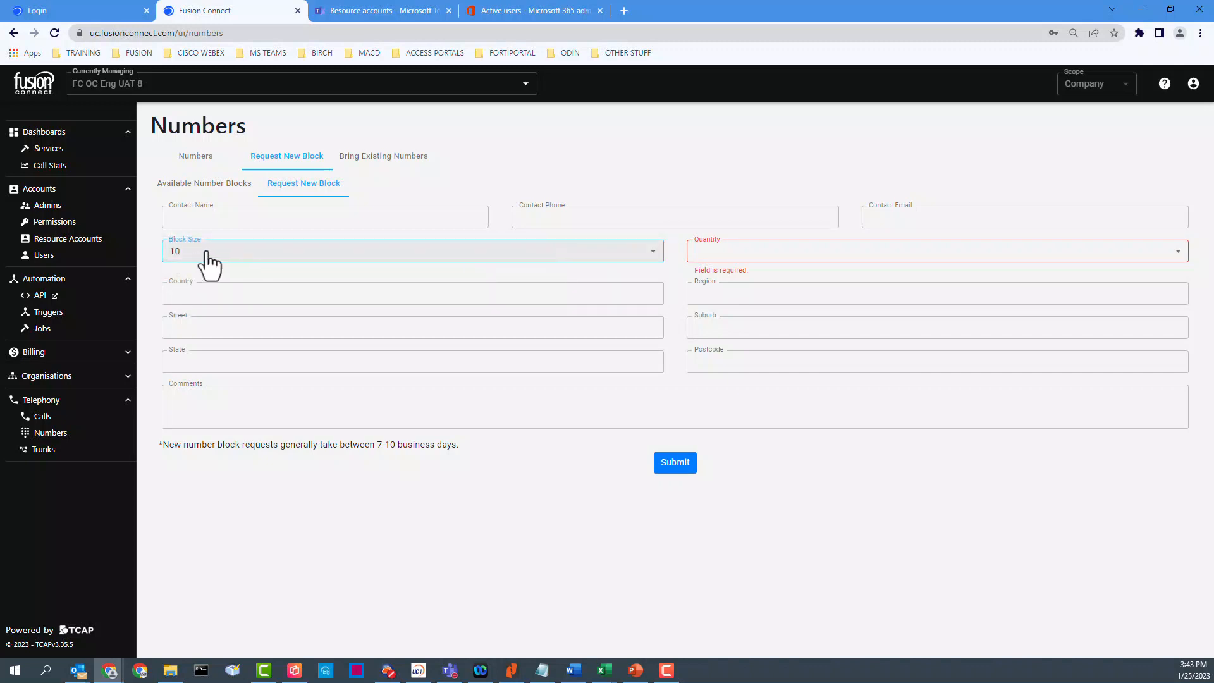
left_click(714, 256)
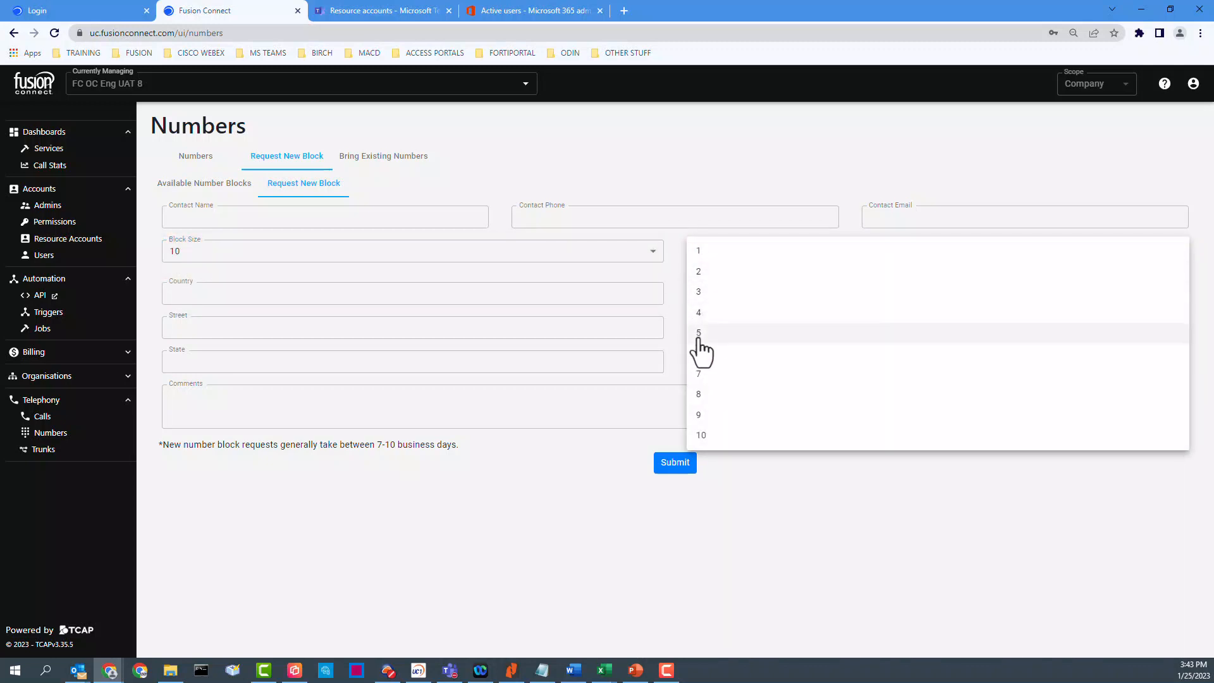
left_click(211, 258)
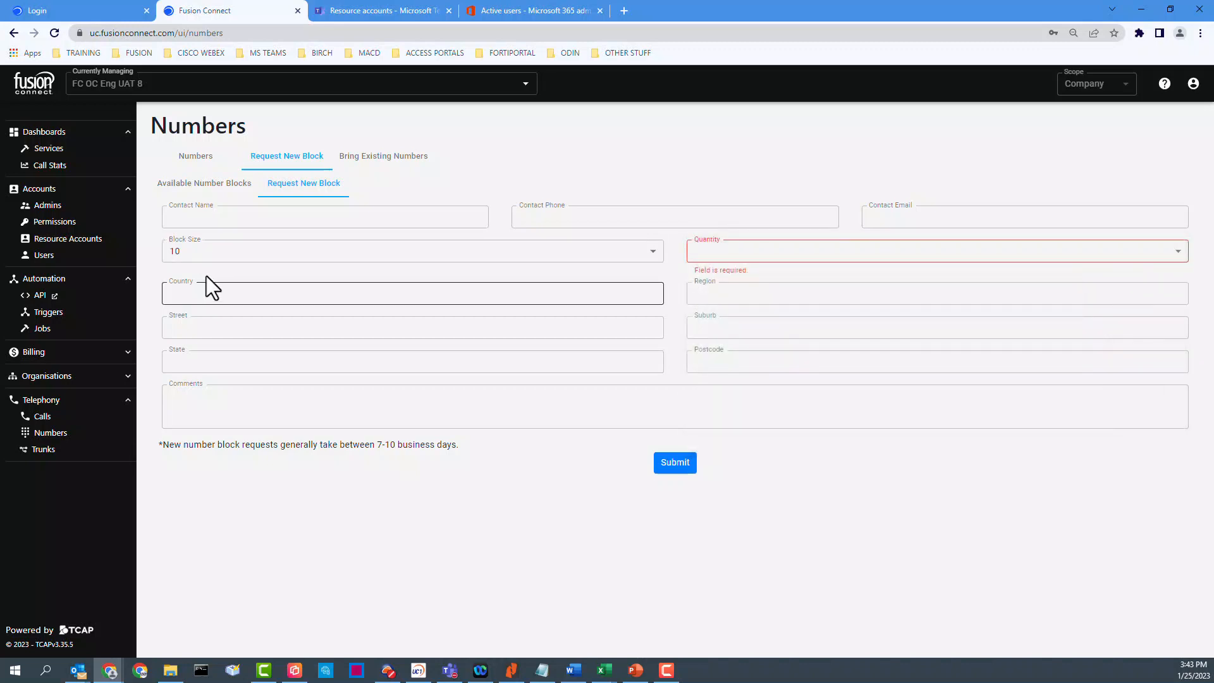
- Set the new block request's block size to 100 and its quantity to 5
left_click(210, 261)
left_click(212, 275)
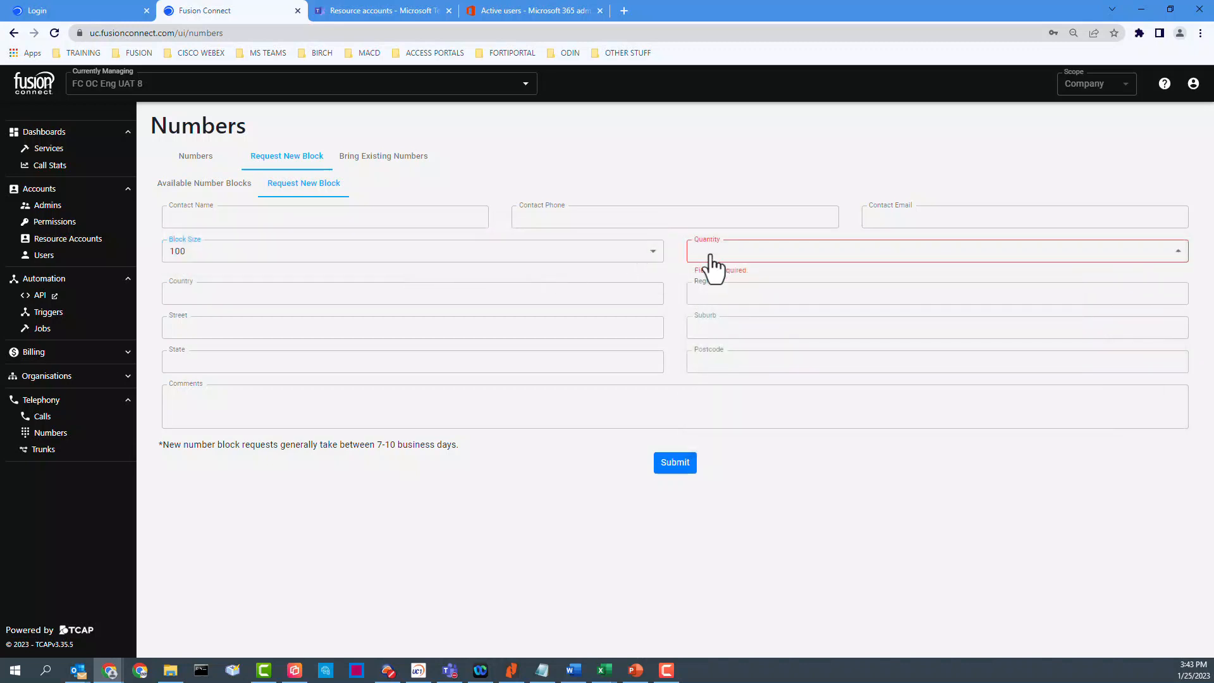
left_click(707, 254)
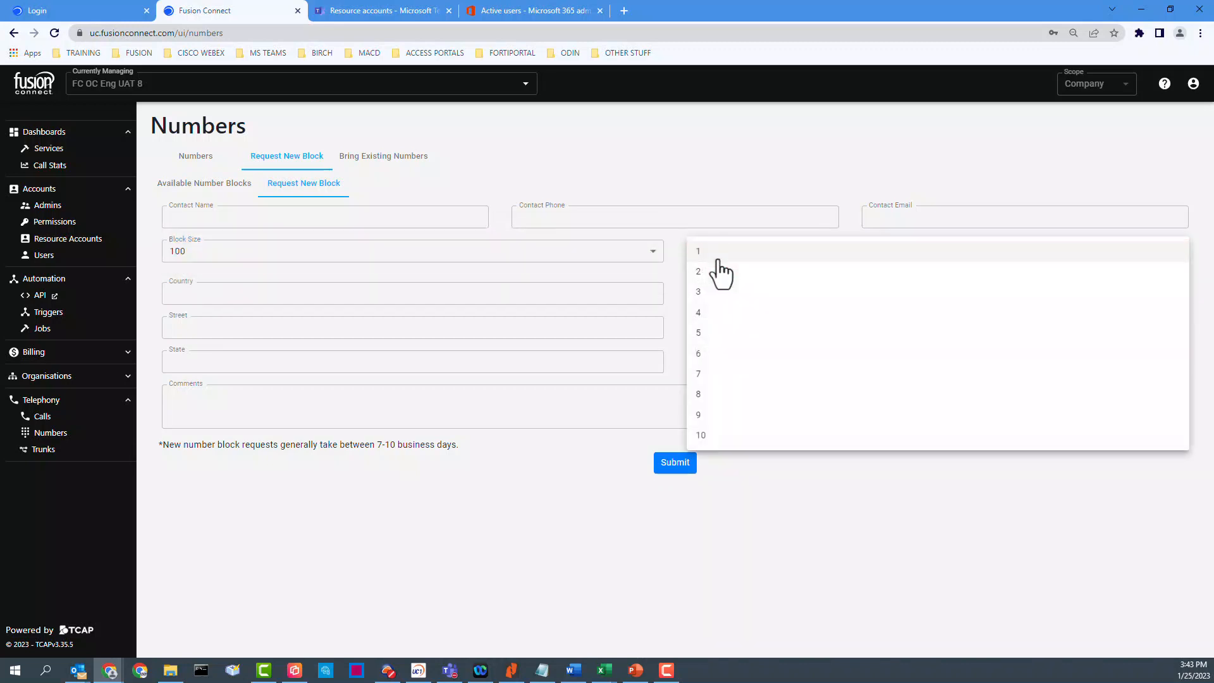
left_click(703, 333)
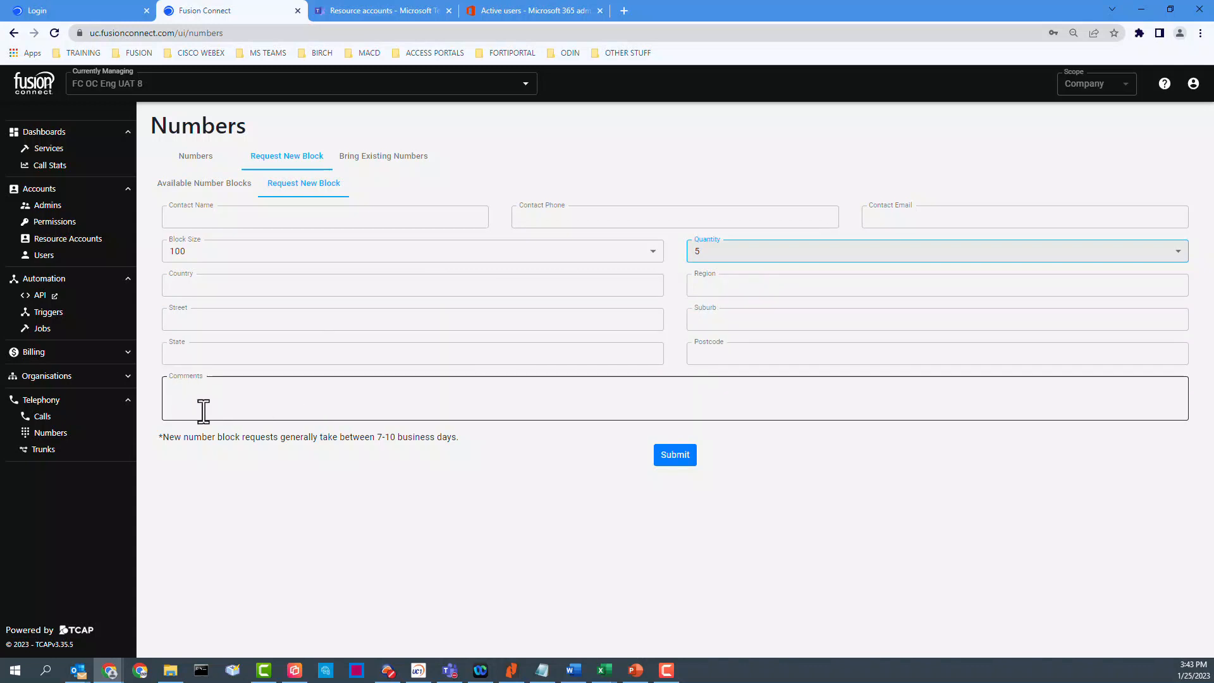
- Read the note about how long new number block requests take
left_click(309, 442)
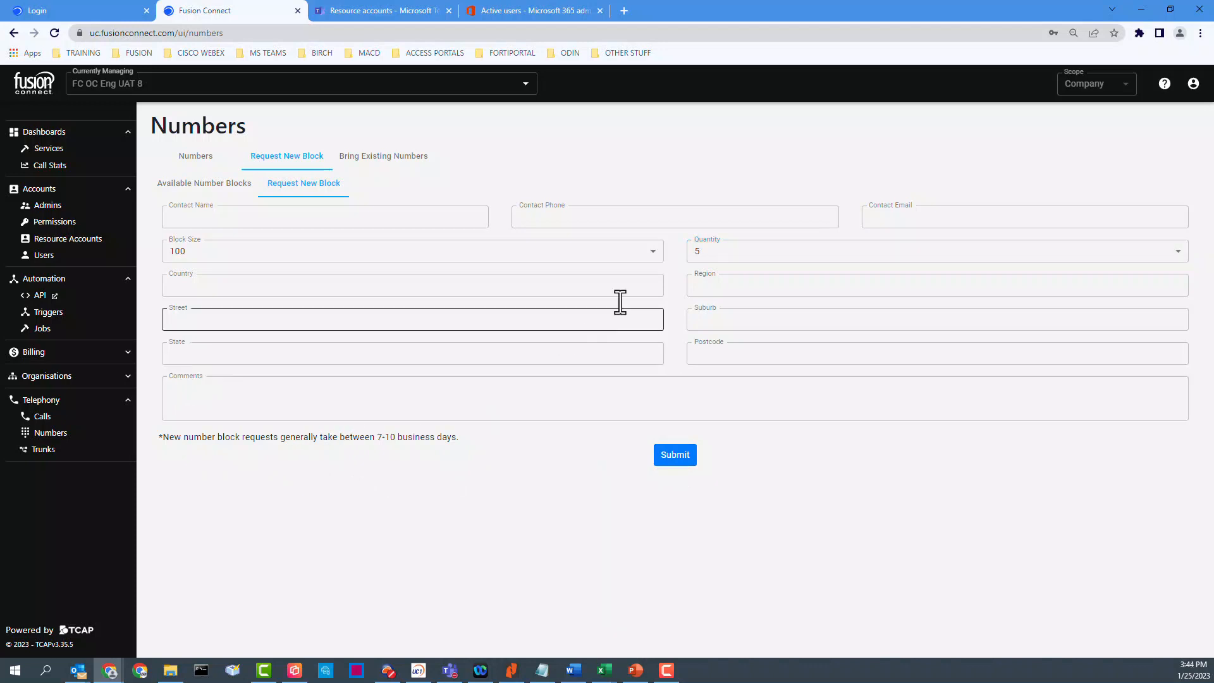
left_click_drag(241, 438, 476, 437)
left_click(404, 446)
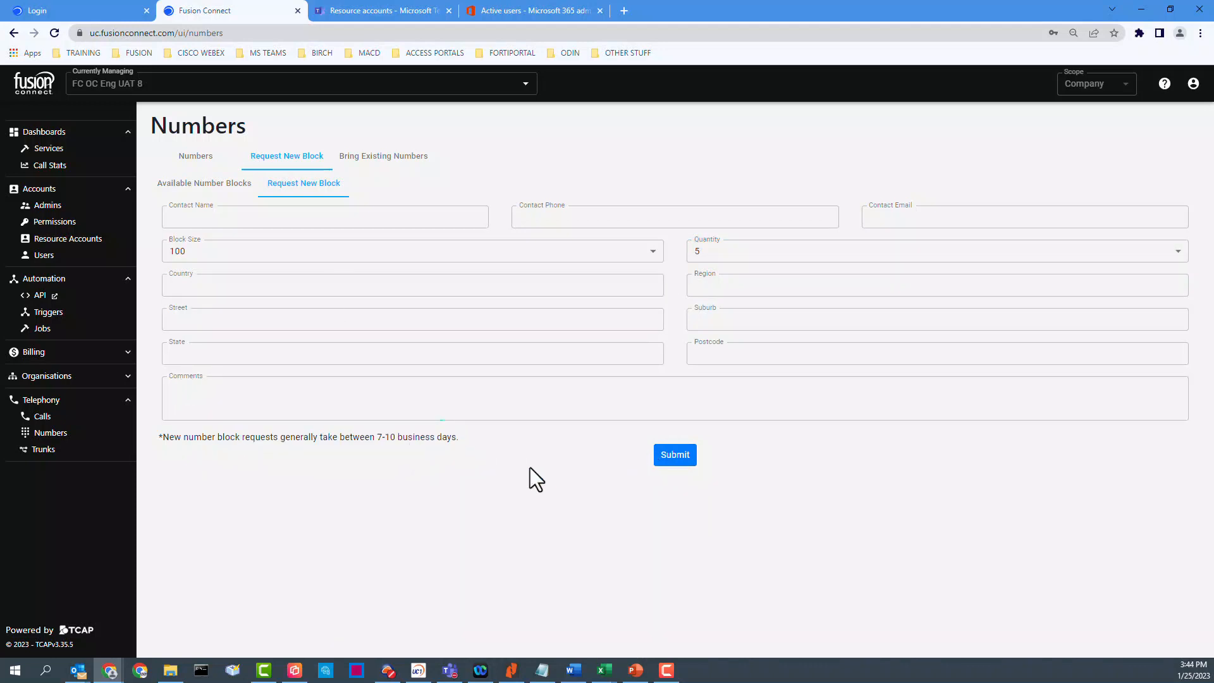
- Discard the block request in favour of the Bring Existing Numbers form, and add two more From/To rows for numbers to port
left_click(375, 160)
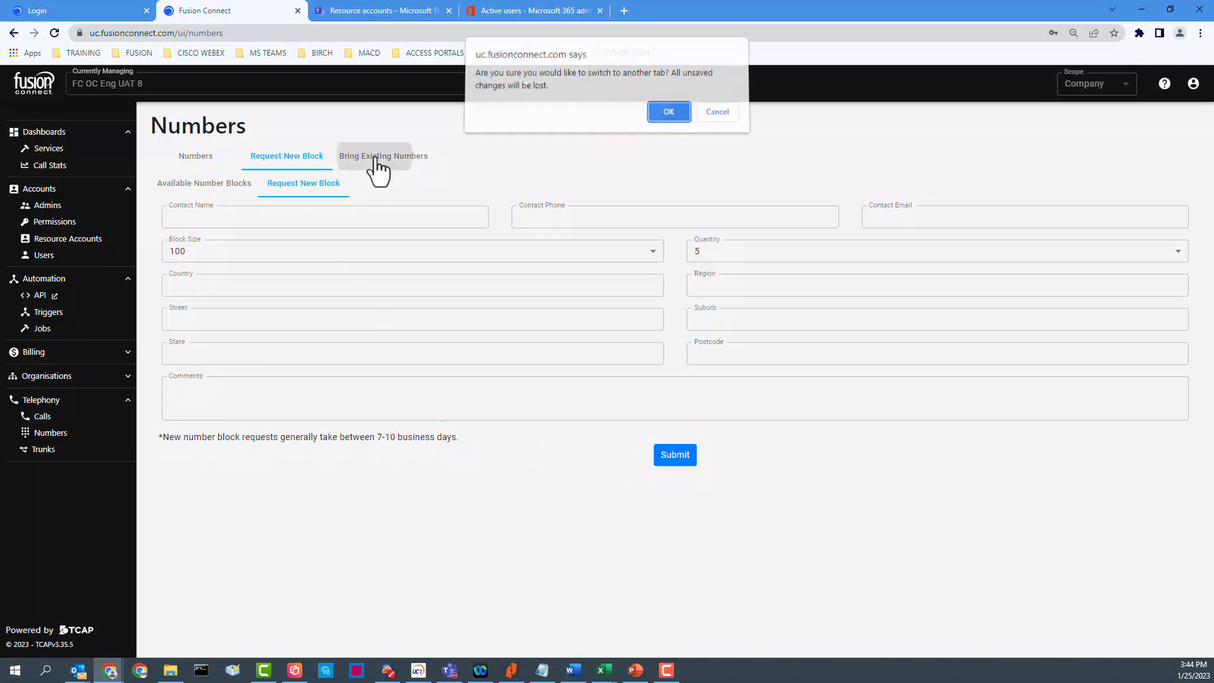
left_click(649, 122)
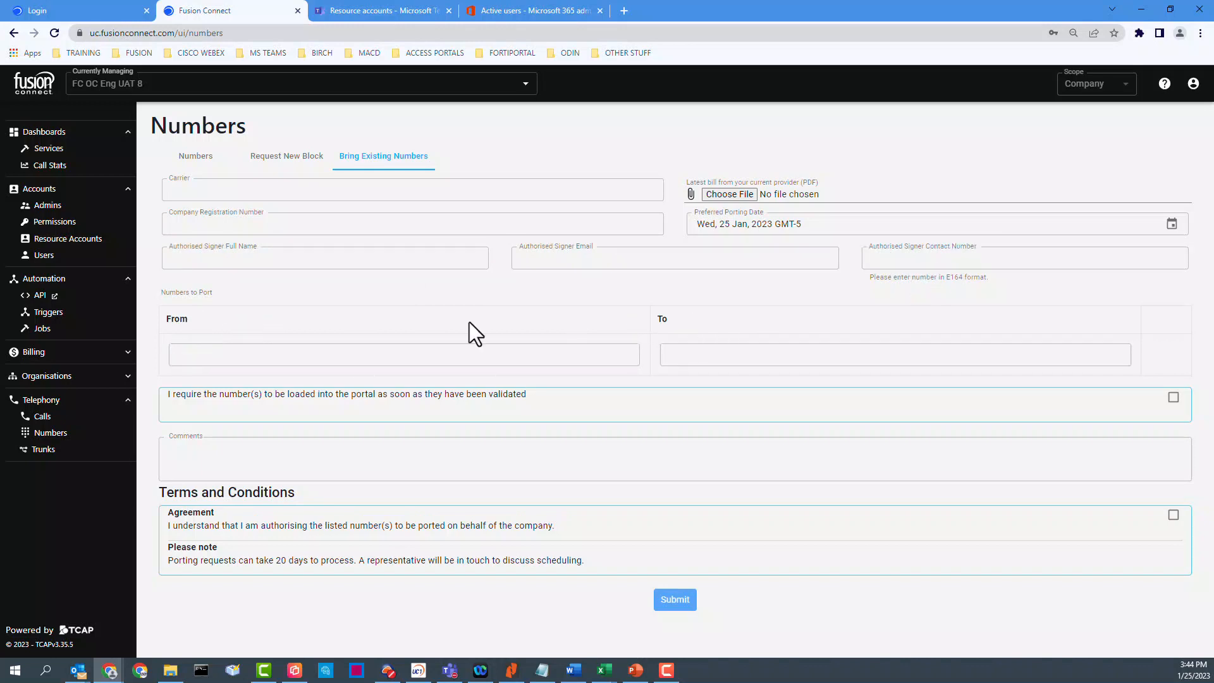
left_click(249, 355)
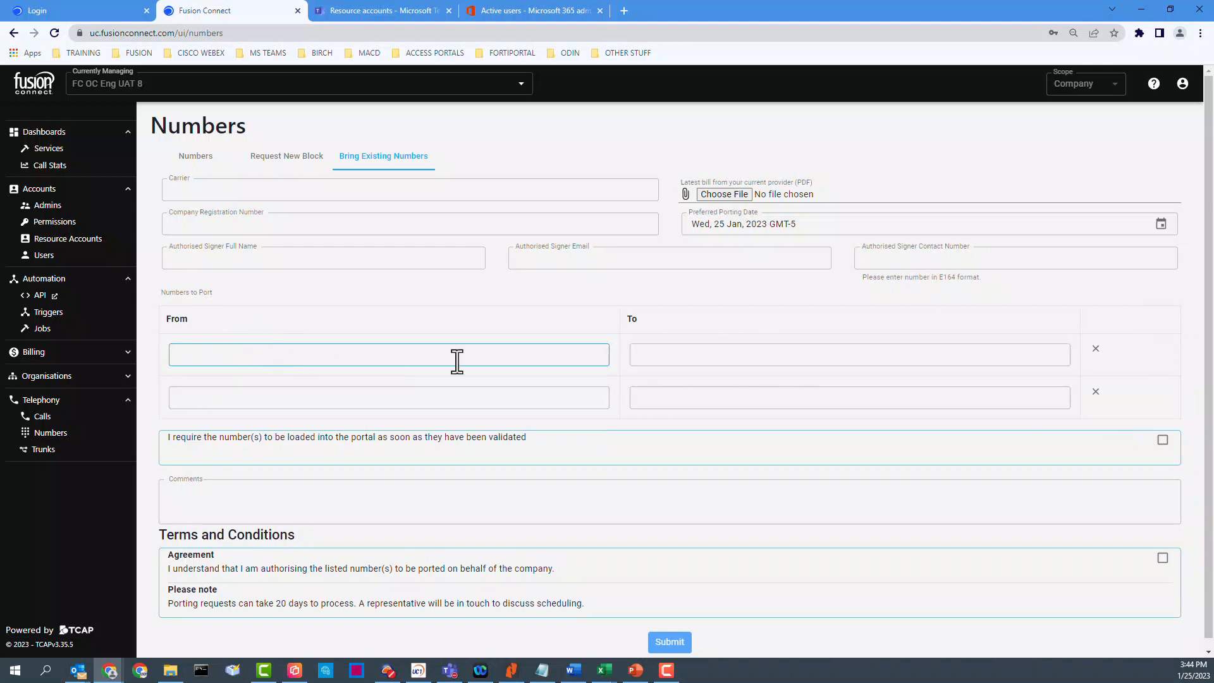
left_click(344, 400)
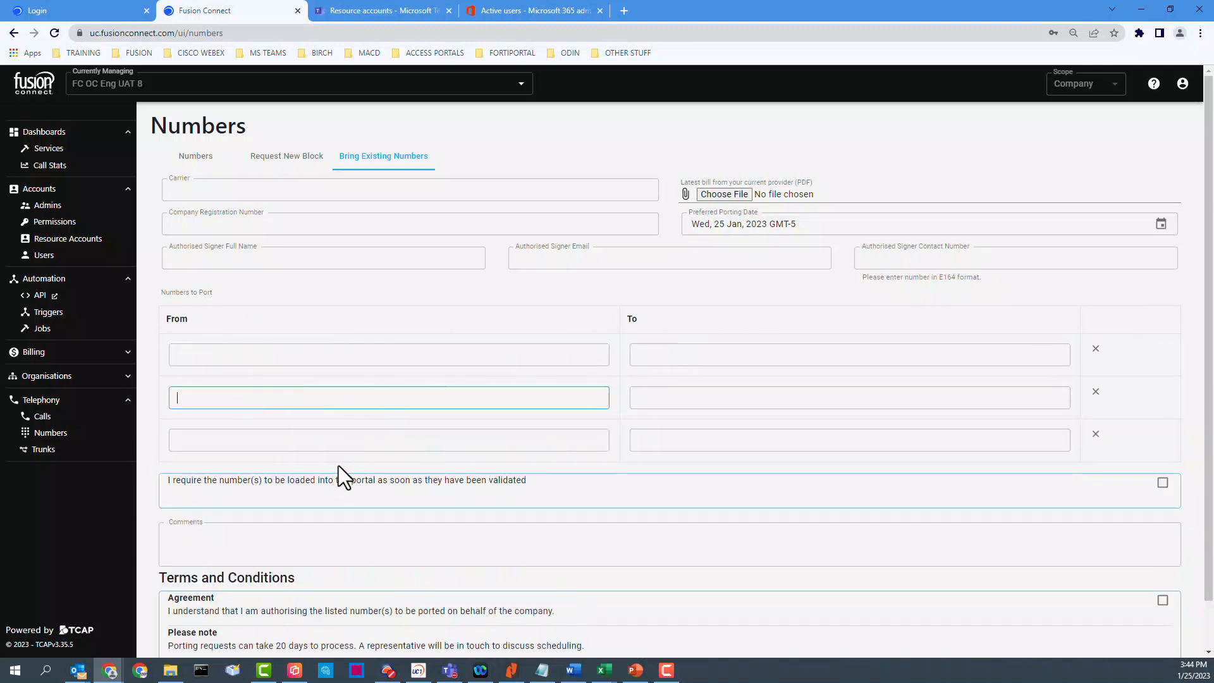
- Request that the numbers be loaded into the portal as soon as they are validated, and accept the porting agreement
left_click(1162, 483)
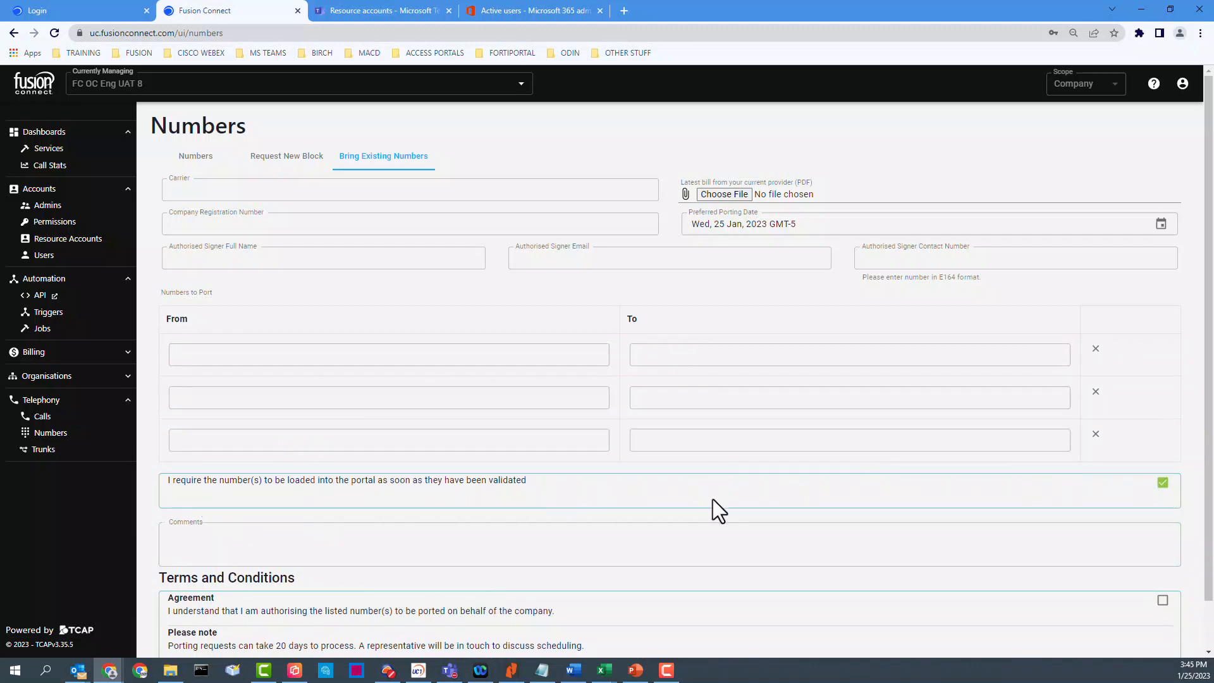
left_click_drag(1209, 451, 1198, 516)
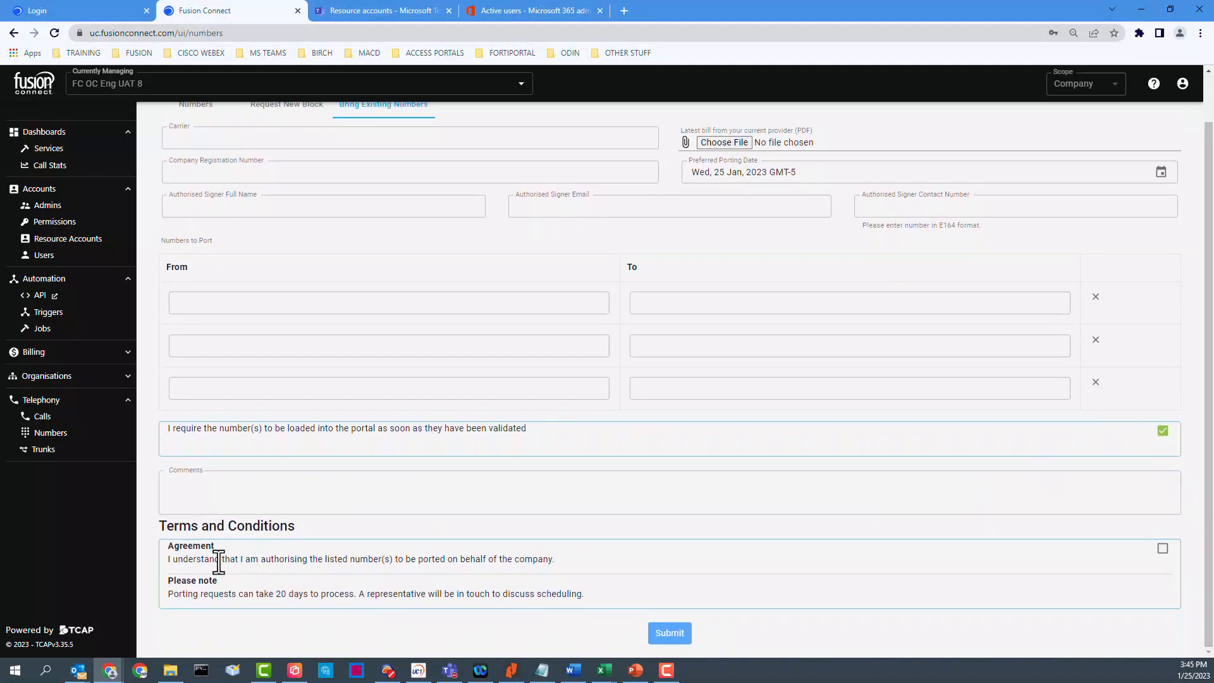
left_click(1161, 549)
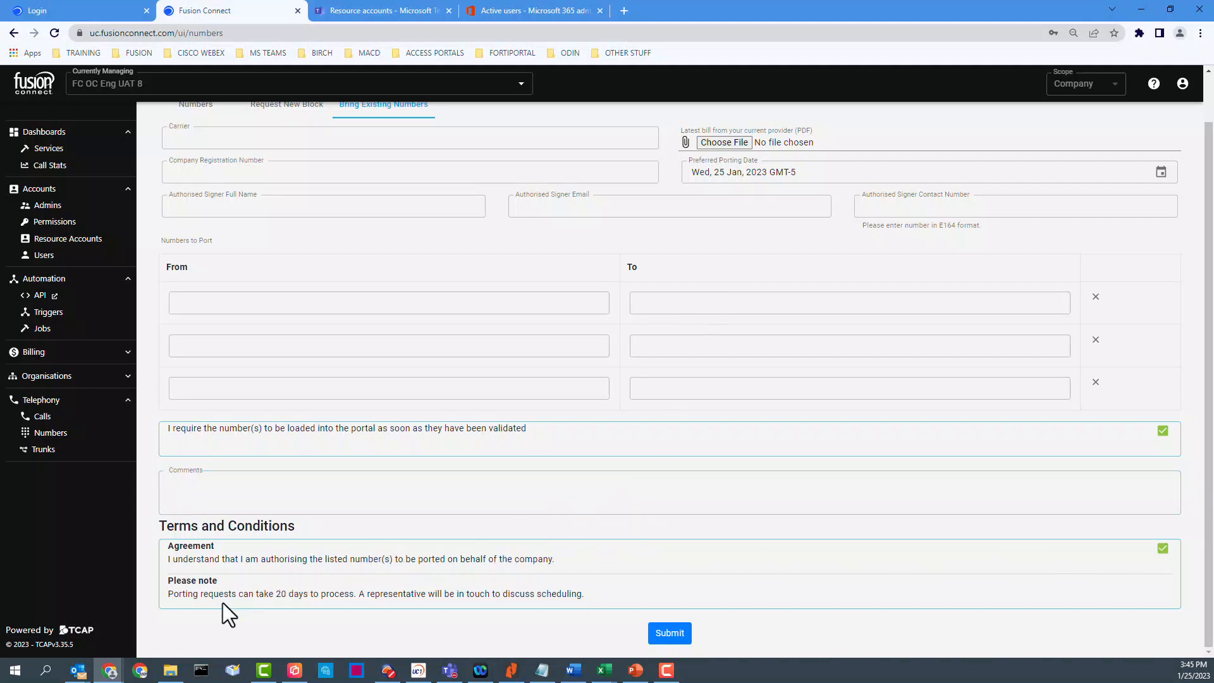
- Read the Please note text about porting request processing time
left_click_drag(219, 594, 357, 594)
left_click(352, 594)
scroll(707, 298, "up", 1)
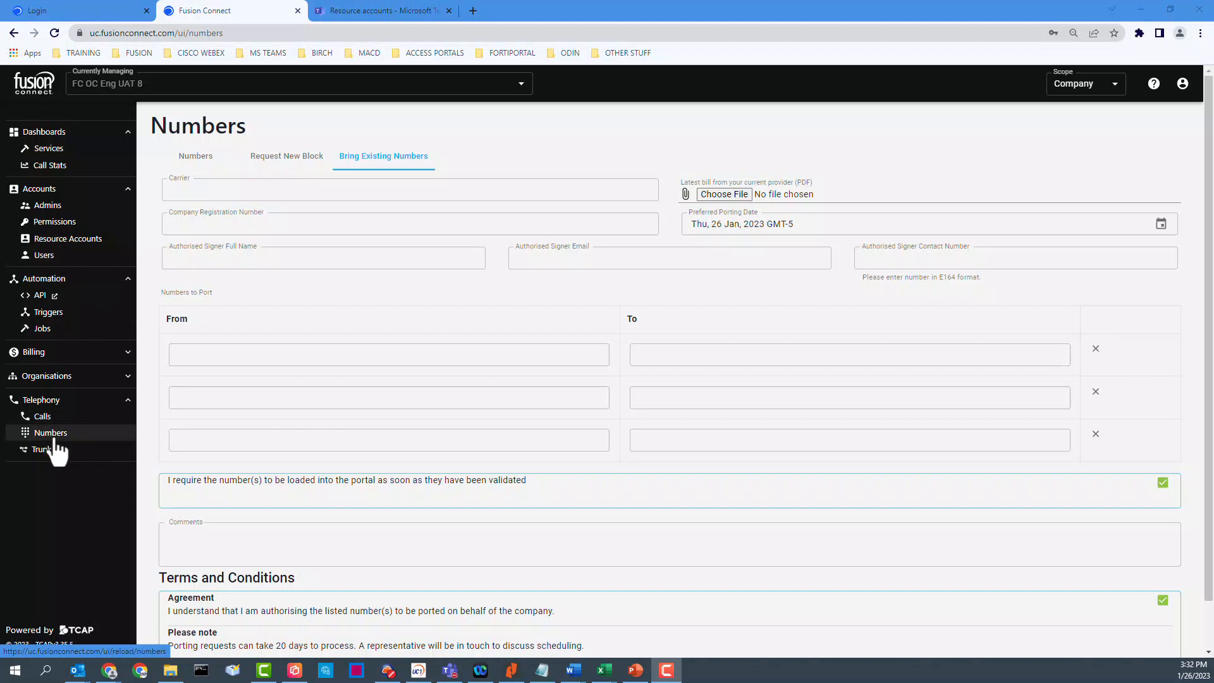
- Start a new resource account in the Builder with AA as both its account name and display name
left_click(71, 240)
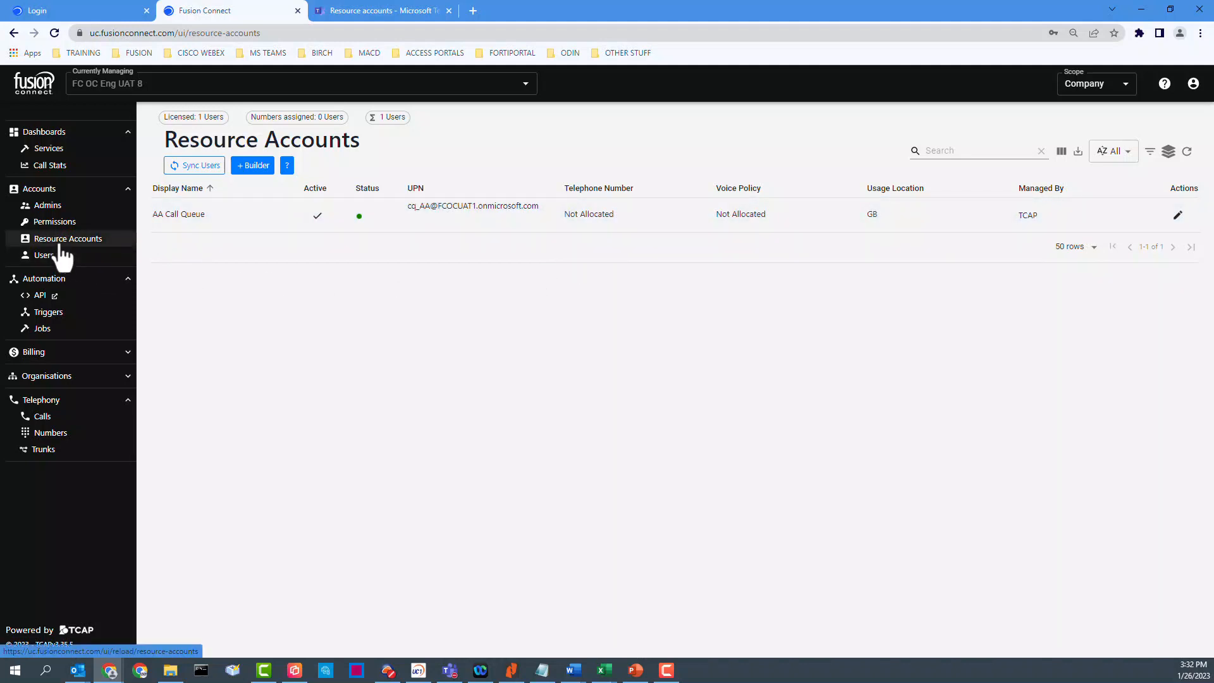
left_click(257, 167)
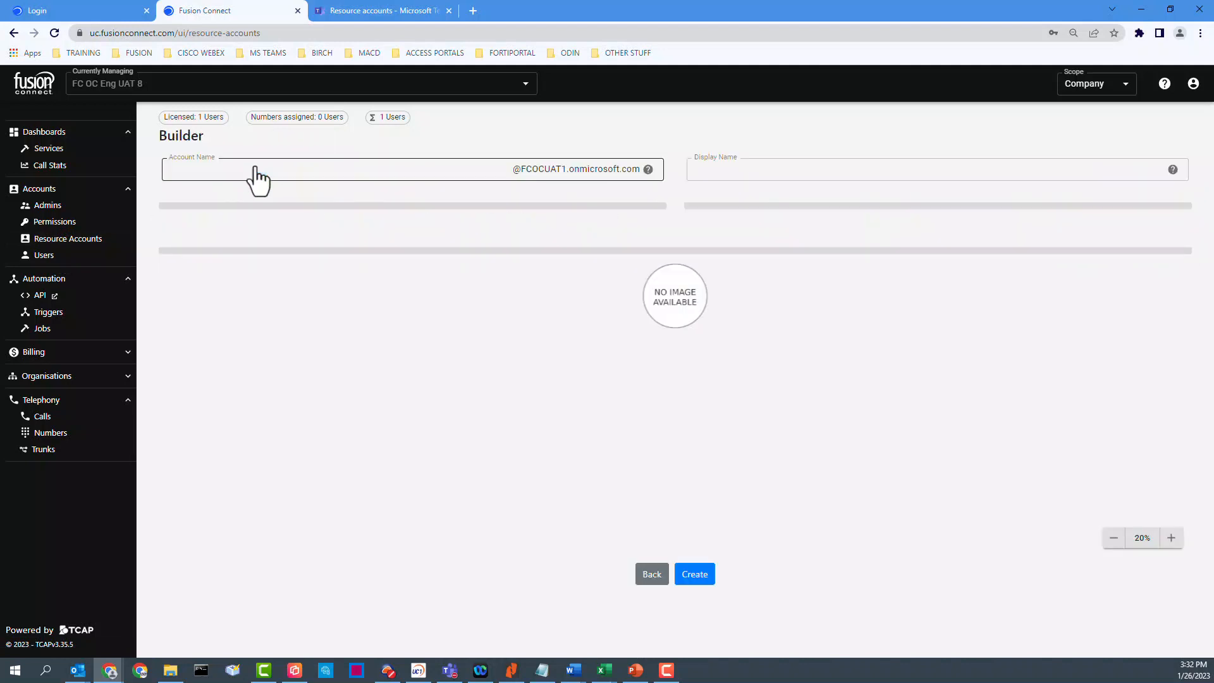
left_click(223, 167)
type("AA")
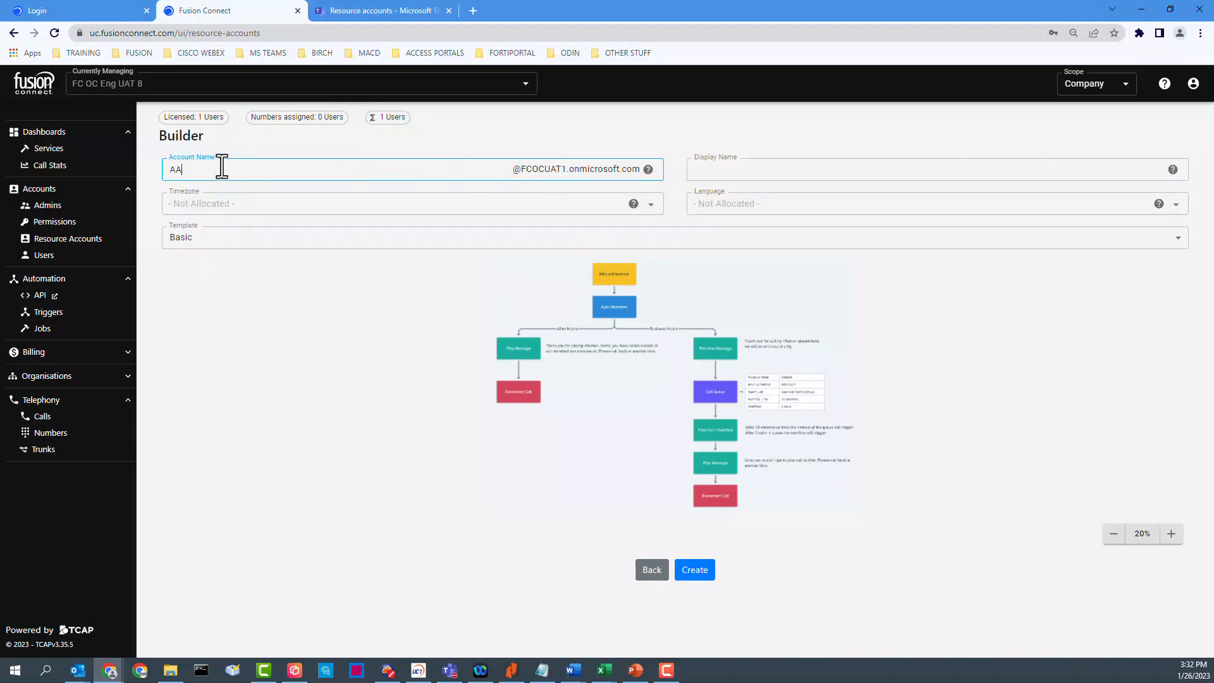
left_click(727, 169)
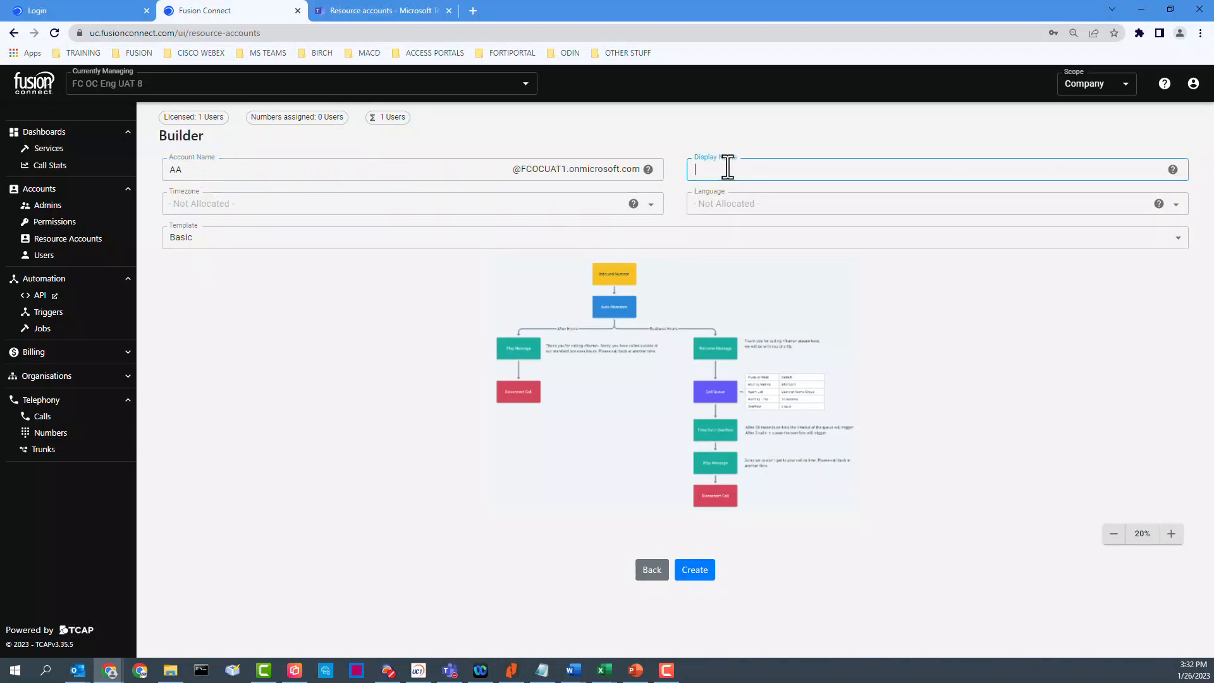
type("AA")
- Set the resource account's timezone to (UTC-05:00) Eastern Time (US & Canada) and its language to English (United States)
left_click(414, 202)
scroll(307, 352, "down", 3)
left_click(373, 305)
left_click(762, 203)
scroll(759, 307, "down", 3)
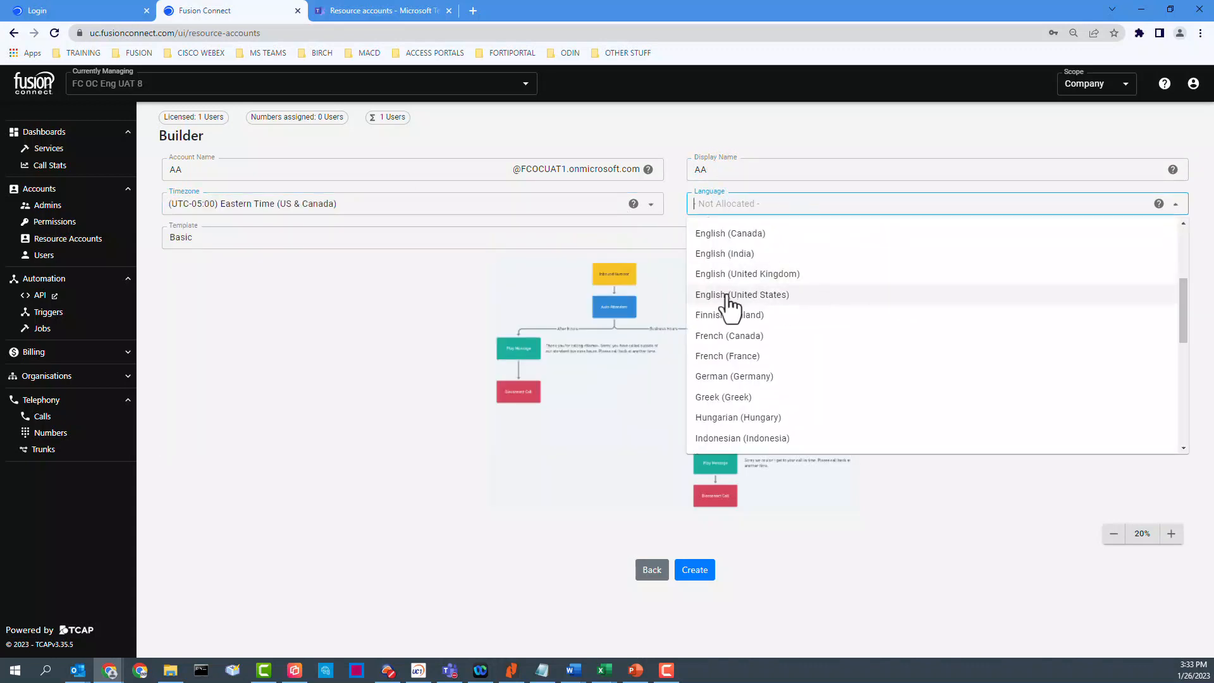
left_click(758, 296)
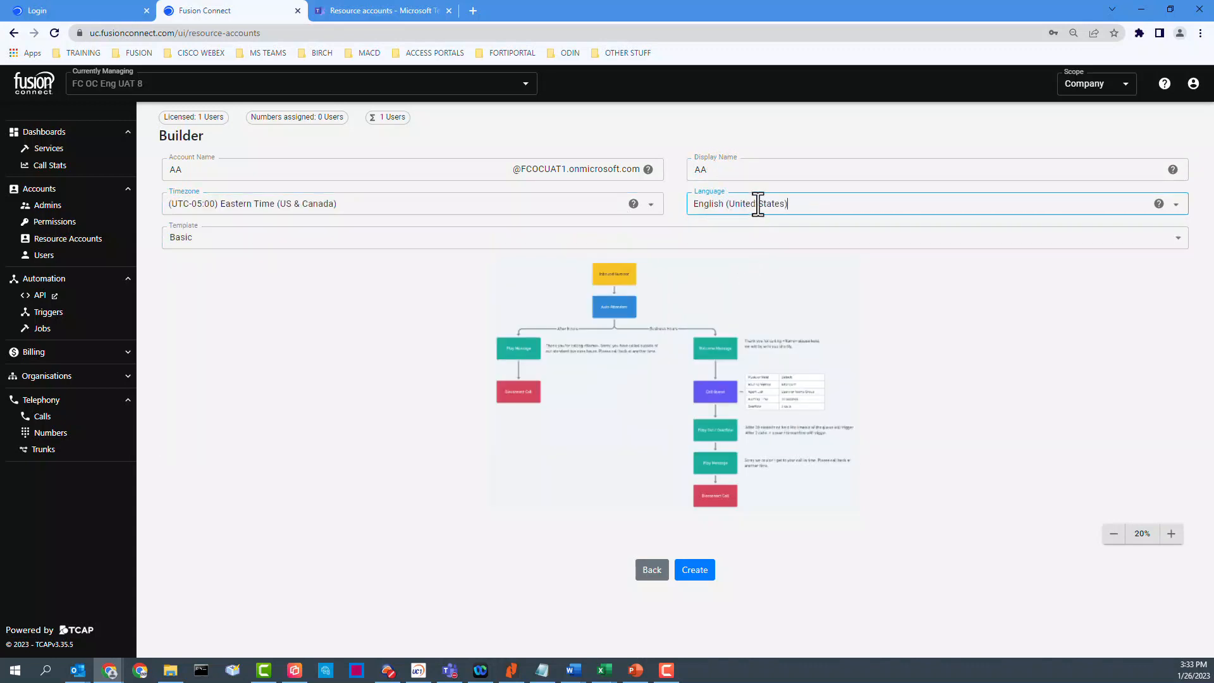
- Keep the Basic template and examine its call flow, covering the after-hours and business-hours branches down to the disconnect stages
left_click(211, 252)
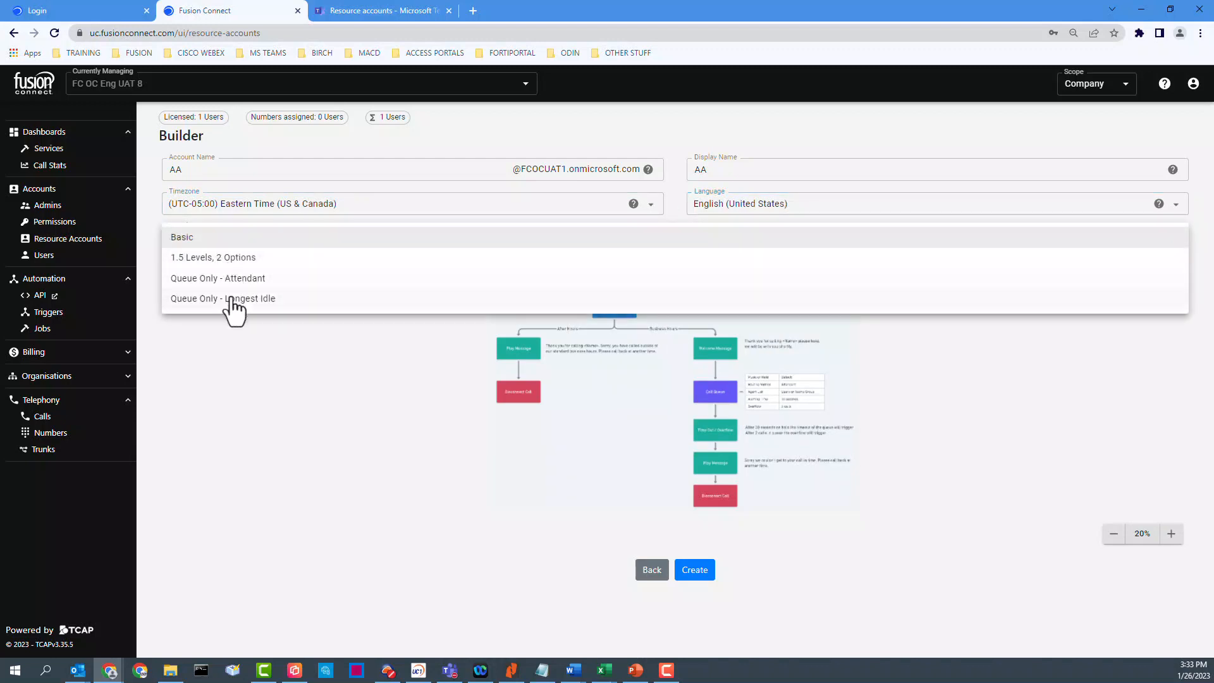
left_click(201, 240)
left_click(620, 383)
scroll(621, 383, "up", 5)
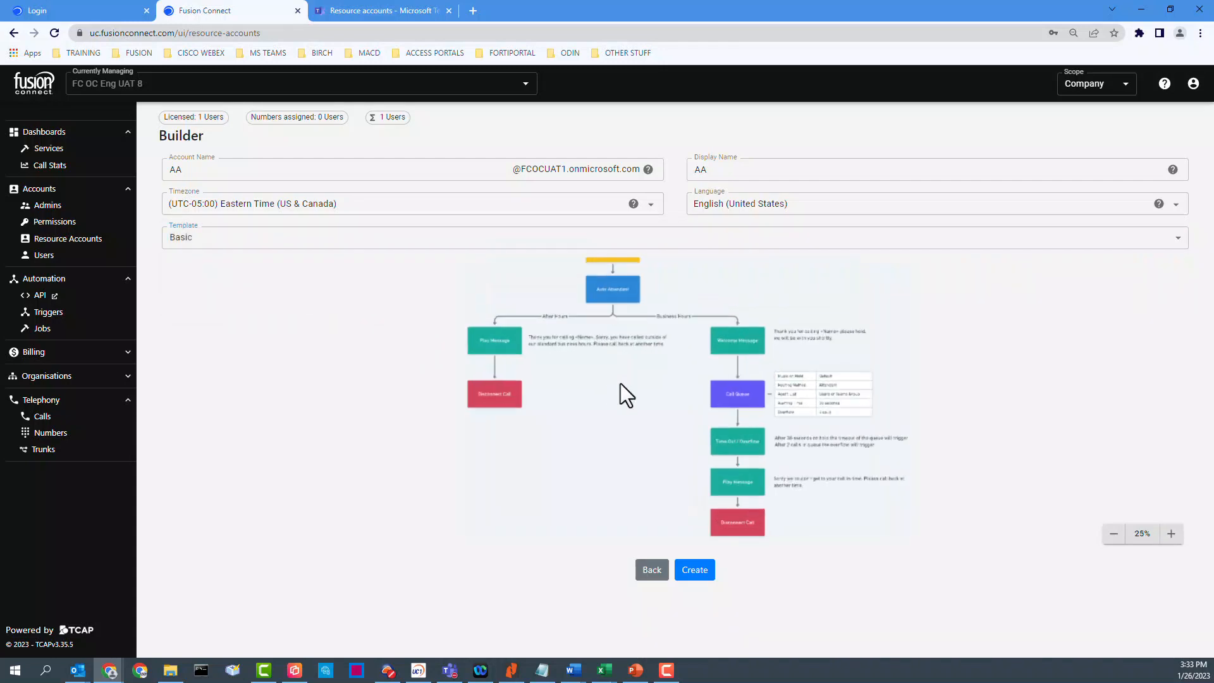
scroll(595, 316, "up", 2)
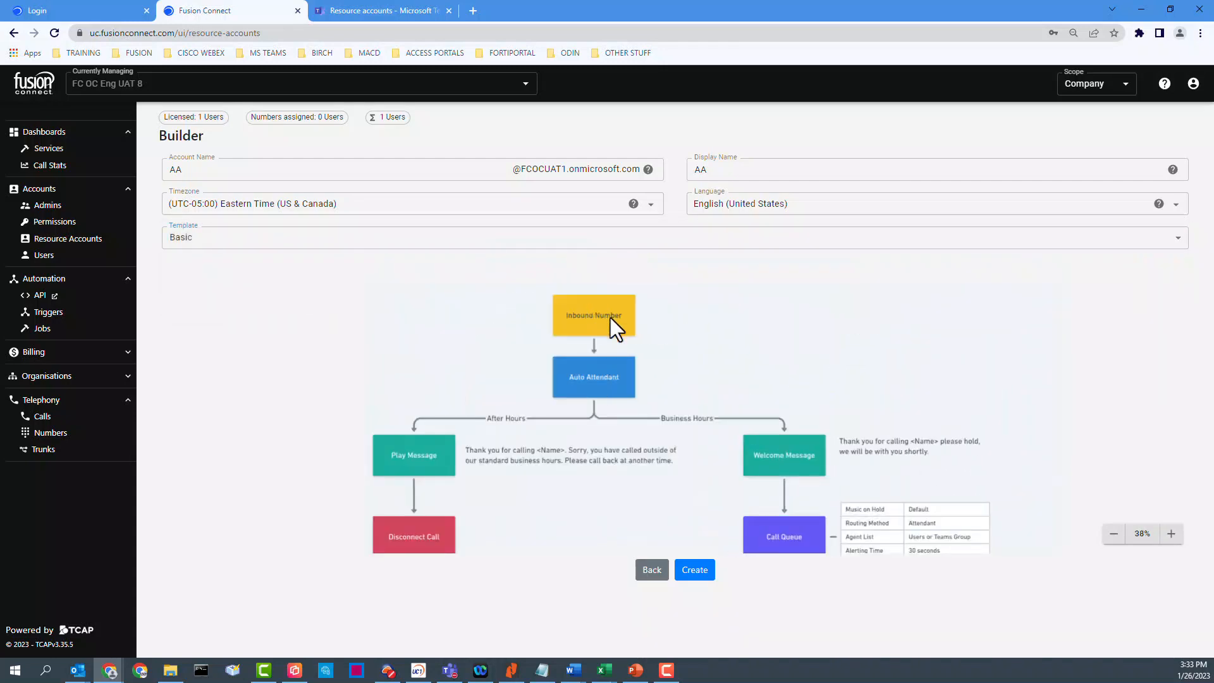
scroll(616, 309, "down", 1)
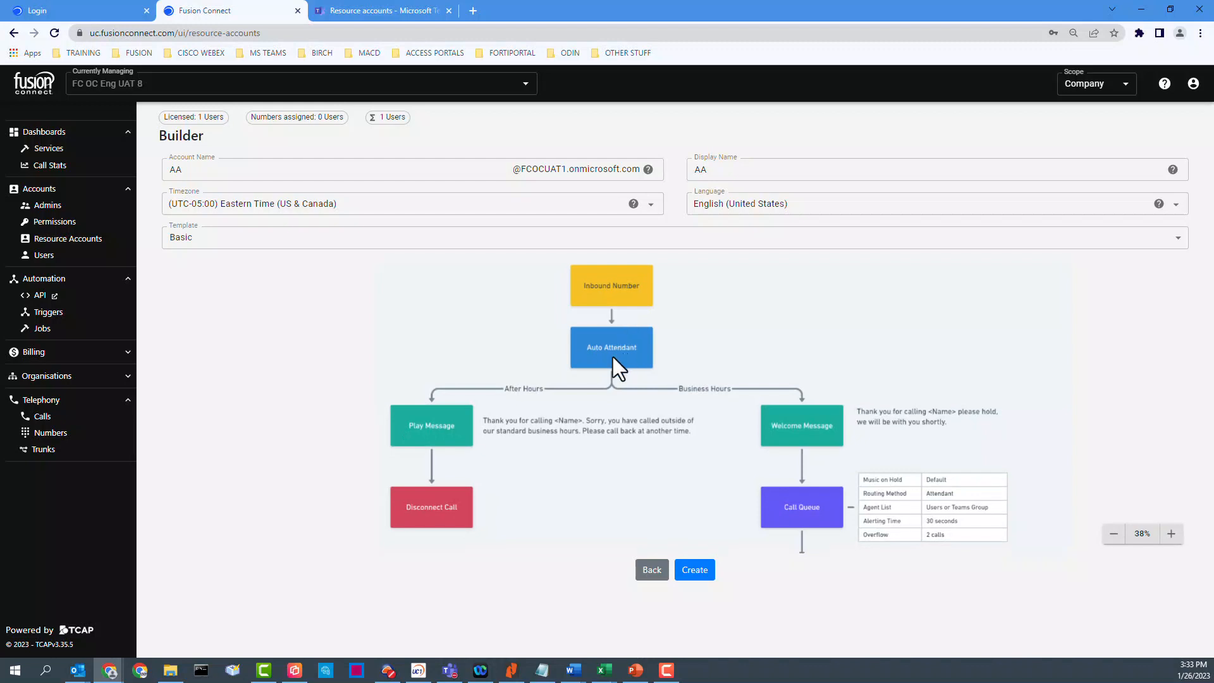
scroll(616, 354, "down", 1)
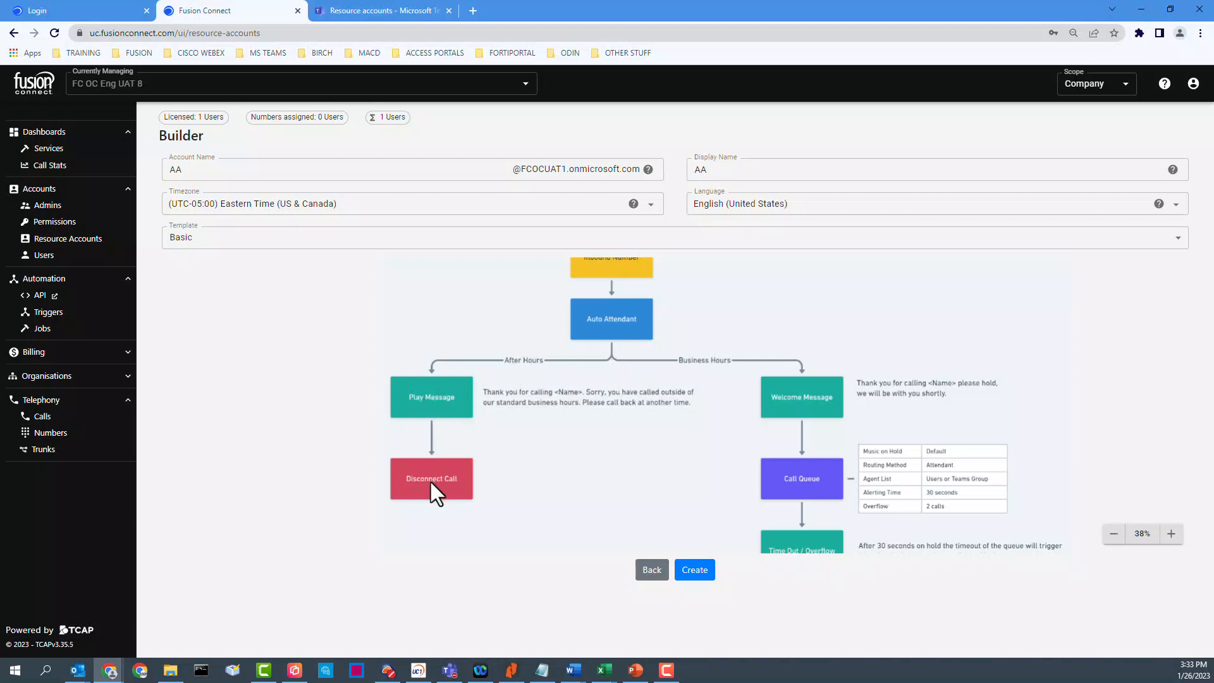
scroll(765, 415, "down", 2)
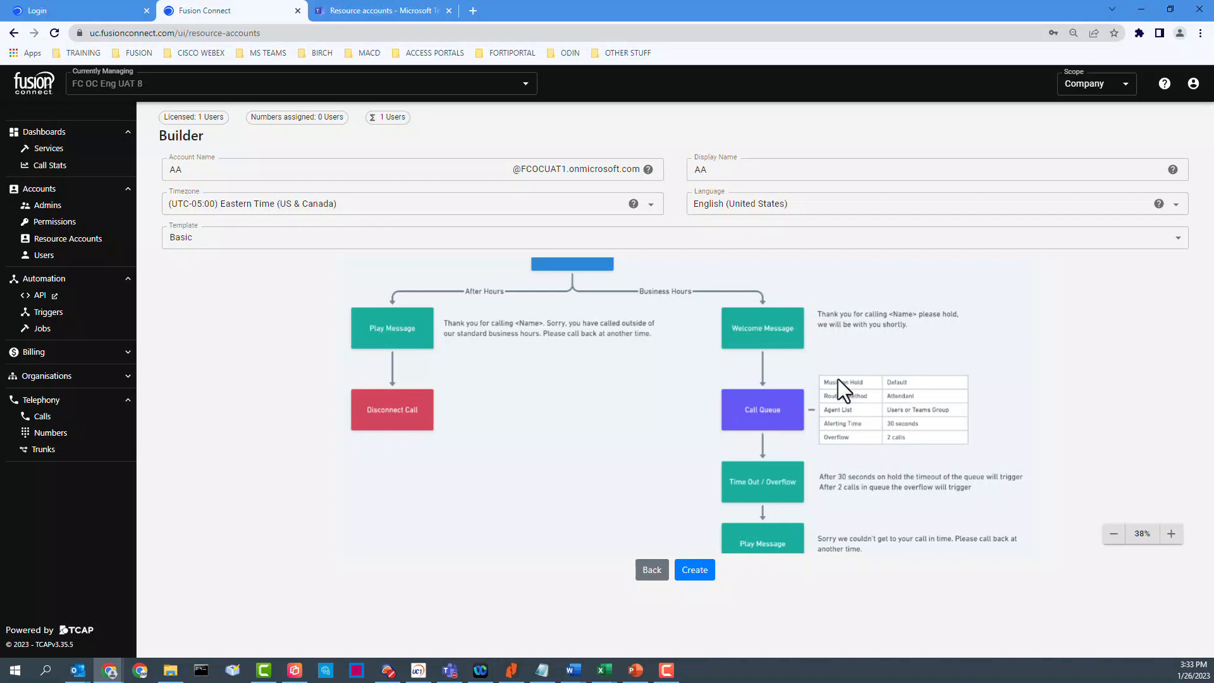
scroll(775, 454, "down", 2)
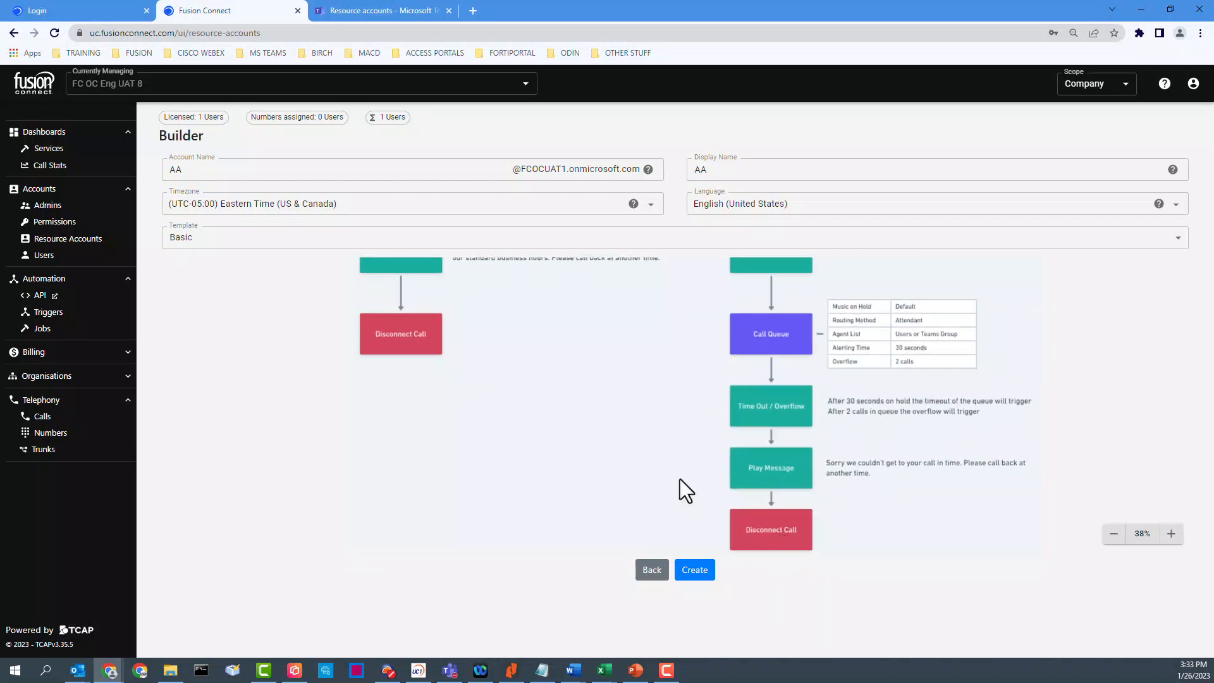
scroll(685, 485, "up", 6)
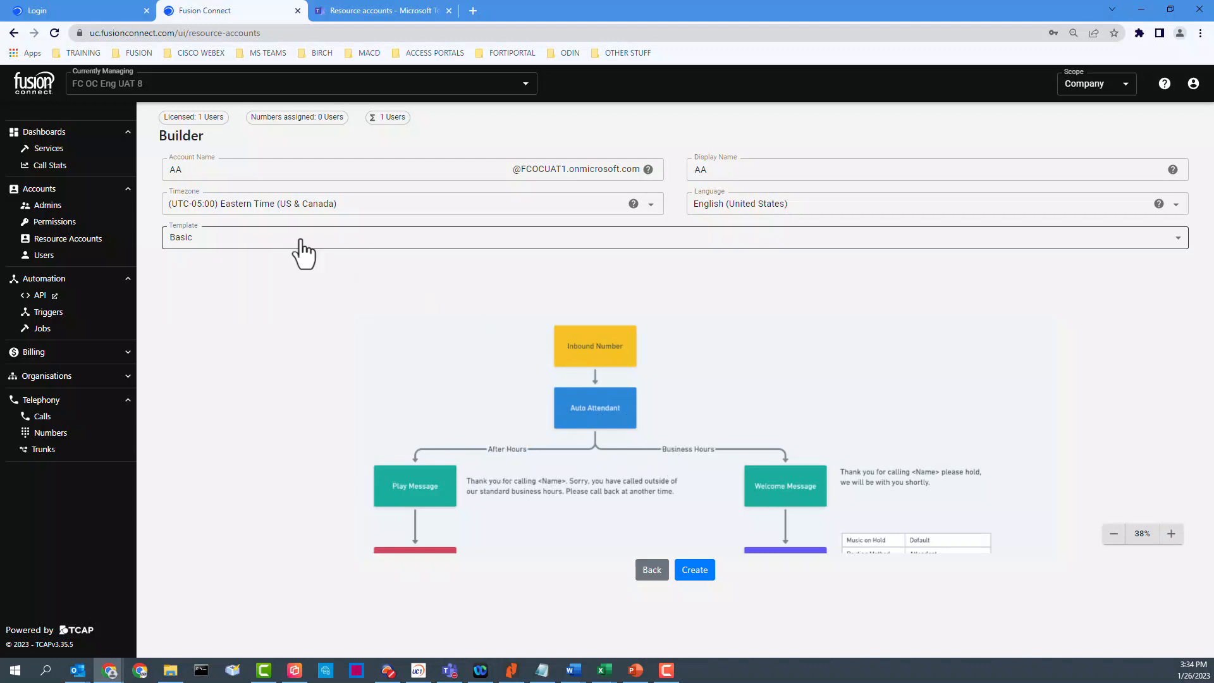
- Choose the 1.5 Levels, 2 Options template and examine its call flow from the welcome message down through the Press 1 sales queues
left_click(234, 239)
left_click(237, 259)
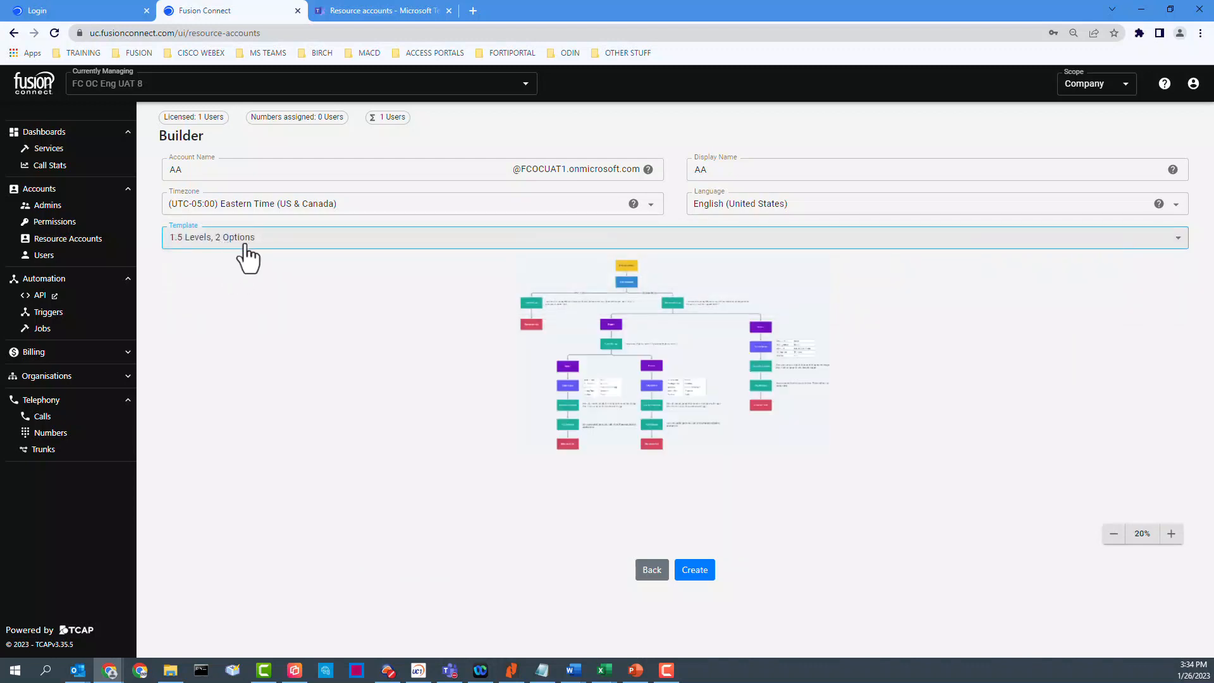
scroll(583, 415, "up", 6)
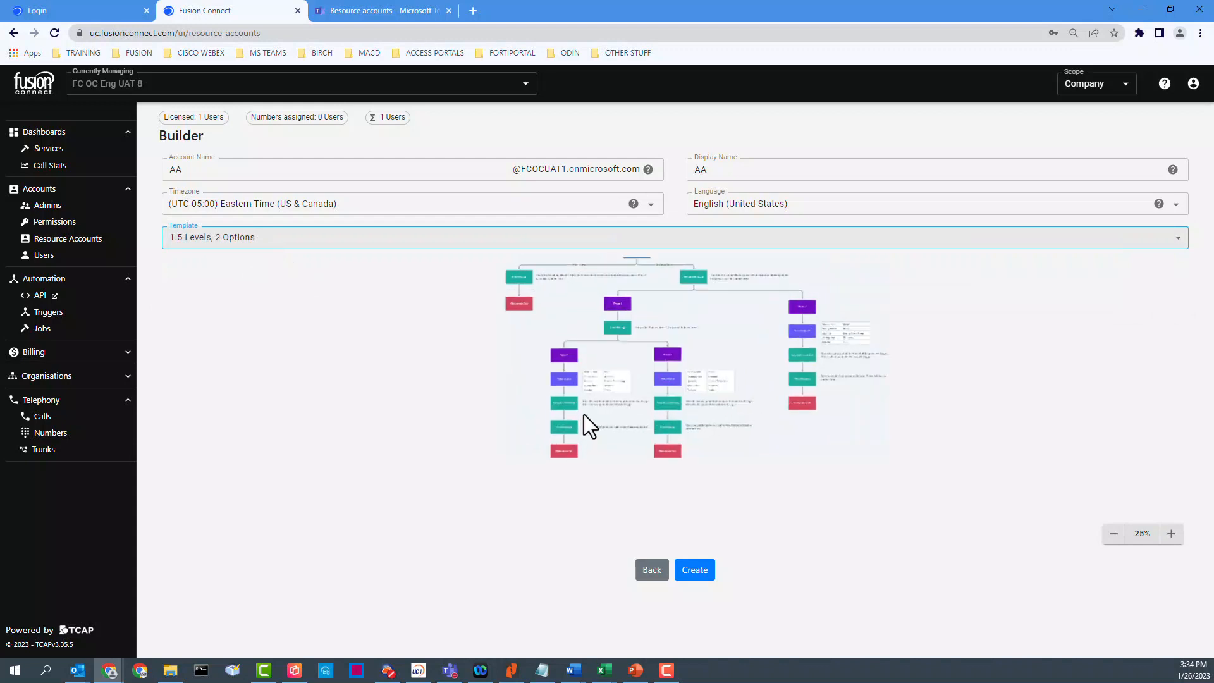
left_click_drag(608, 279, 653, 348)
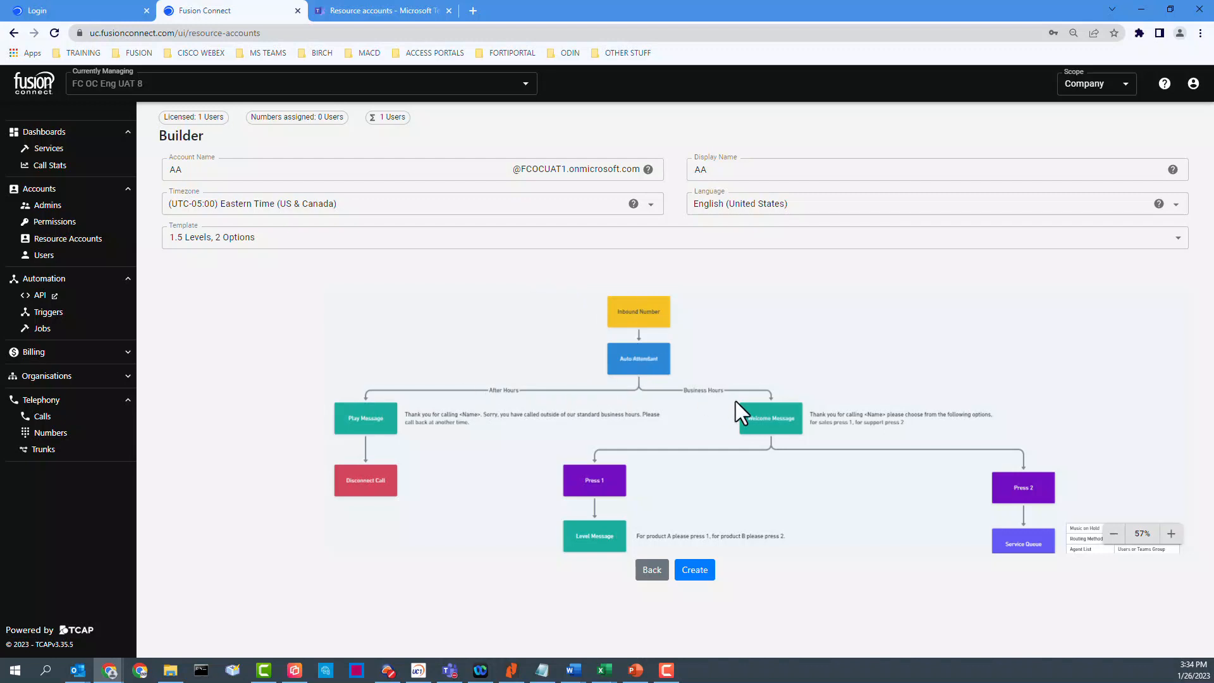
scroll(703, 404, "up", 3)
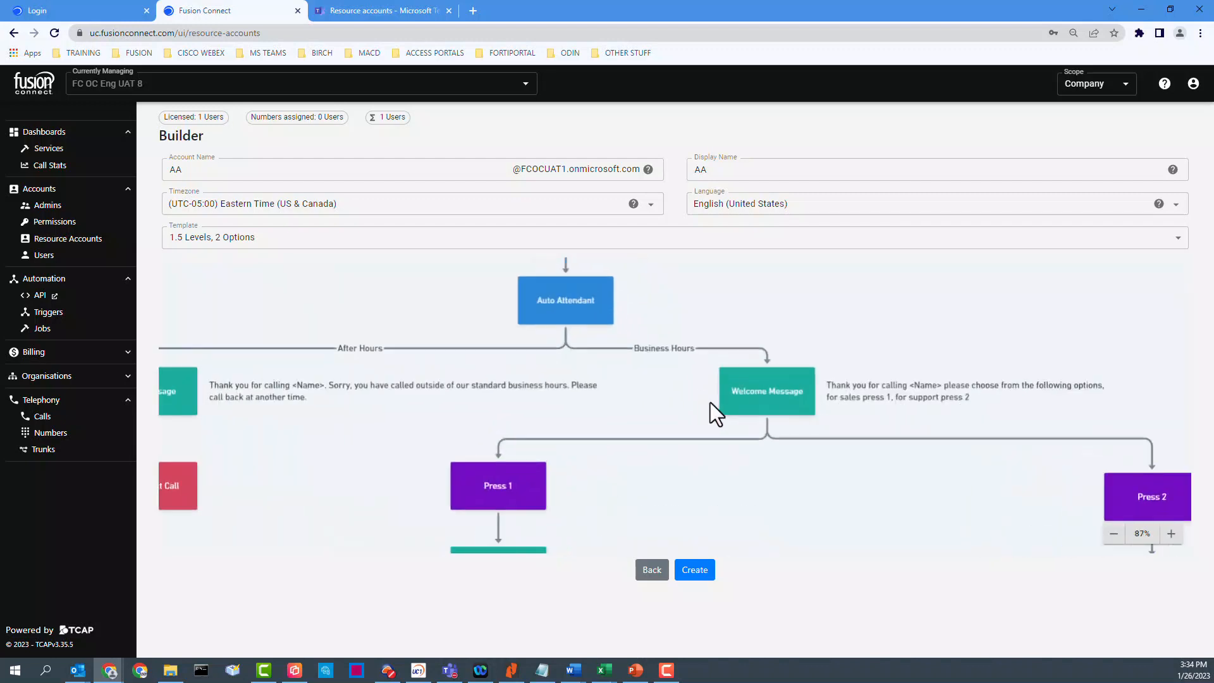
left_click_drag(685, 386, 628, 360)
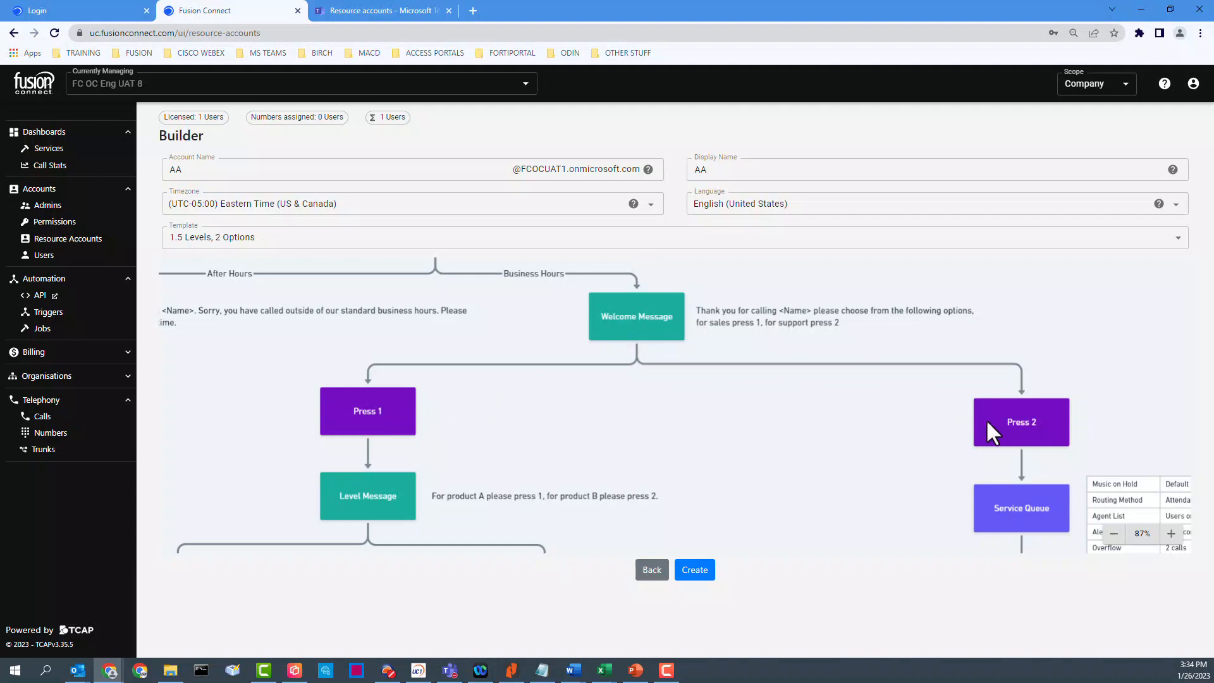
left_click_drag(669, 400, 707, 339)
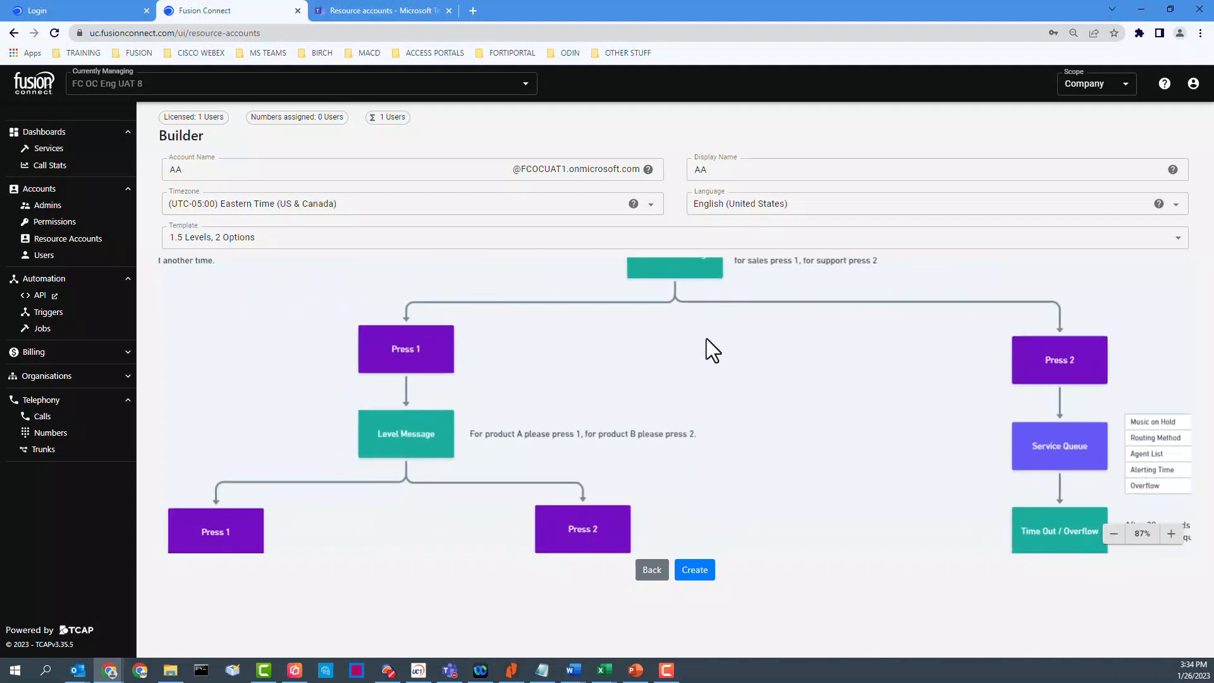
left_click_drag(436, 410, 424, 358)
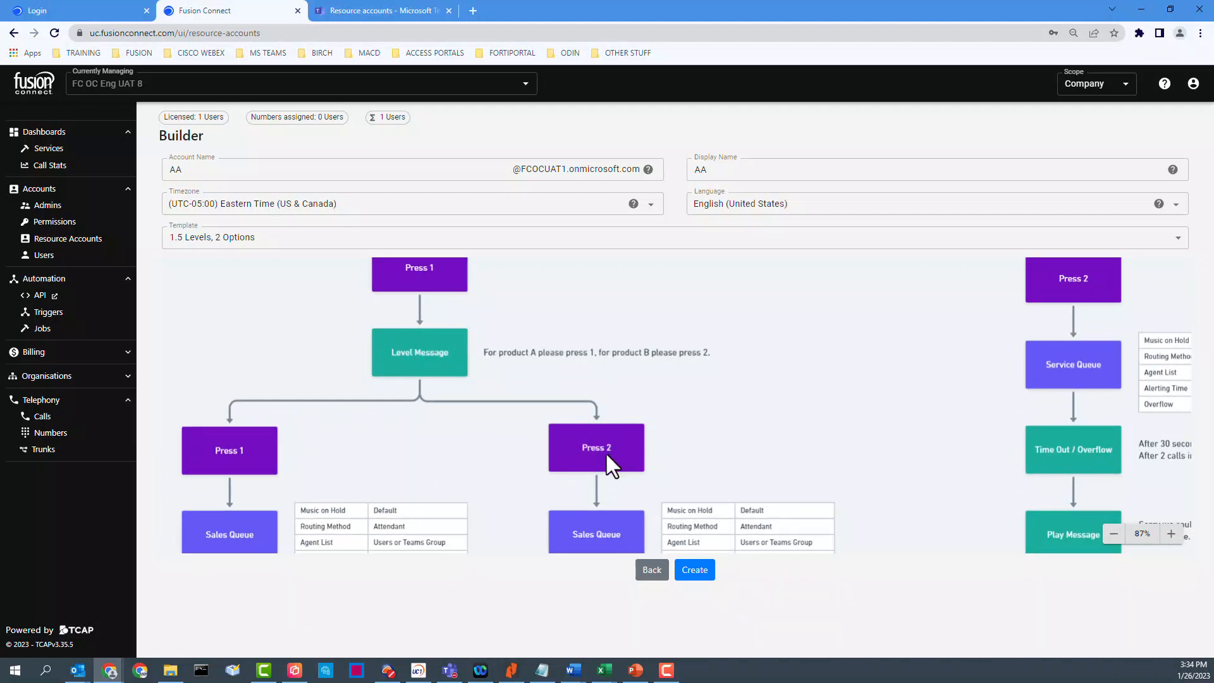
left_click_drag(480, 455, 490, 311)
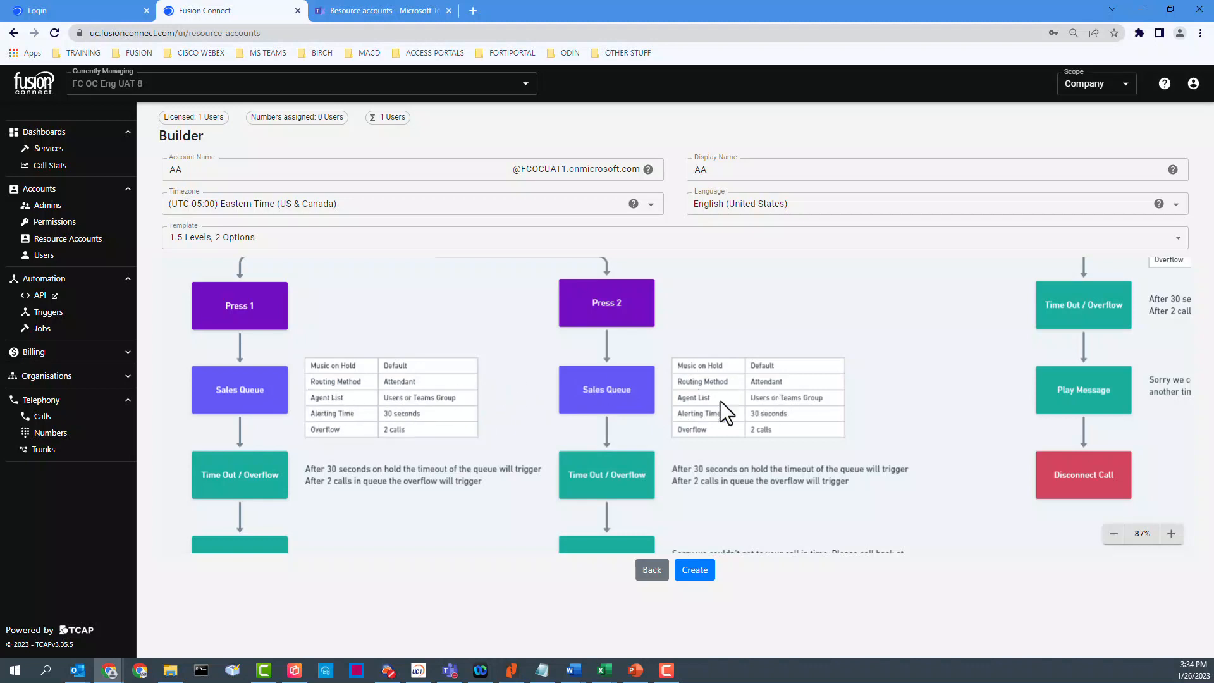
left_click_drag(348, 480, 362, 368)
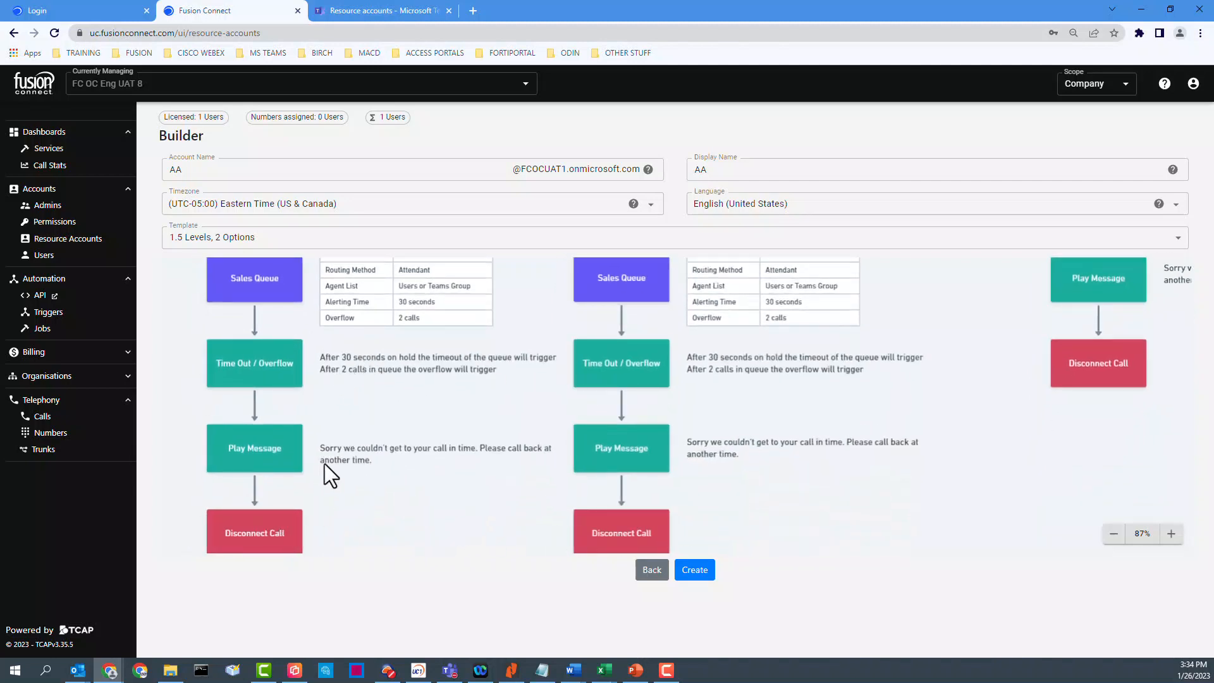
- Examine the Press 2 support branch of the call flow, including the service queue settings
left_click_drag(646, 459, 518, 534)
left_click_drag(873, 471, 673, 553)
left_click_drag(675, 462, 647, 504)
left_click_drag(419, 269, 529, 373)
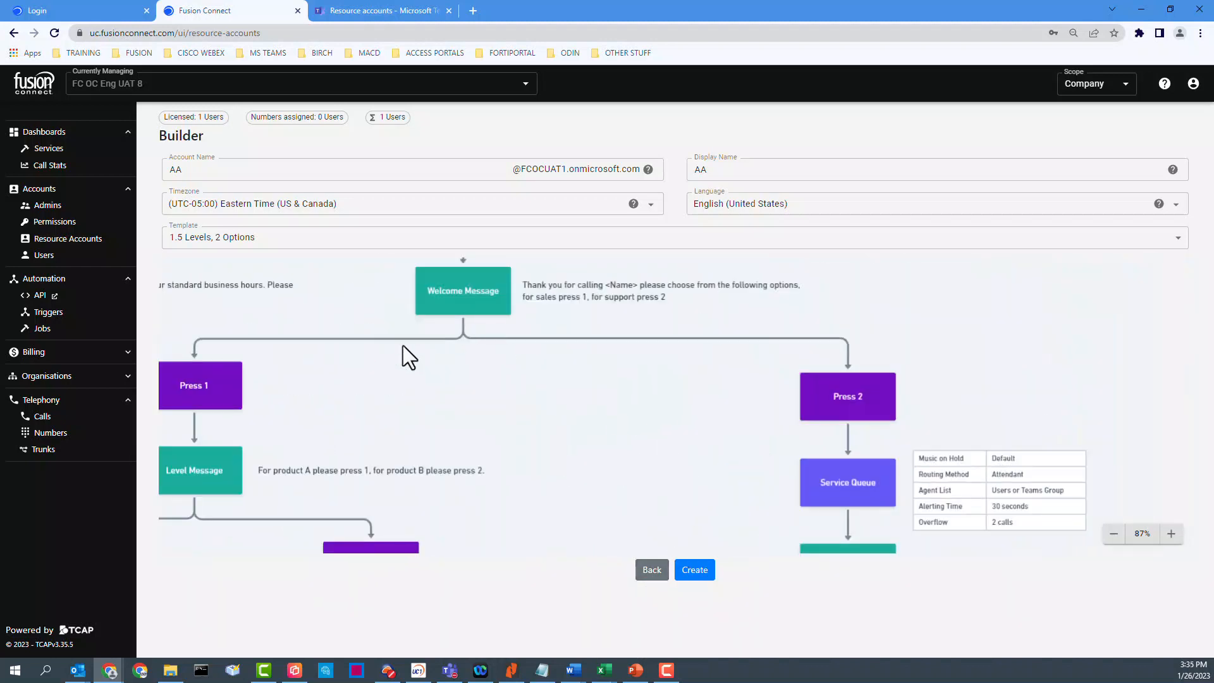
left_click_drag(846, 402, 835, 303)
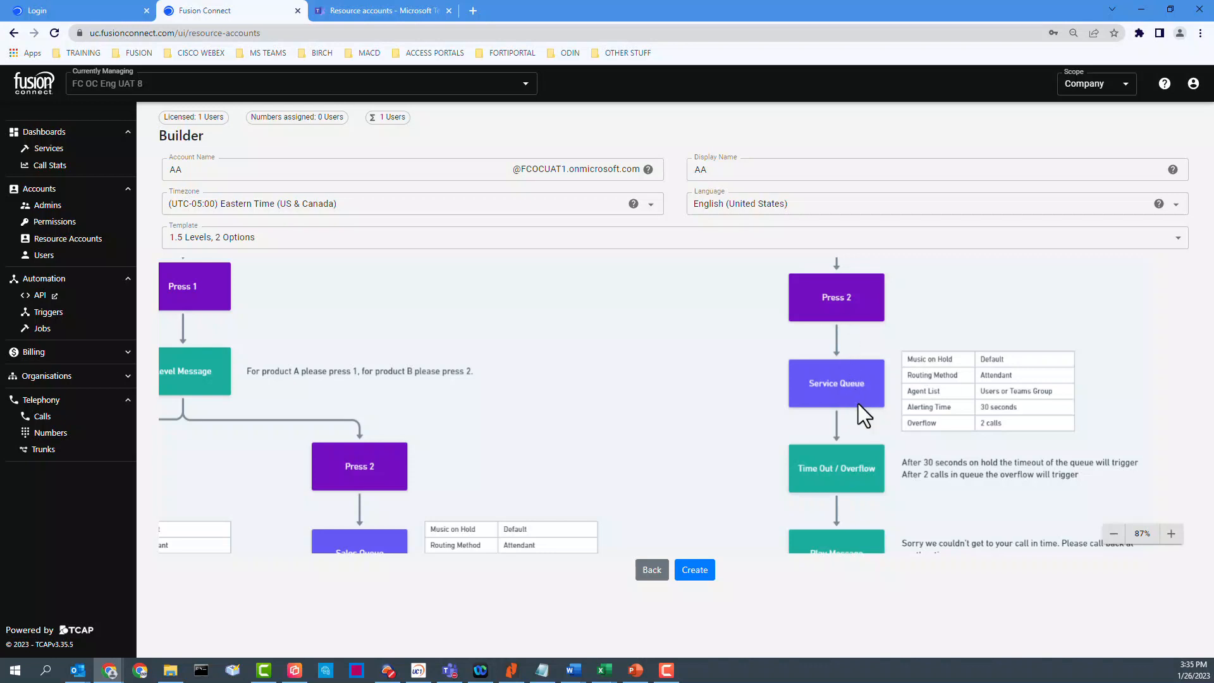
- Review the two-level menu of the flow from the auto attendant to the product A and product B options under Press 1
scroll(681, 378, "down", 3)
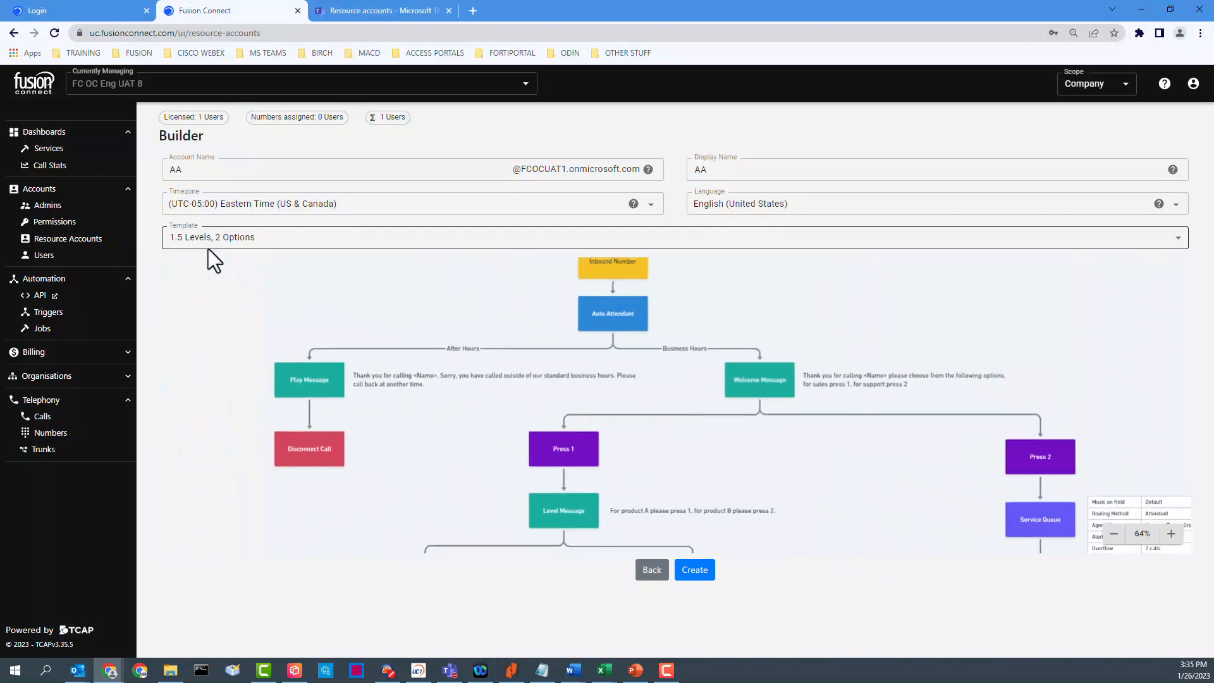
left_click_drag(552, 309, 609, 302)
left_click_drag(772, 378, 598, 306)
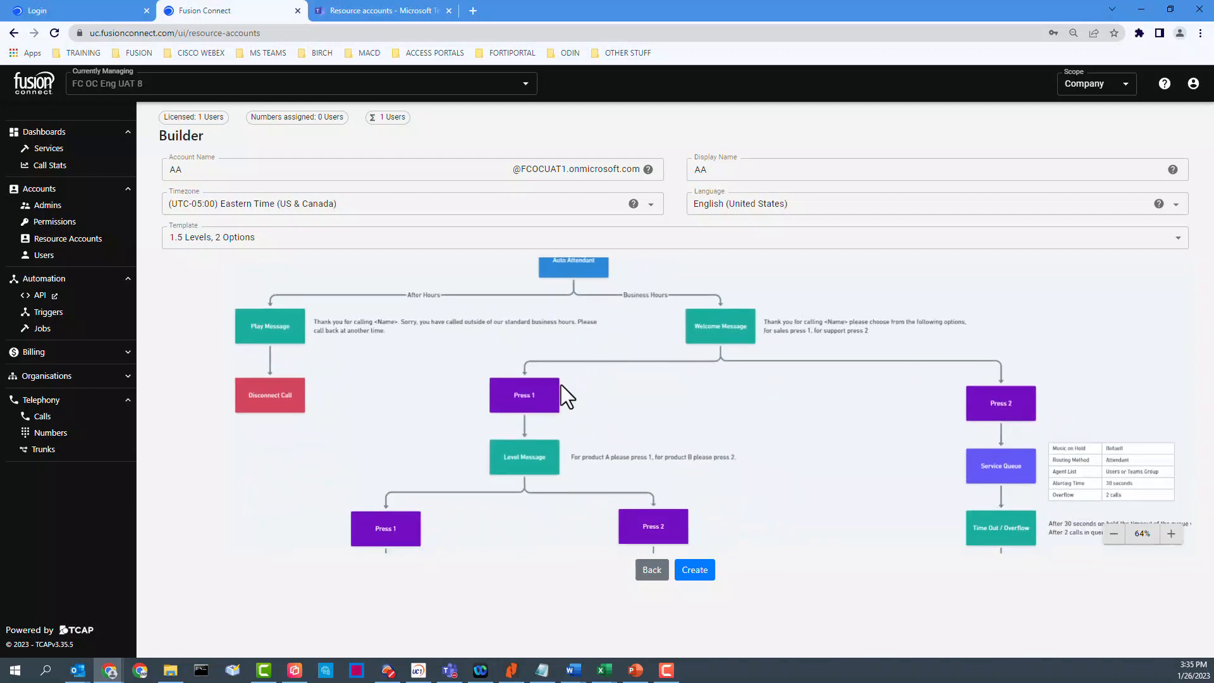
left_click_drag(539, 387, 539, 346)
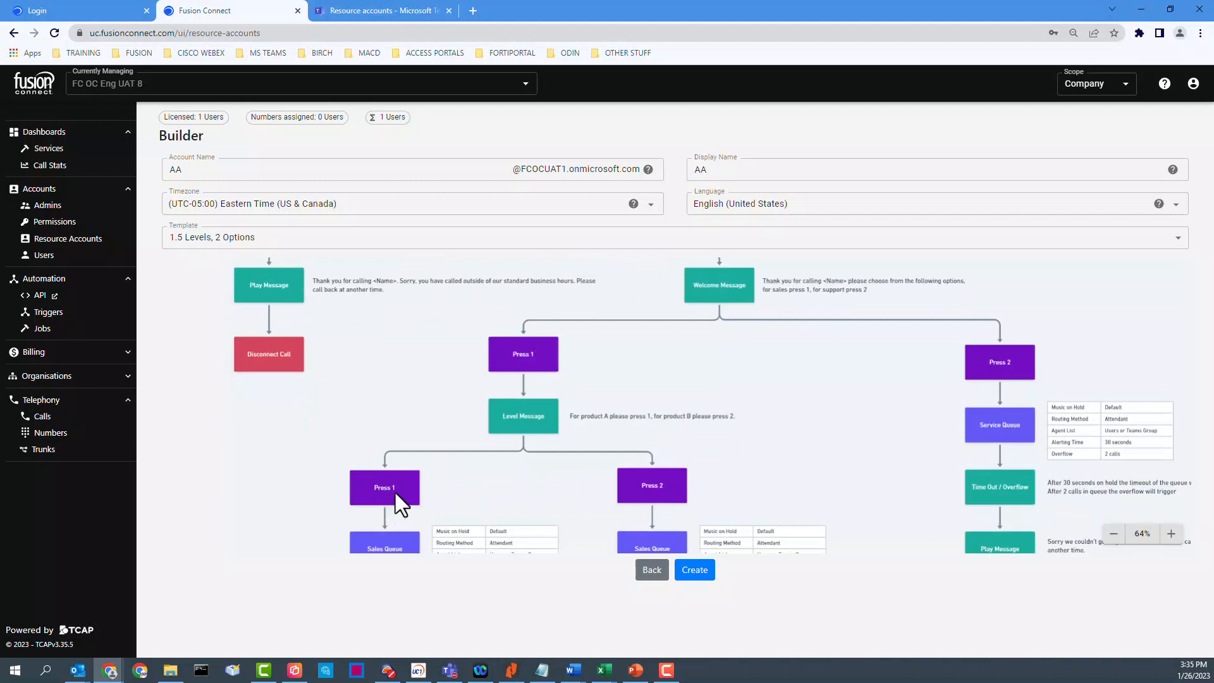
left_click_drag(396, 492, 424, 430)
scroll(590, 423, "up", 2)
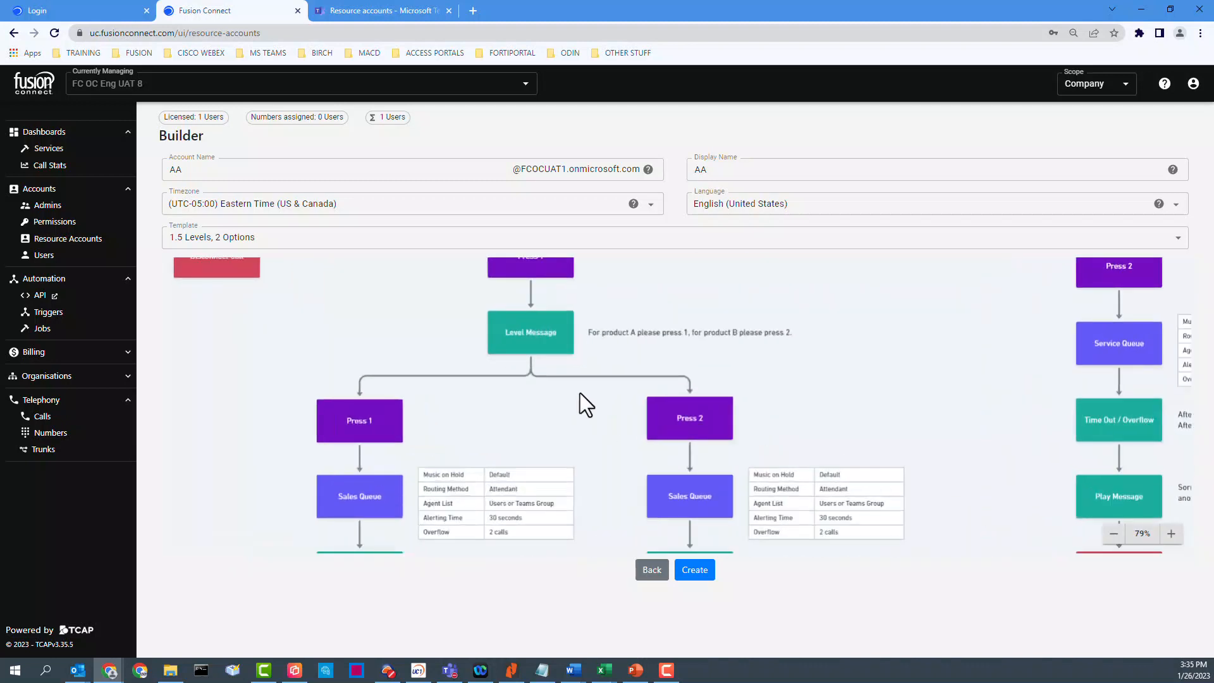
scroll(590, 406, "down", 3)
- Choose the Queue Only - Attendant template and examine its call flow from the inbound number down to the disconnect stage
left_click(234, 241)
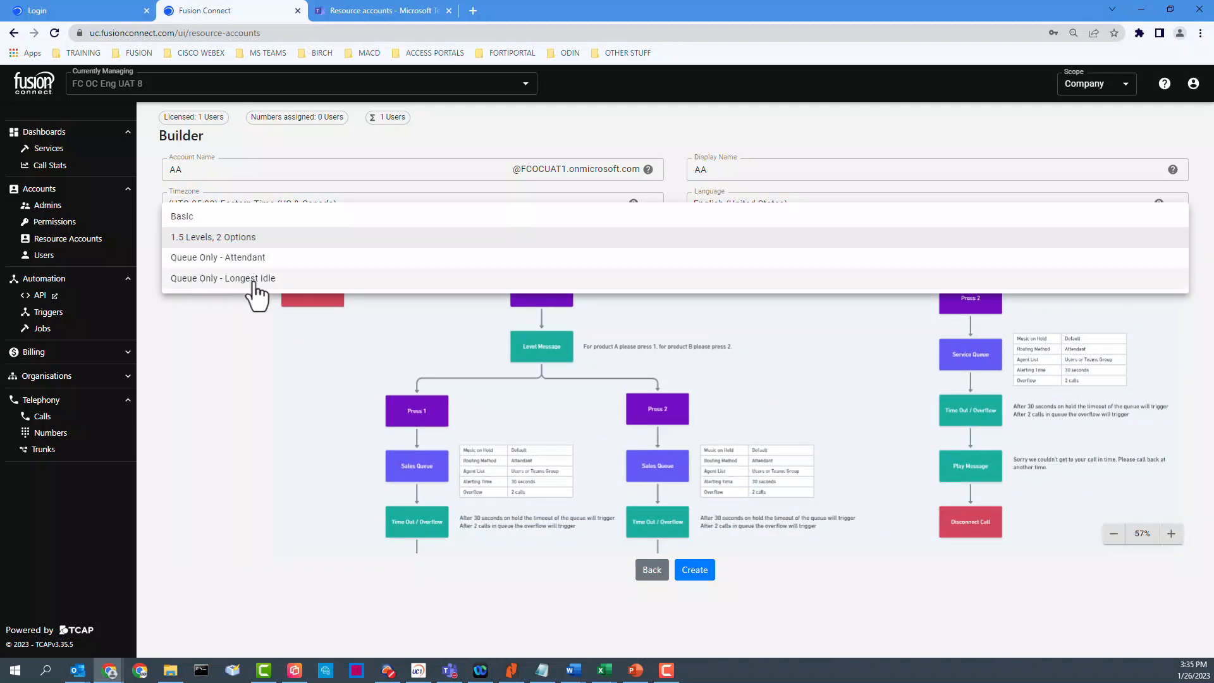
left_click(226, 257)
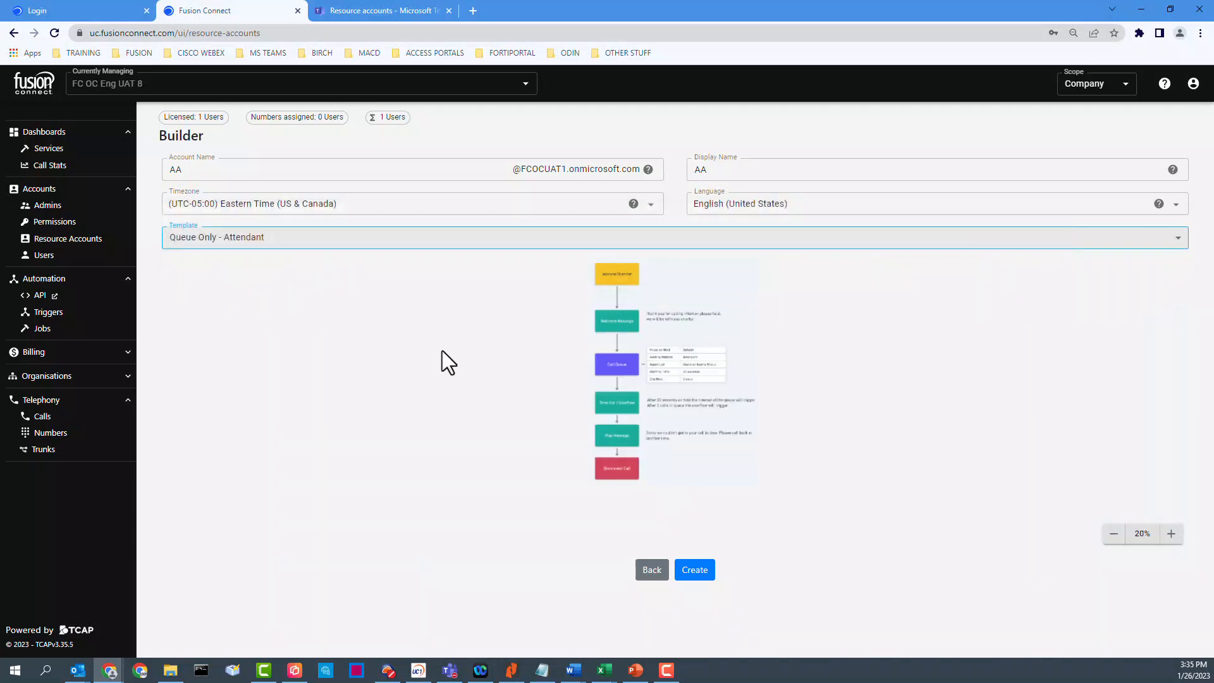
scroll(521, 352, "up", 5)
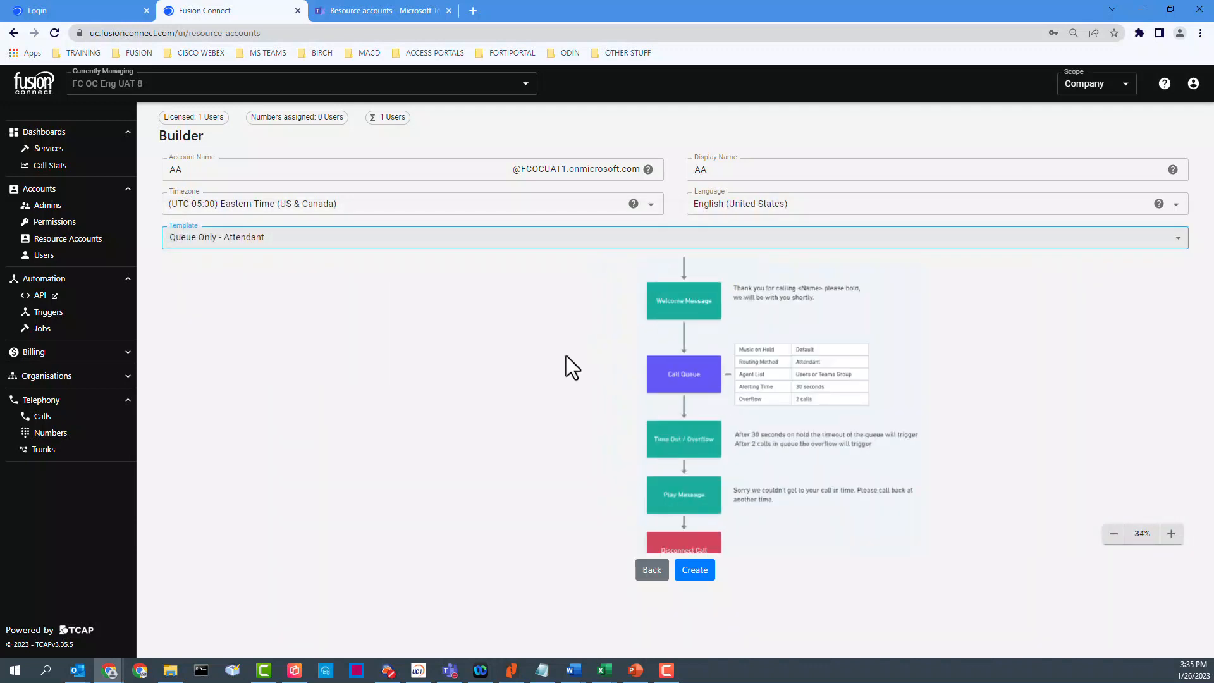
left_click_drag(584, 334, 626, 312)
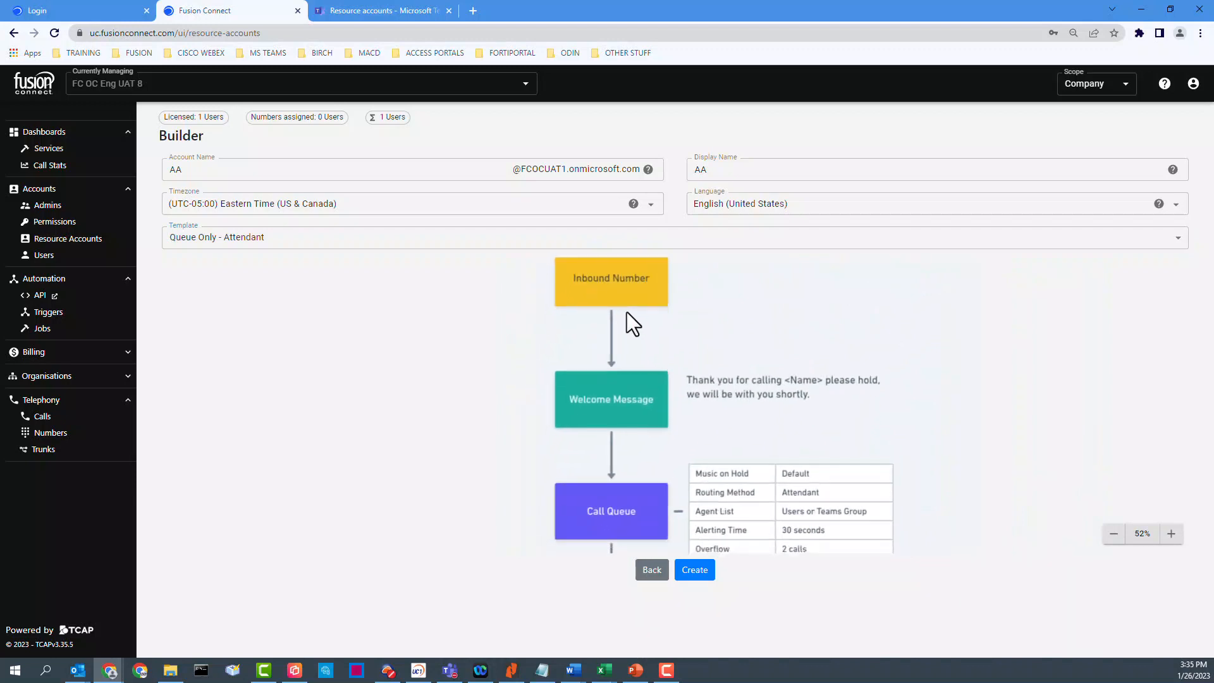
left_click_drag(610, 381, 644, 294)
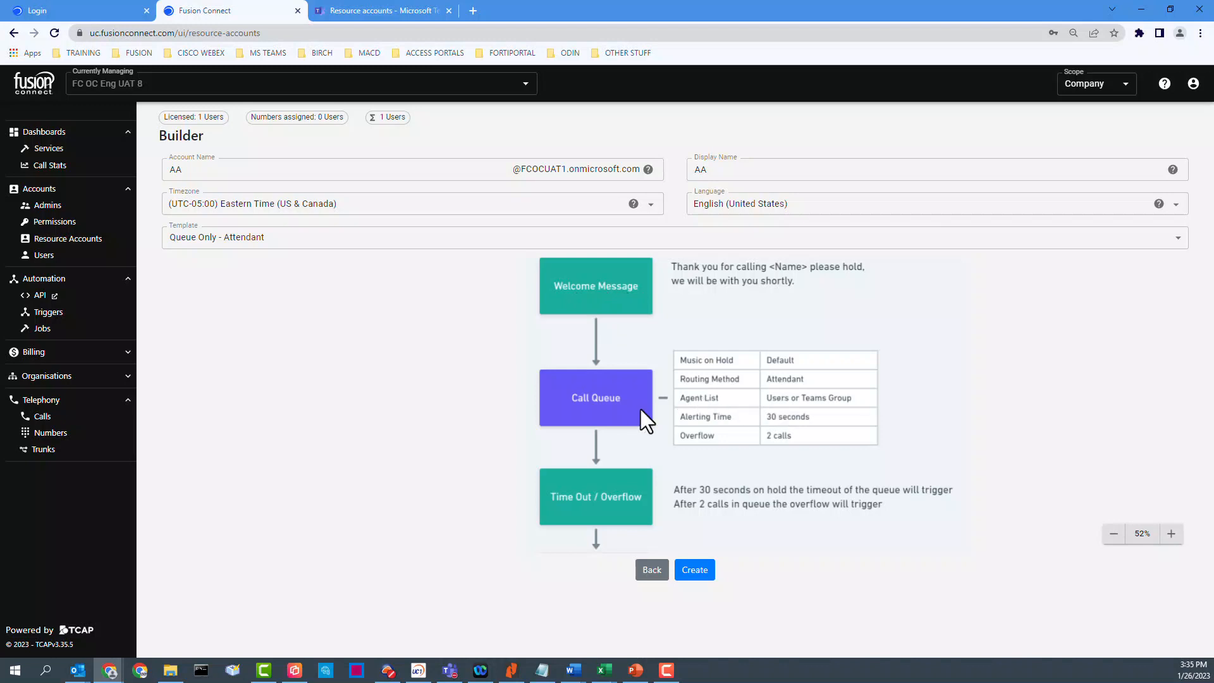
left_click_drag(628, 370, 632, 336)
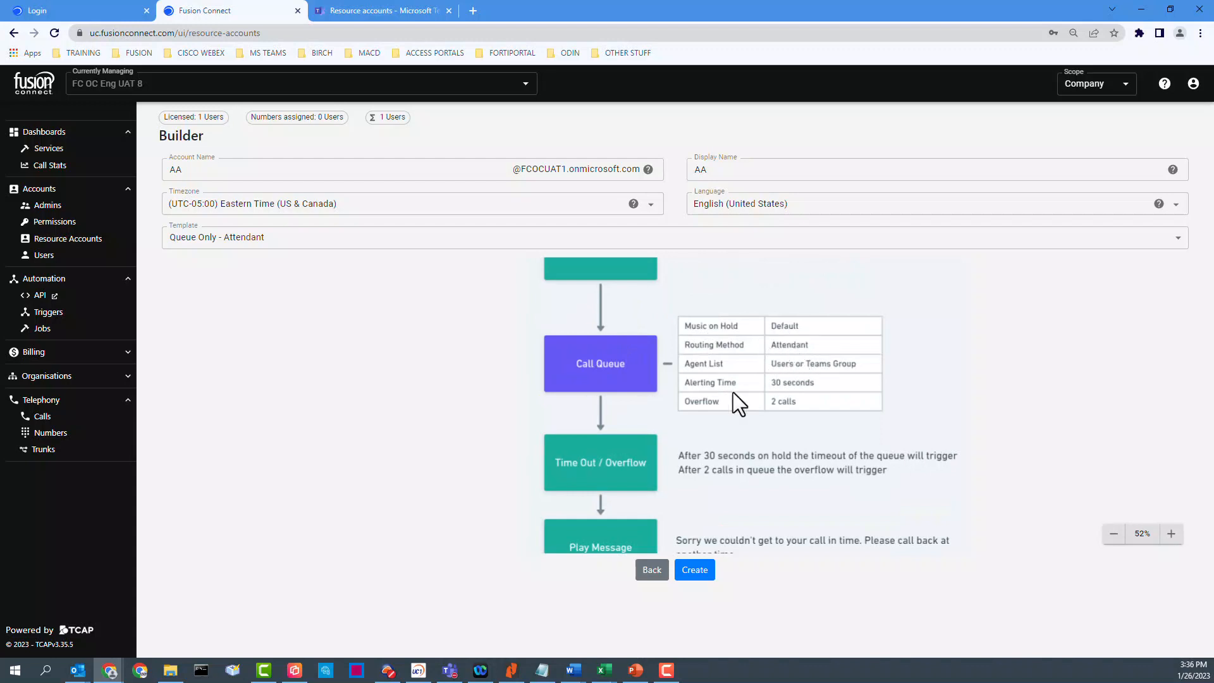
left_click_drag(734, 366, 791, 294)
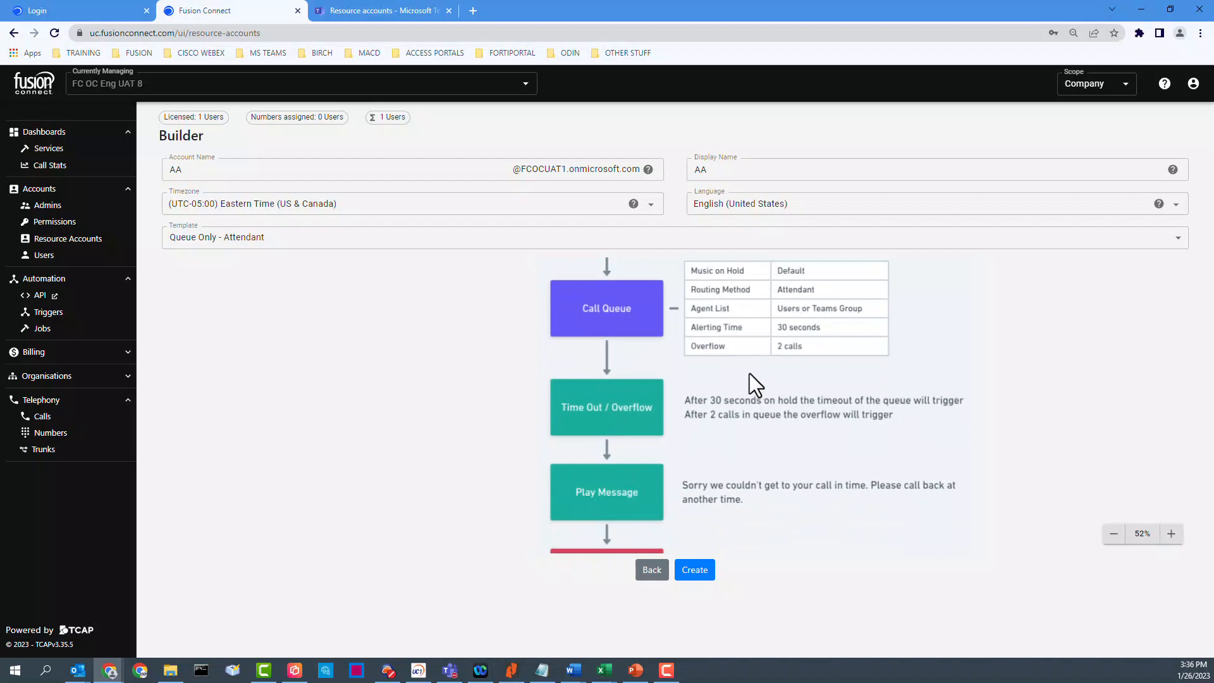
left_click_drag(608, 399, 640, 313)
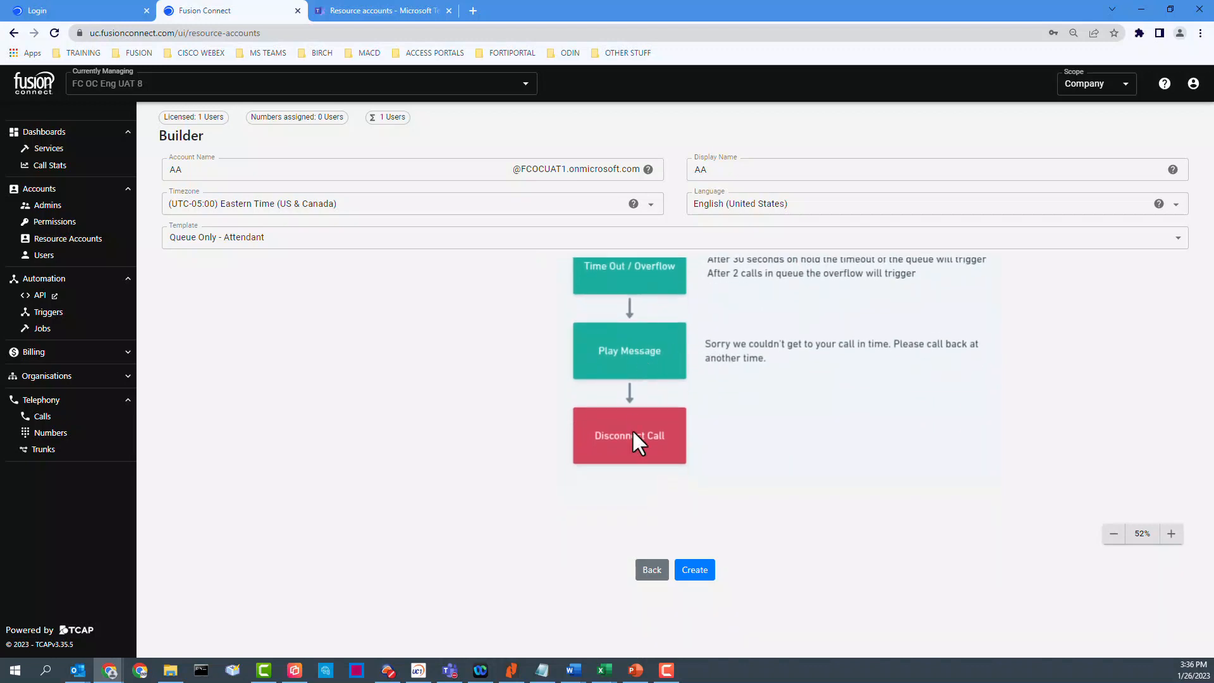
scroll(636, 439, "up", 4)
scroll(639, 471, "up", 2)
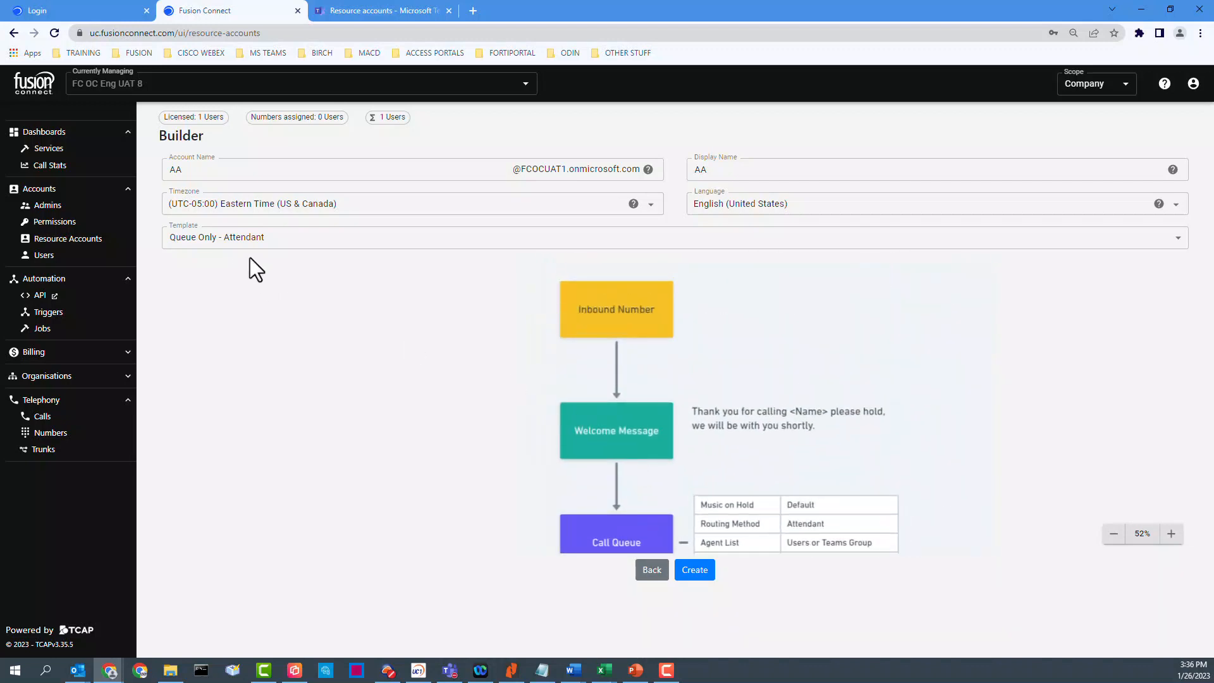
- Choose the Queue Only - Longest Idle template and examine its call flow, including the queue's routing method and overflow handling
left_click(246, 239)
left_click(244, 259)
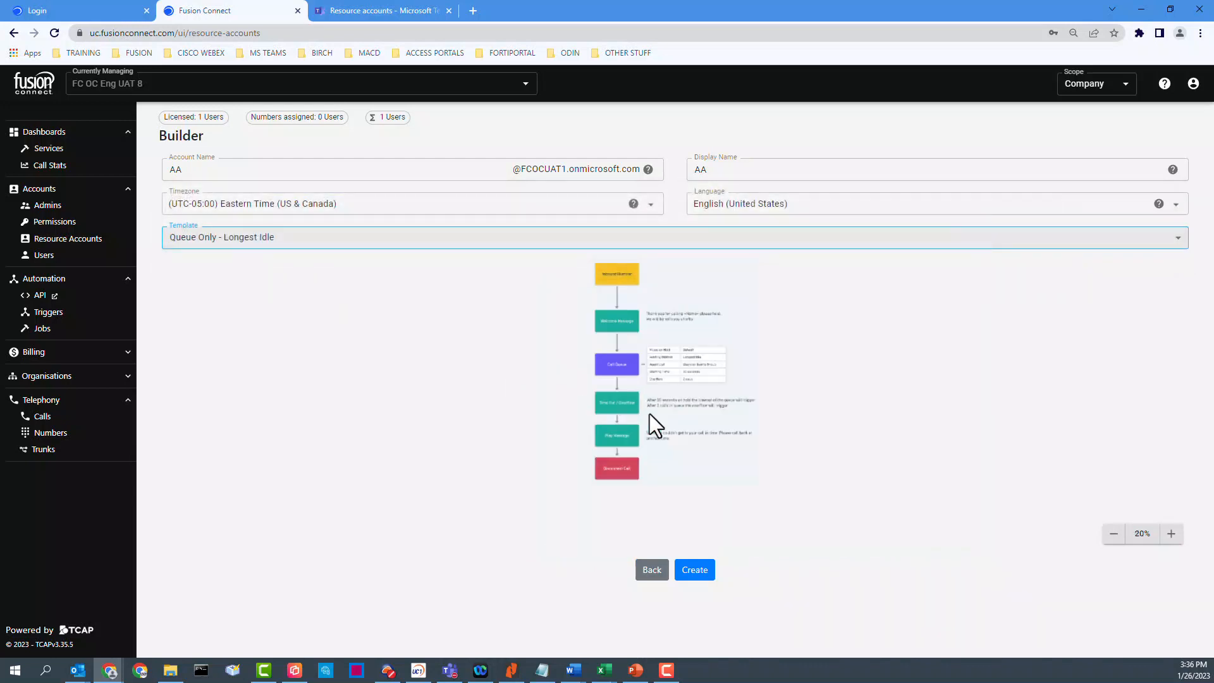
scroll(643, 380, "up", 5)
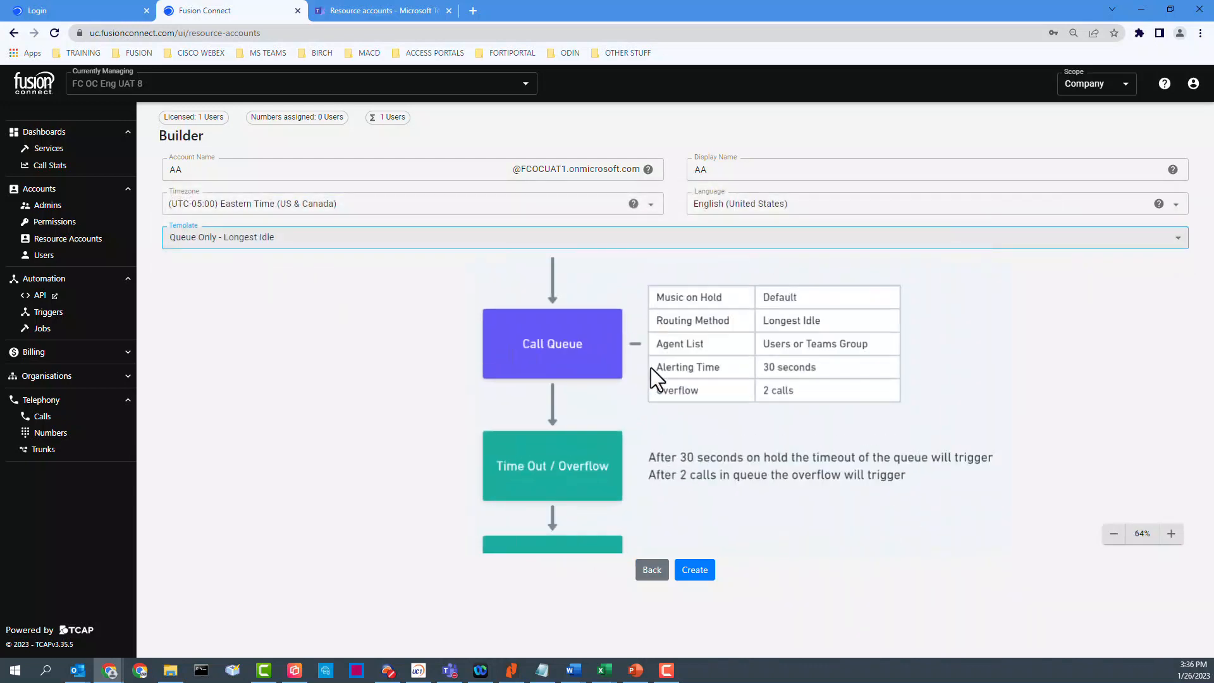
scroll(693, 420, "up", 3)
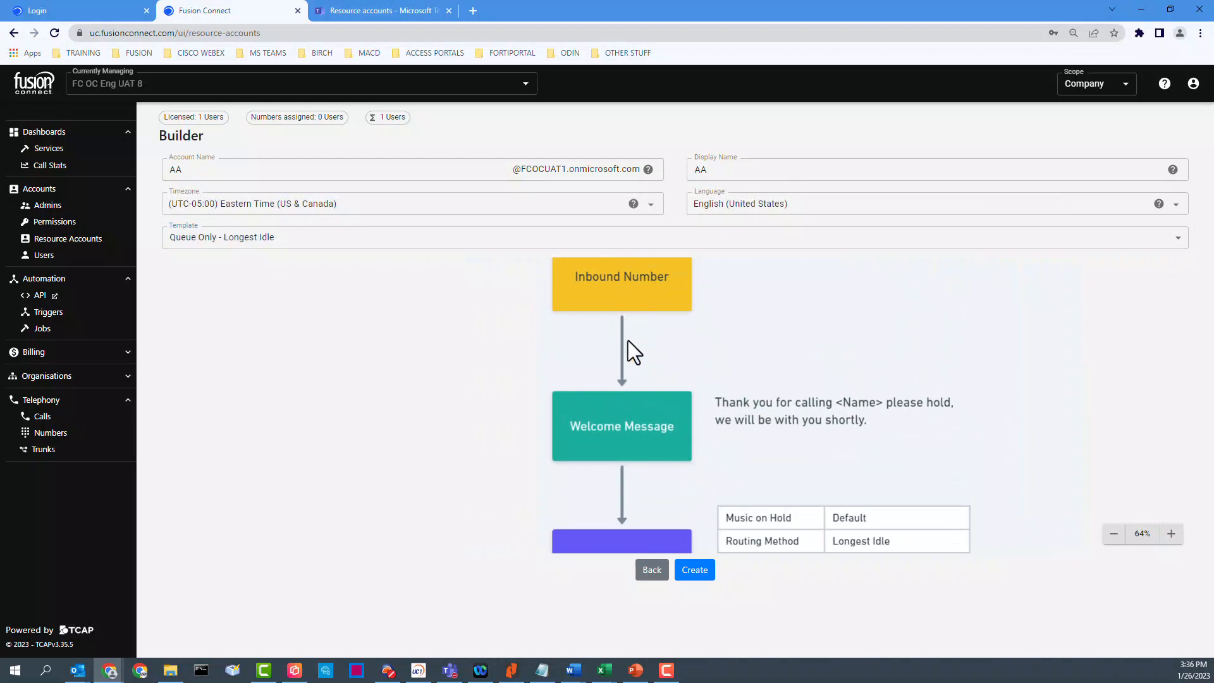
left_click_drag(628, 421, 624, 304)
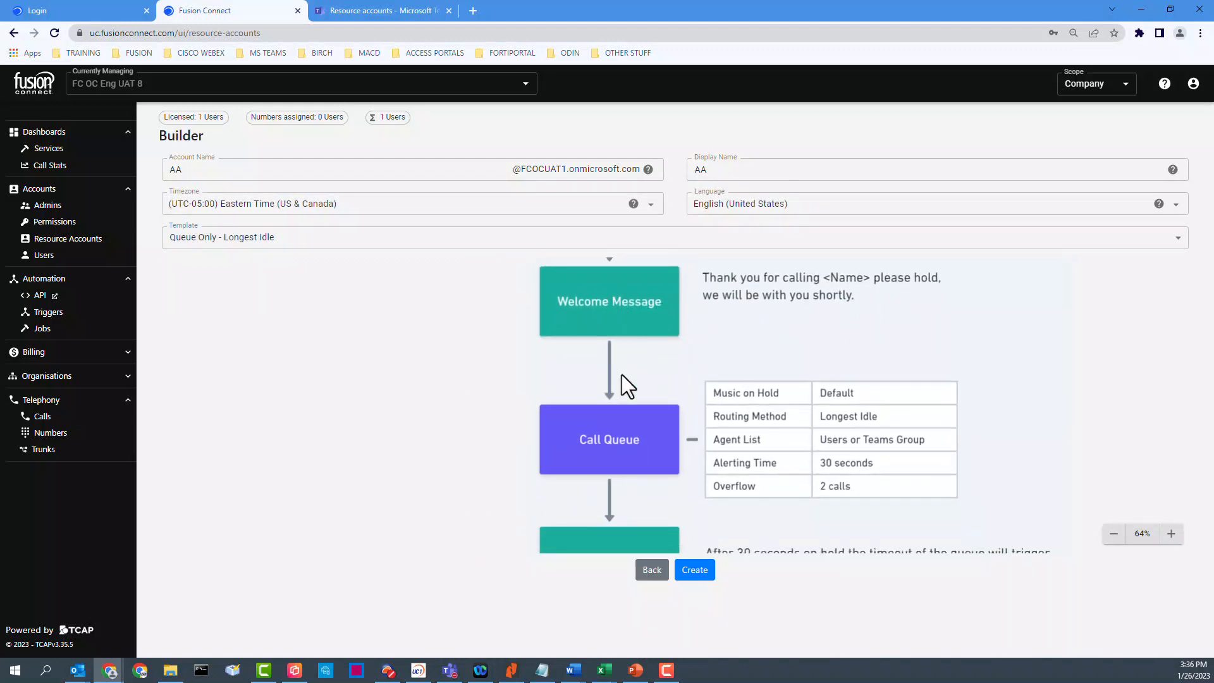
left_click_drag(624, 370, 609, 331)
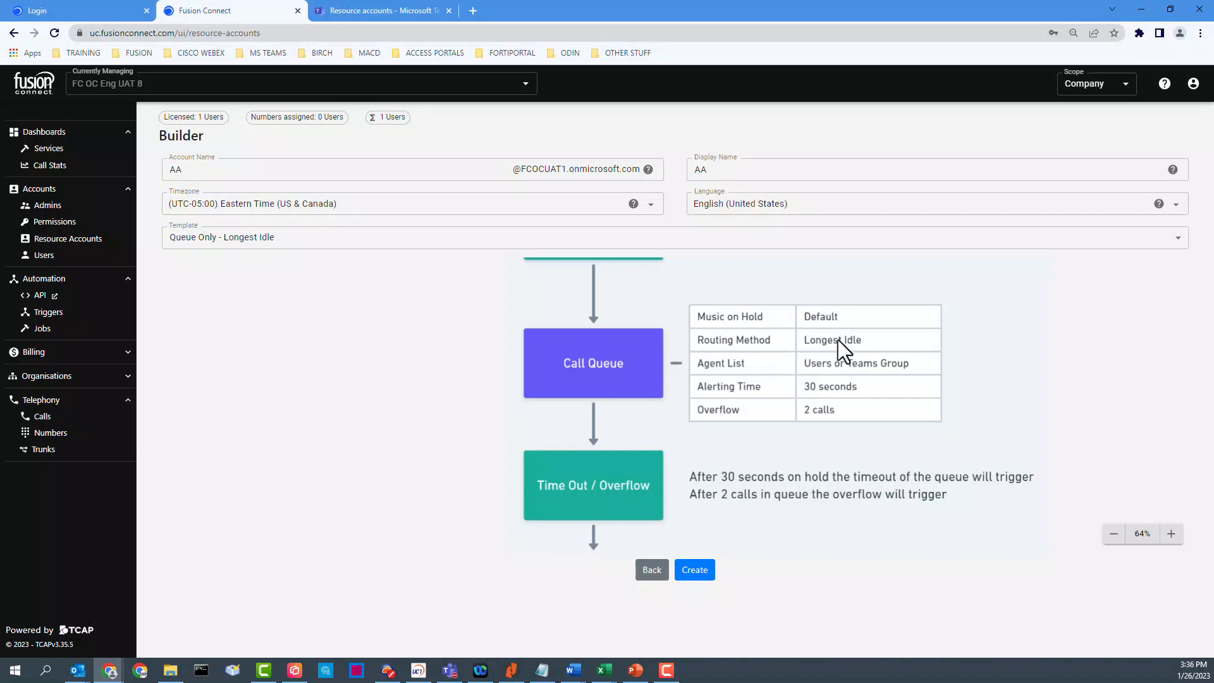
left_click_drag(791, 362, 798, 312)
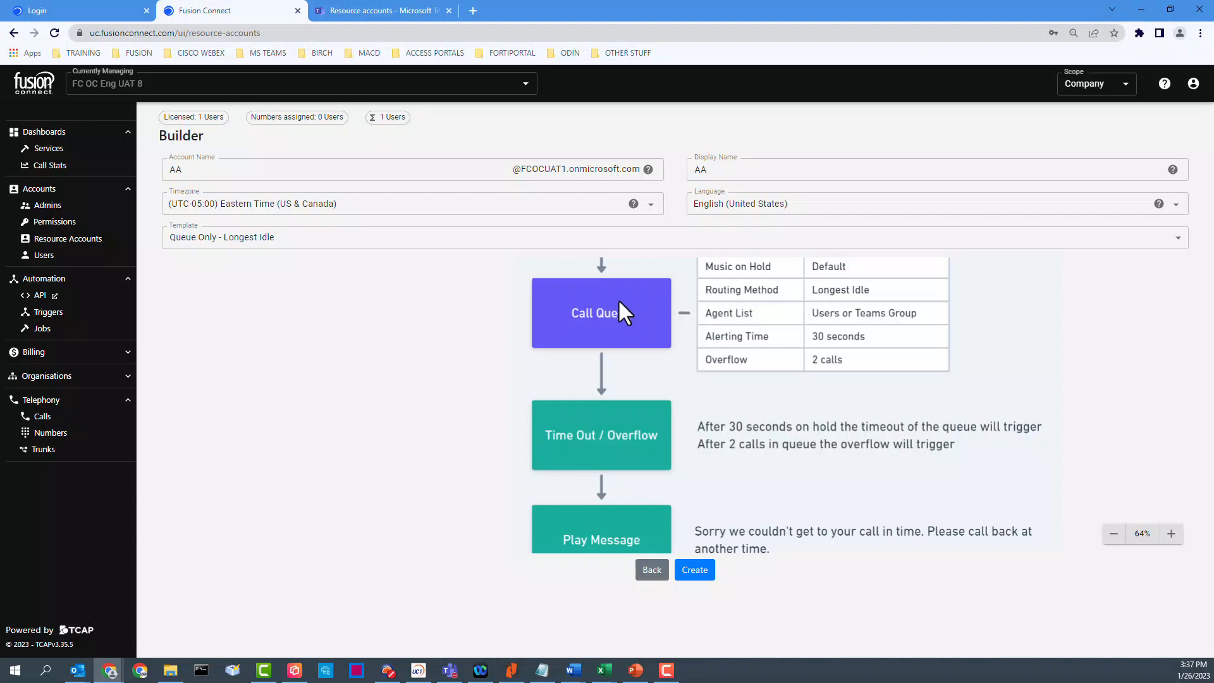
left_click_drag(711, 402, 714, 318)
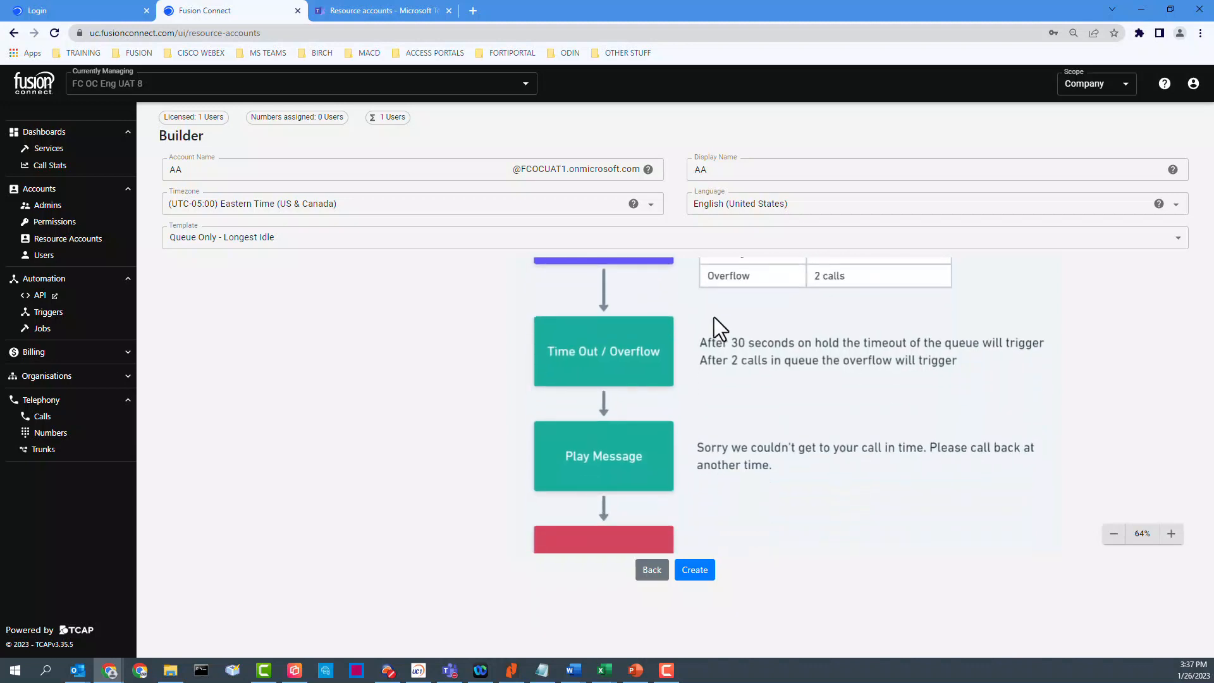
left_click_drag(616, 463, 677, 337)
scroll(634, 430, "down", 5)
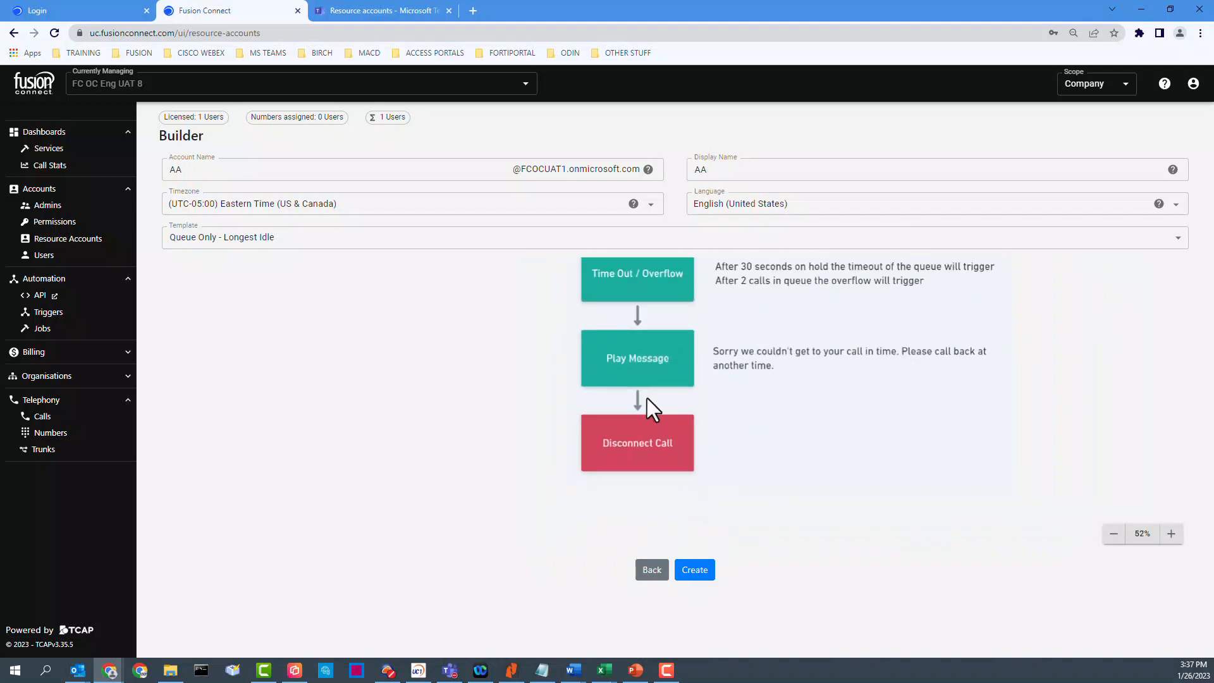
- Switch the template back to Basic and create the AA resource accounts from it
left_click(265, 237)
left_click(239, 178)
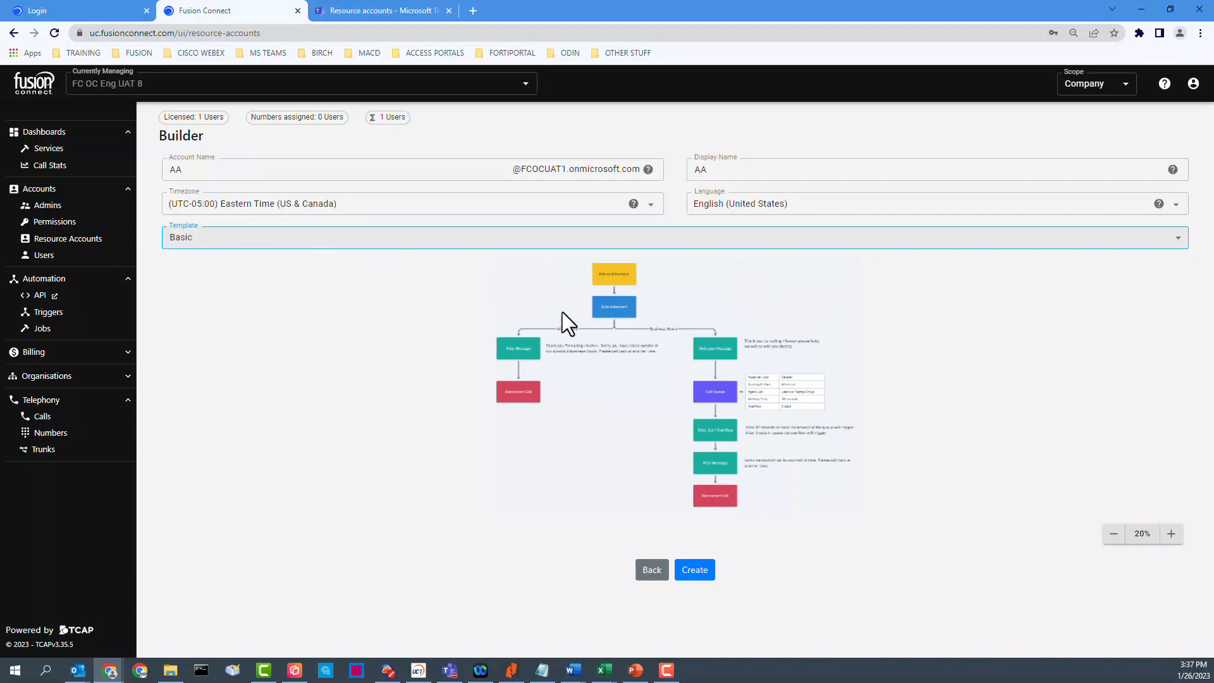
left_click(695, 571)
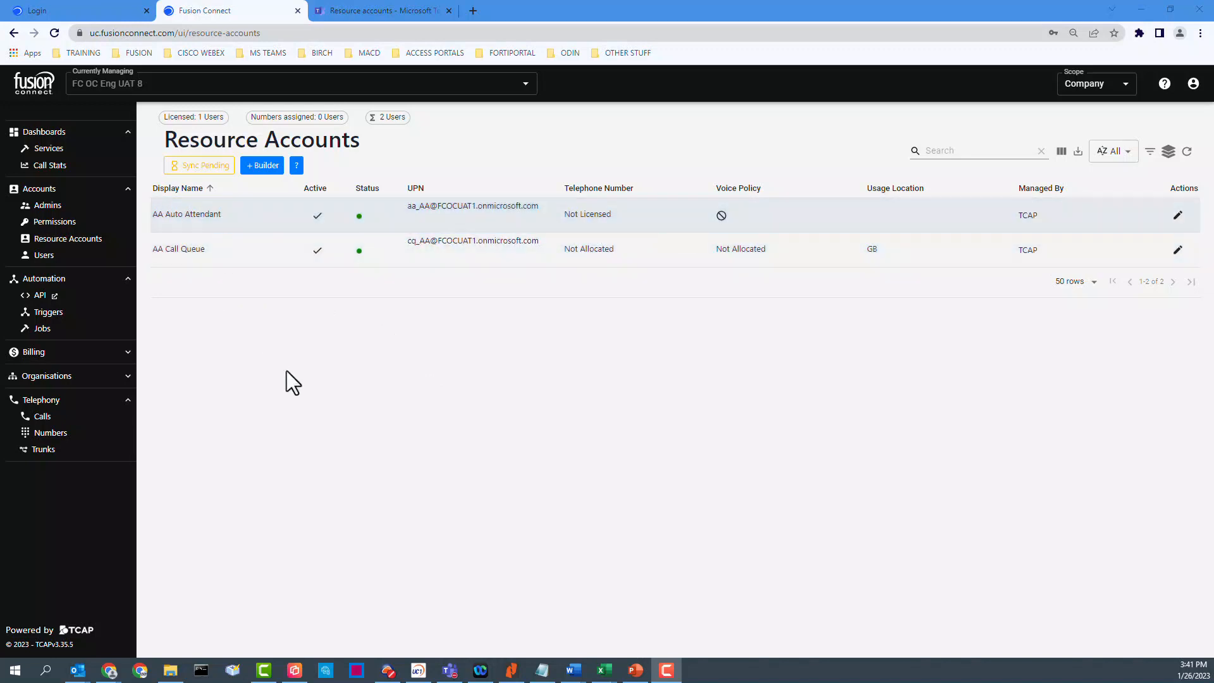
- Check the telephone number status of the AA Auto Attendant and AA Call Queue resource accounts
left_click_drag(612, 215, 563, 215)
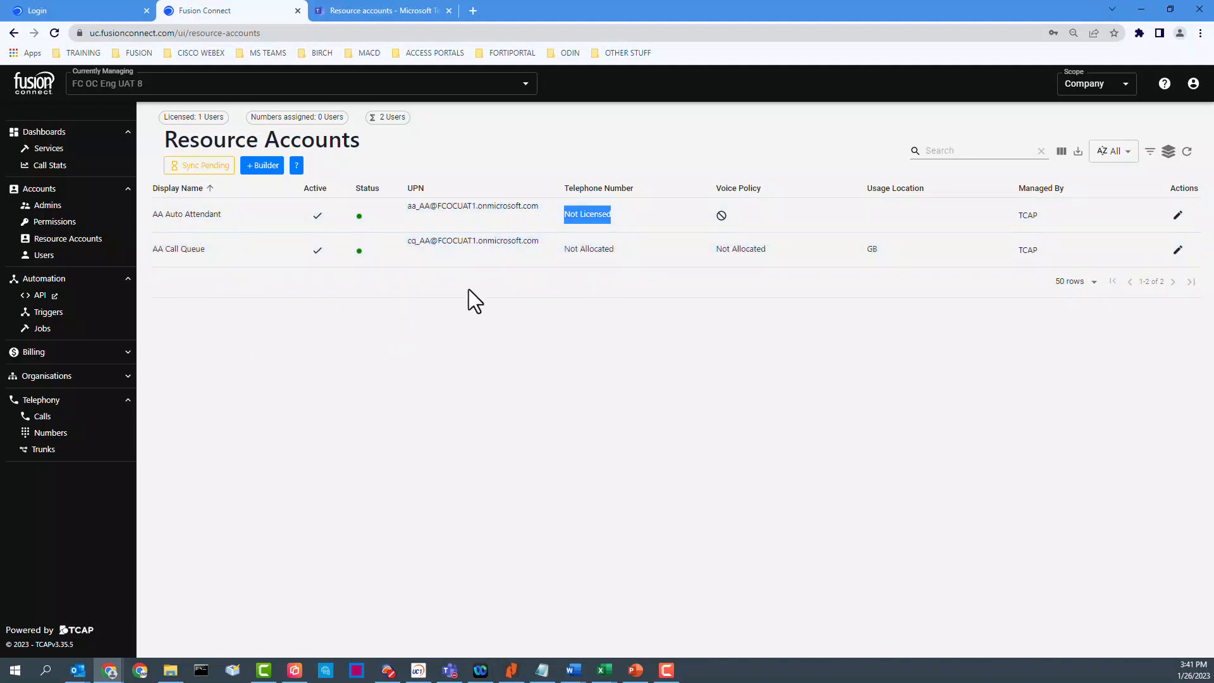
left_click_drag(620, 257, 517, 254)
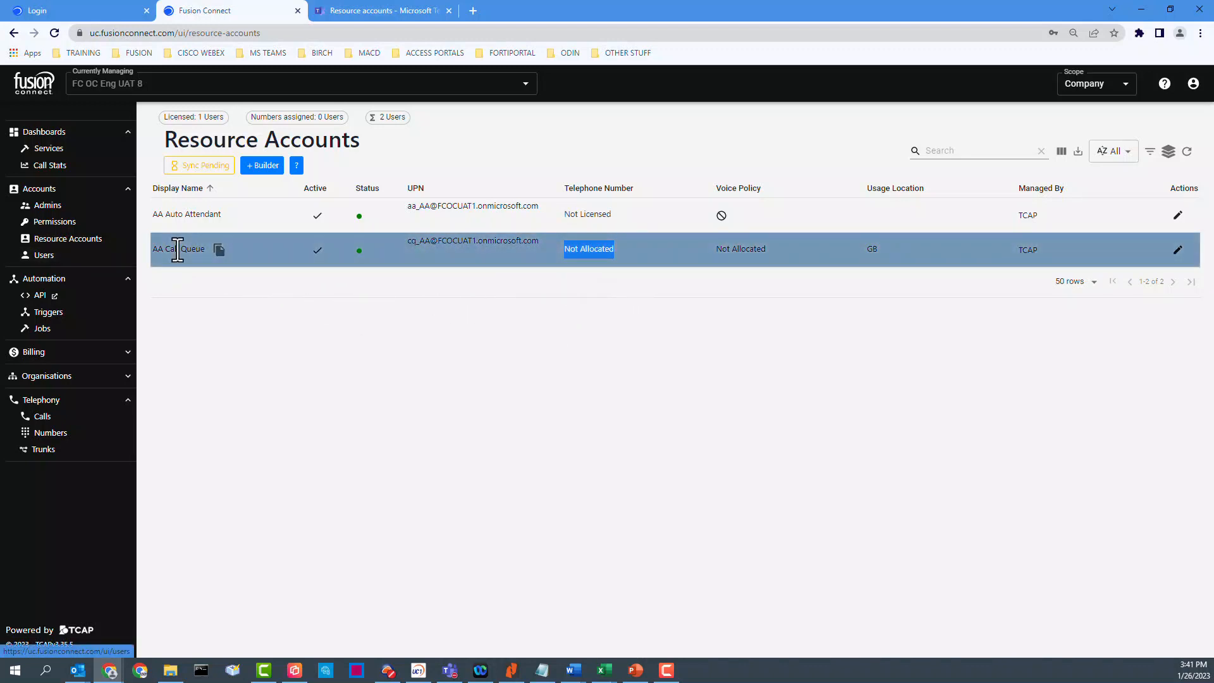
left_click(371, 328)
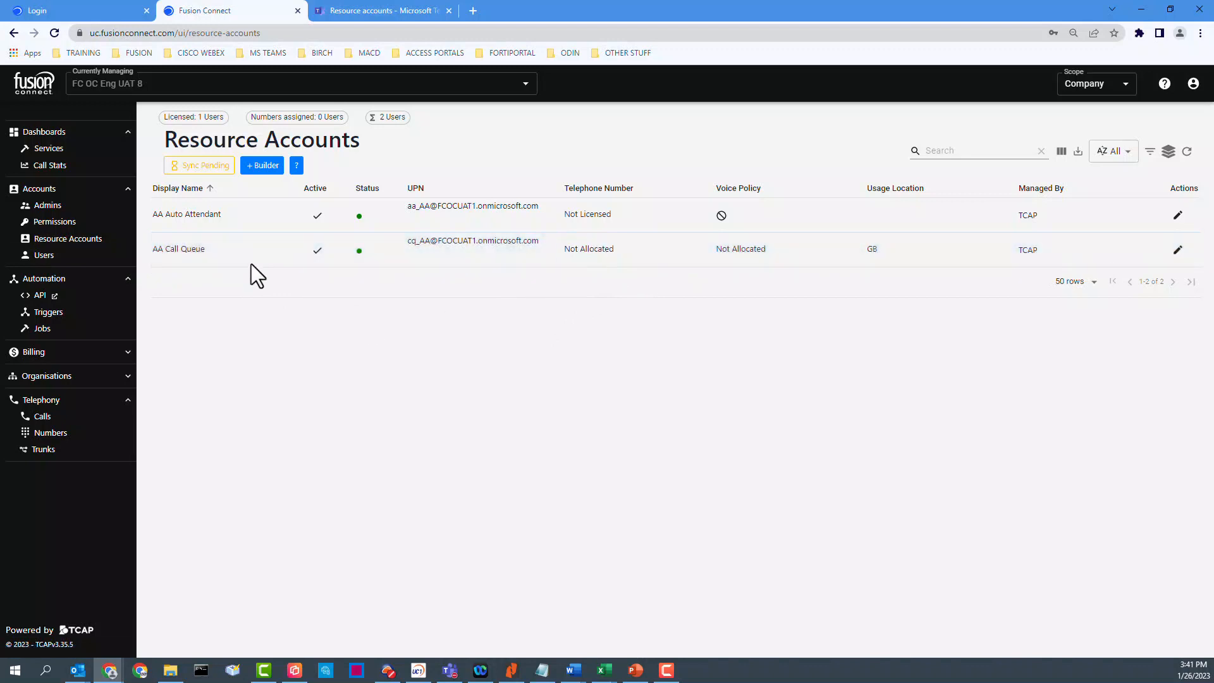
- Allocate the last MS Operator Connect number in the list to the AA Call Queue resource account and save the changes
left_click(1177, 249)
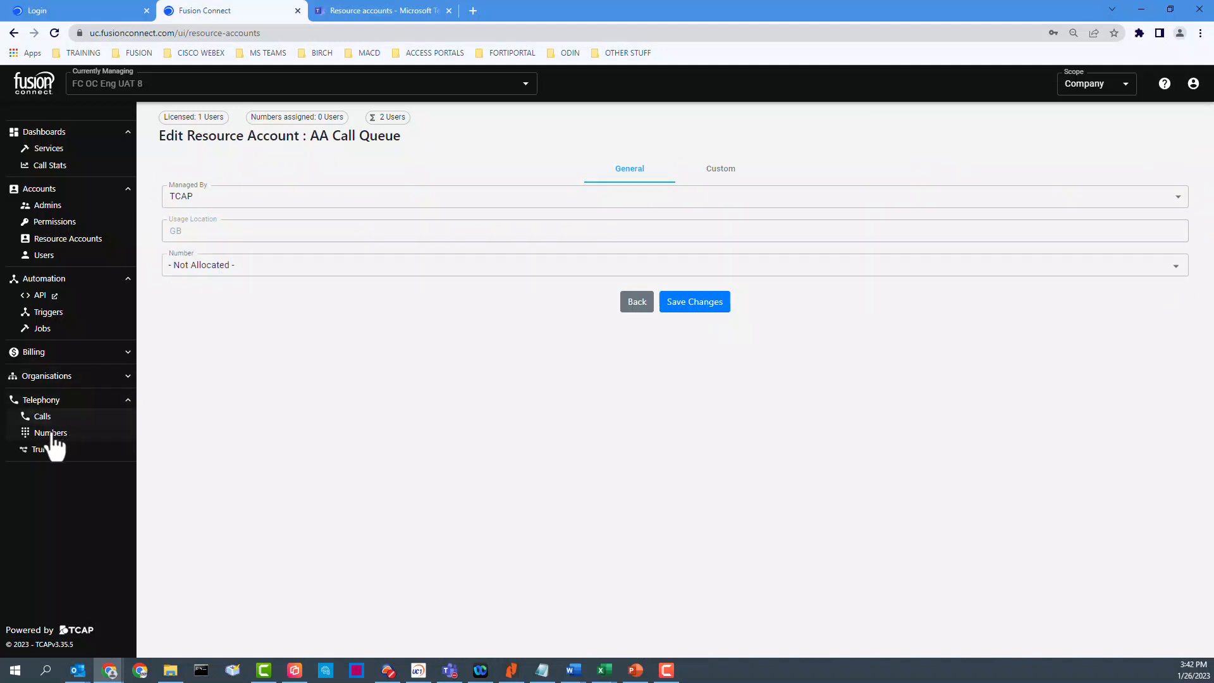
left_click(250, 266)
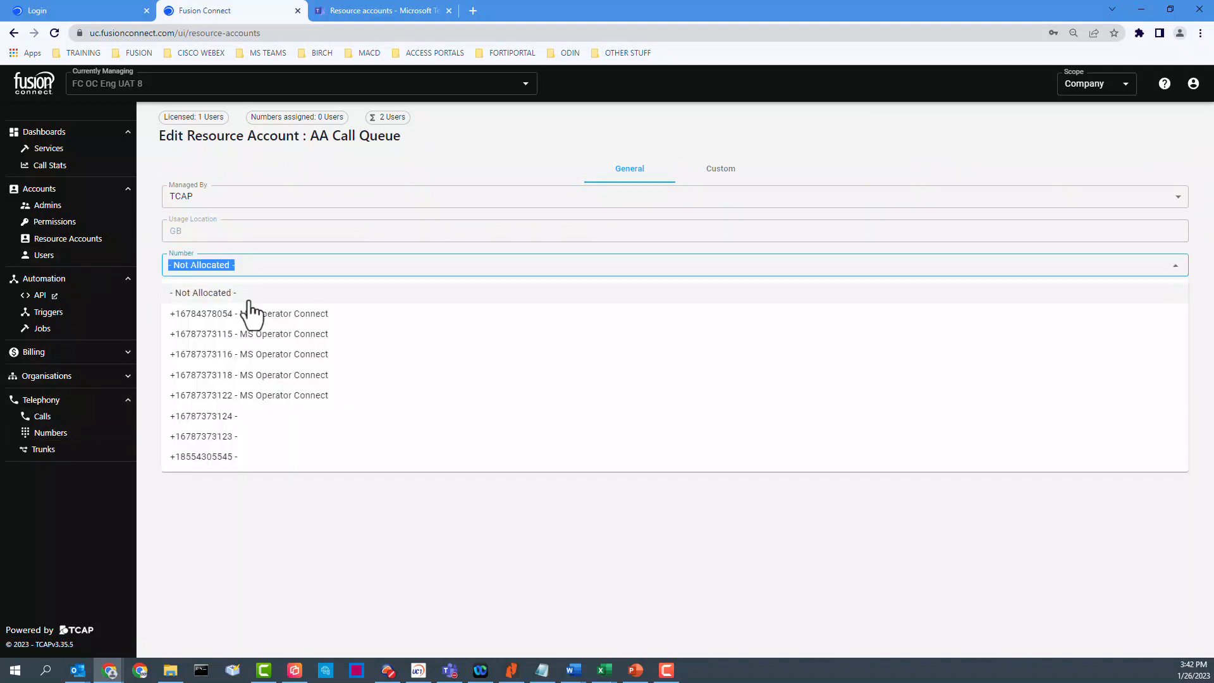
left_click(228, 396)
left_click(709, 310)
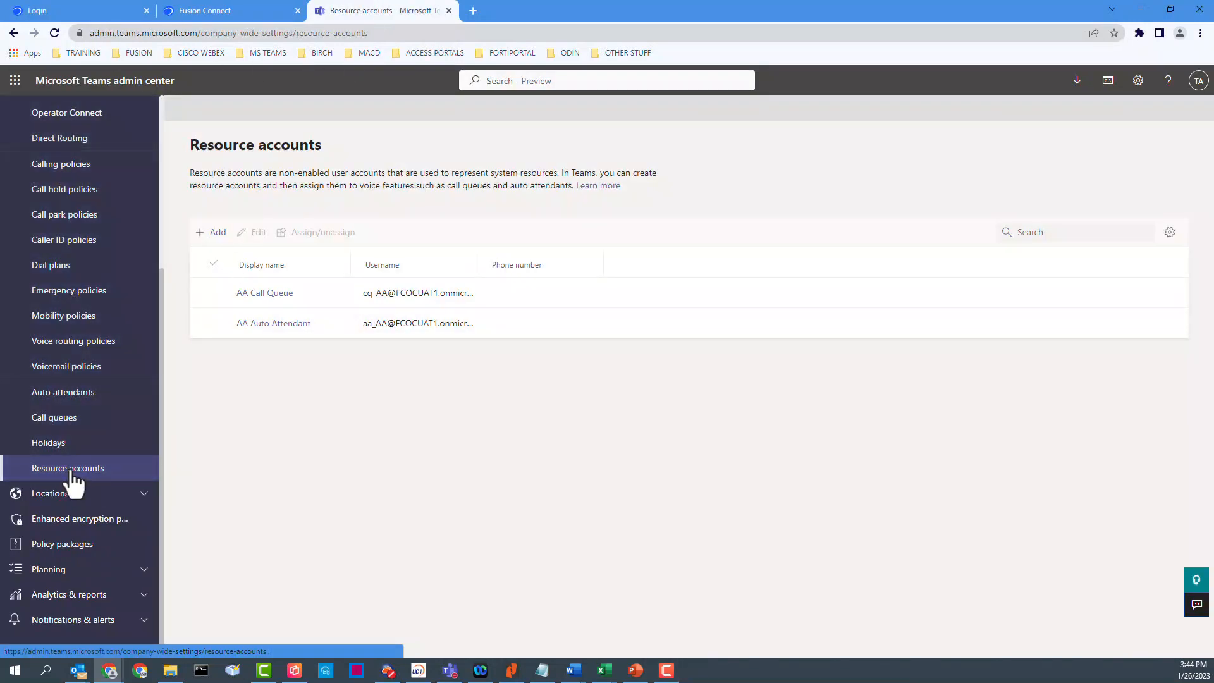
- Review the AA Call Queue and AA Auto Attendant entries among the resource accounts in the Microsoft Teams admin center
left_click(292, 319)
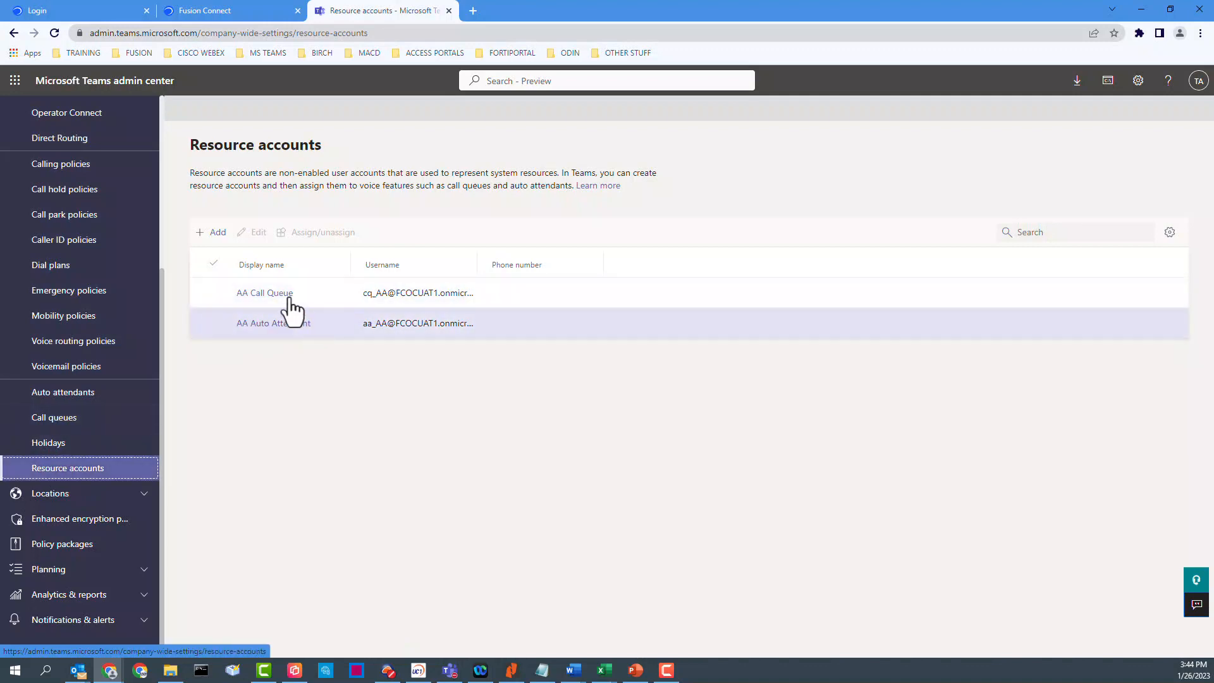
left_click(239, 297)
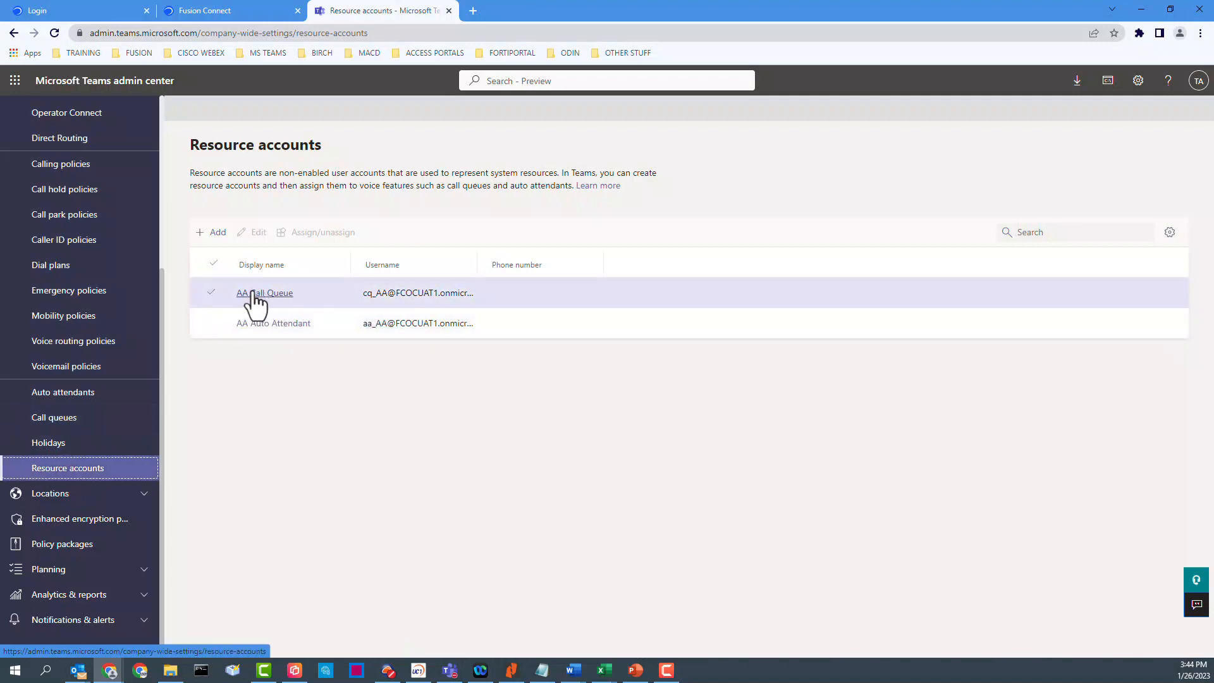
left_click(247, 323)
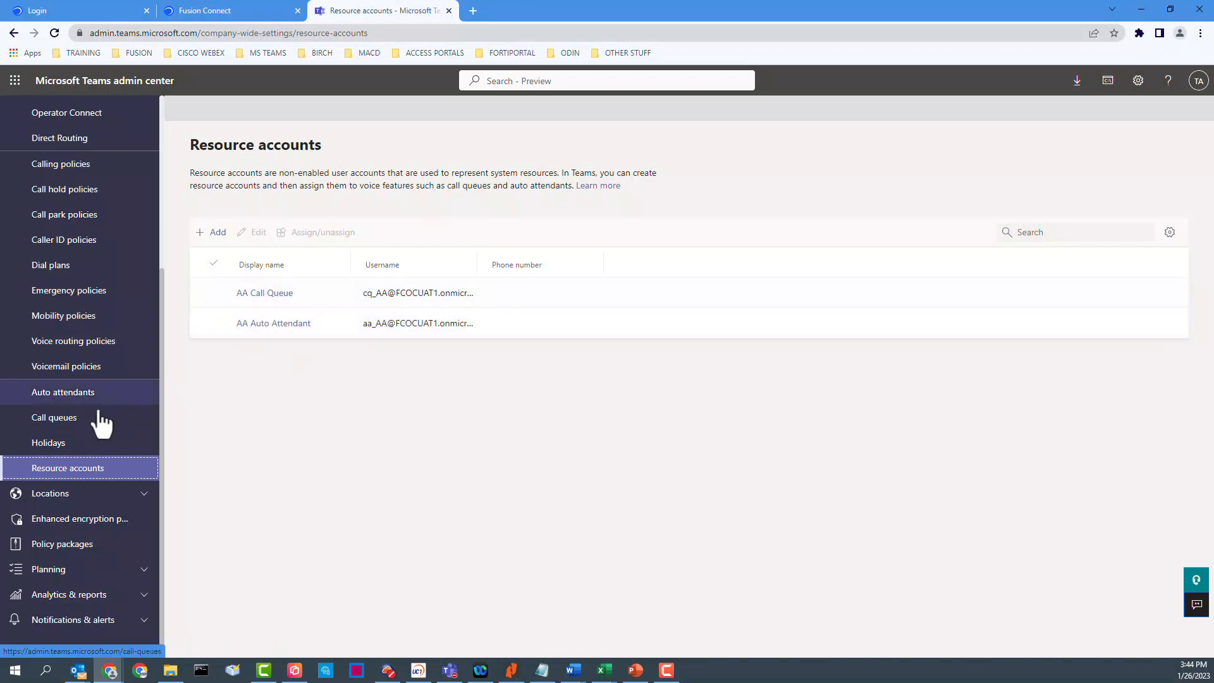
- Open the AA Call Queue for editing from the Teams call queues list
left_click(64, 420)
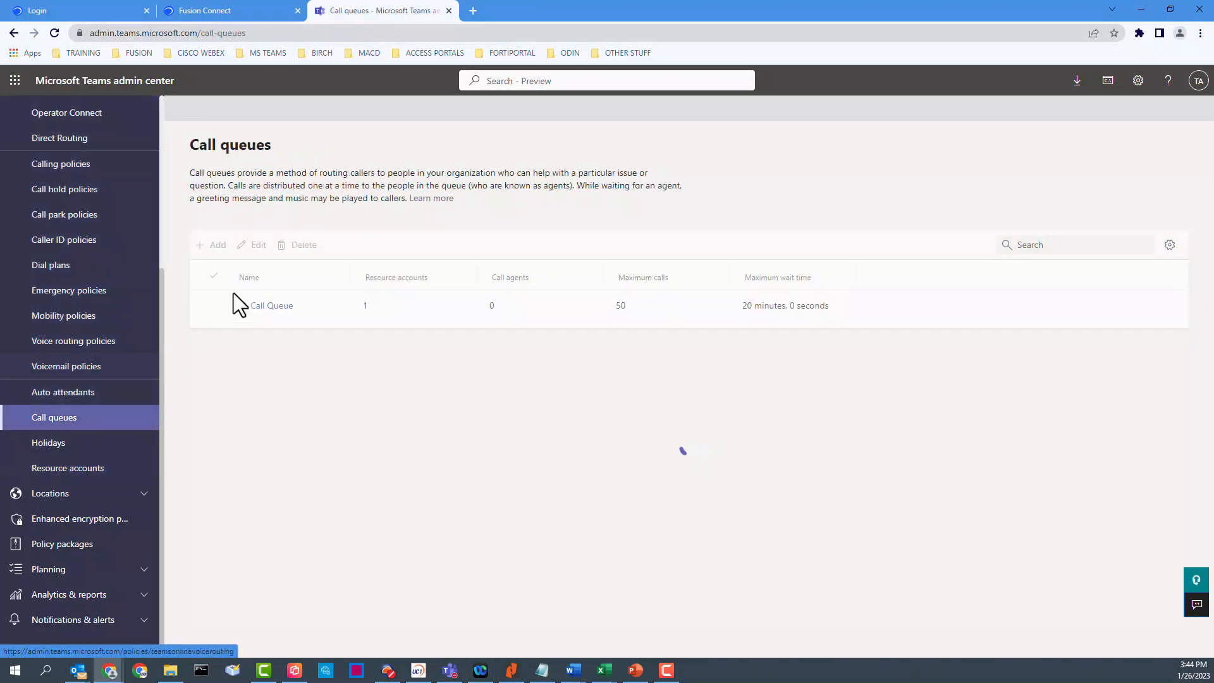
left_click(263, 316)
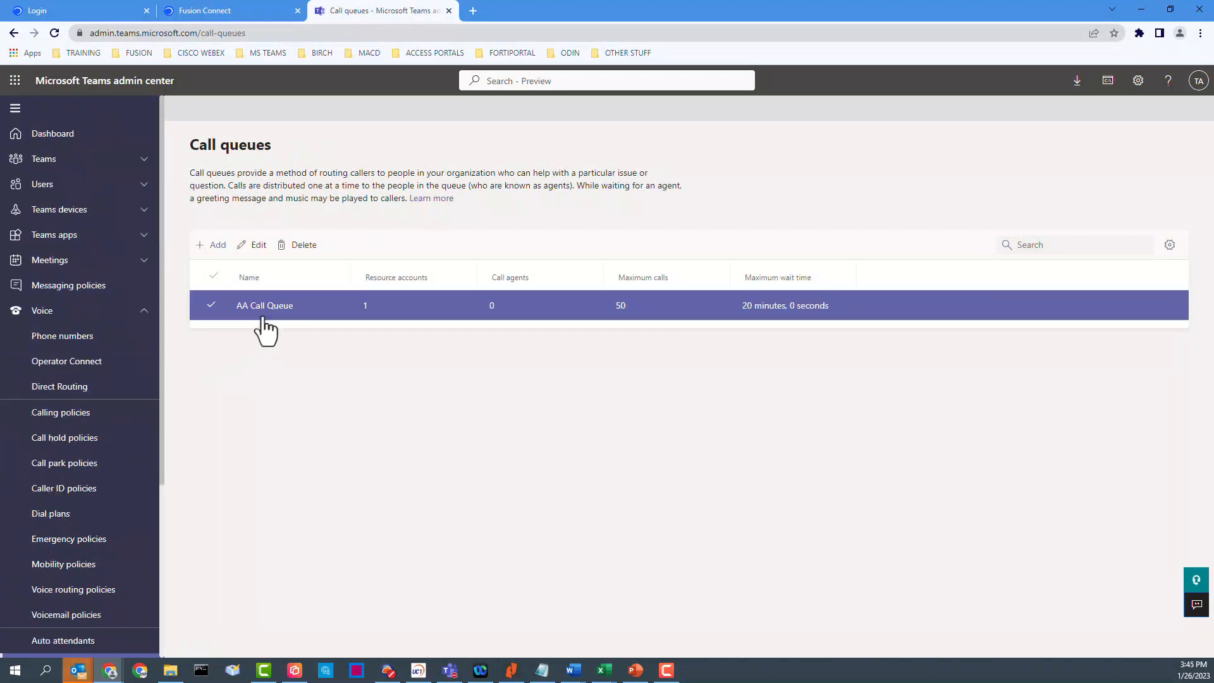
left_click(261, 310)
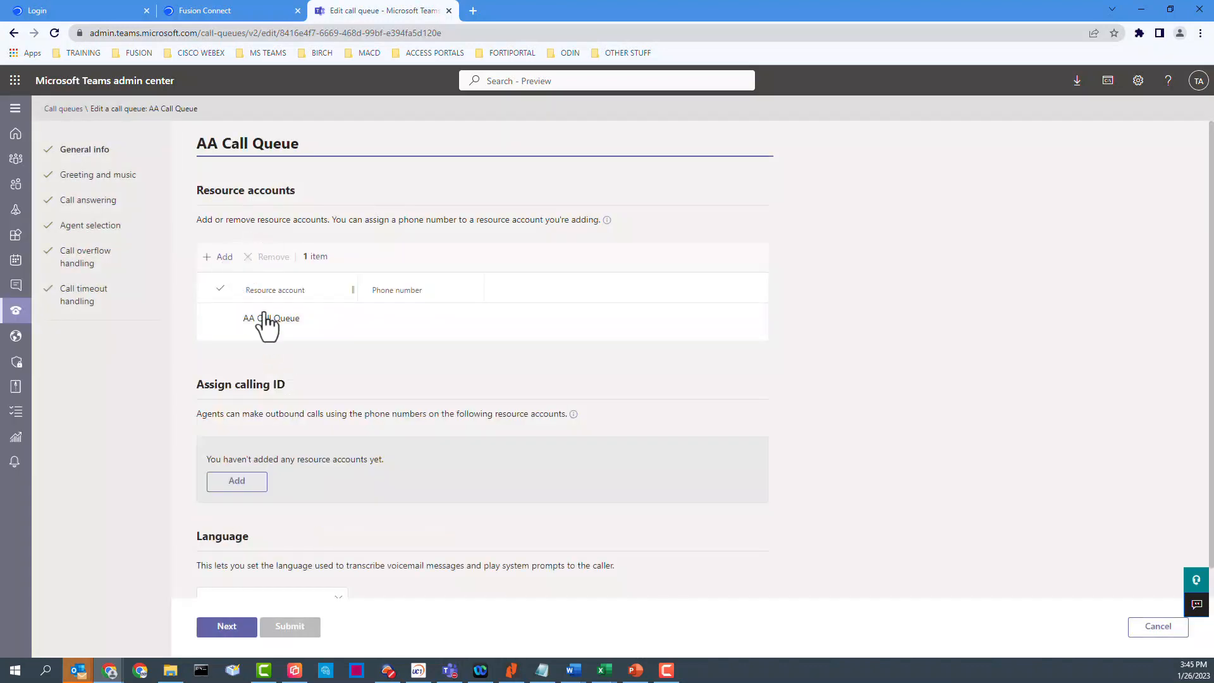
- Set the AA Call Queue's language to English (United States)
scroll(246, 543, "down", 1)
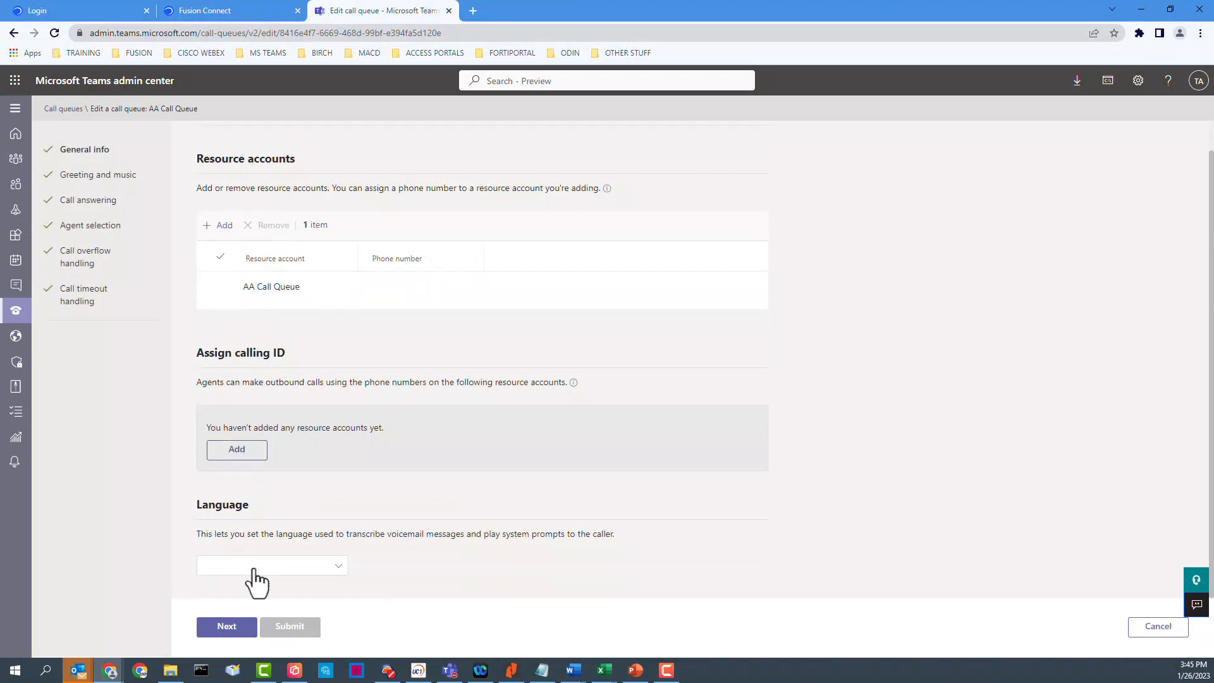
left_click(253, 569)
scroll(256, 500, "down", 5)
left_click(250, 476)
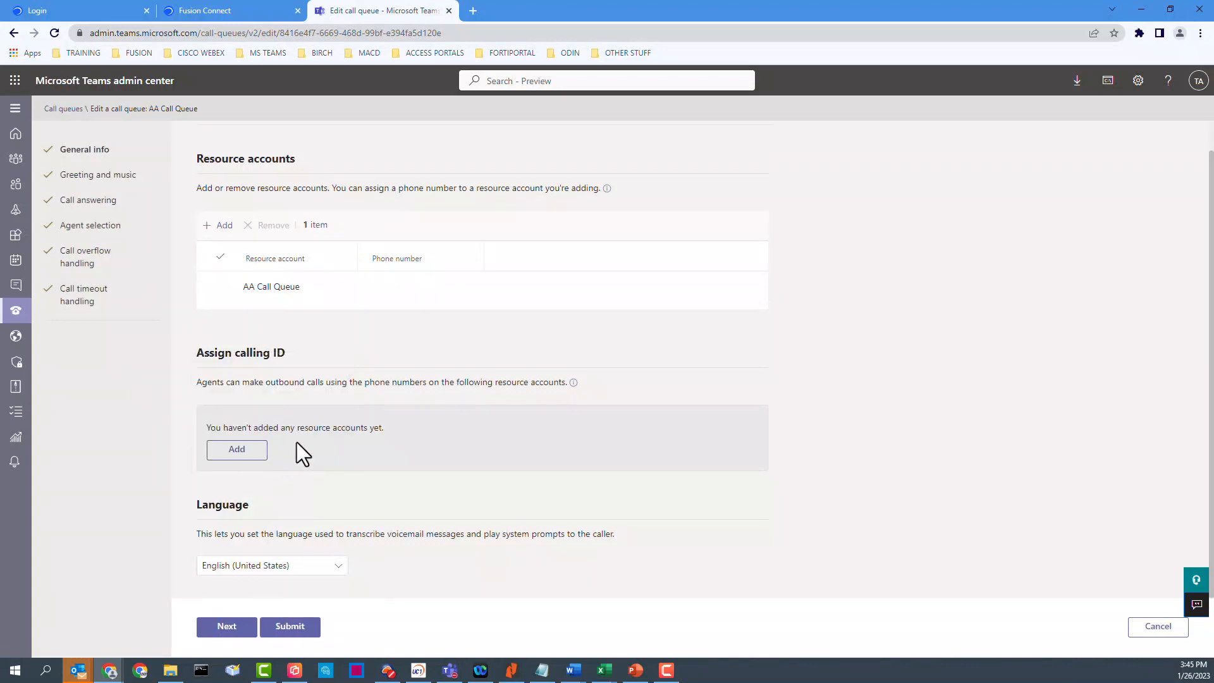
- Examine the queue's greeting and music-on-hold options, including audio file and greeting message, restoring No greeting and default music
left_click(229, 631)
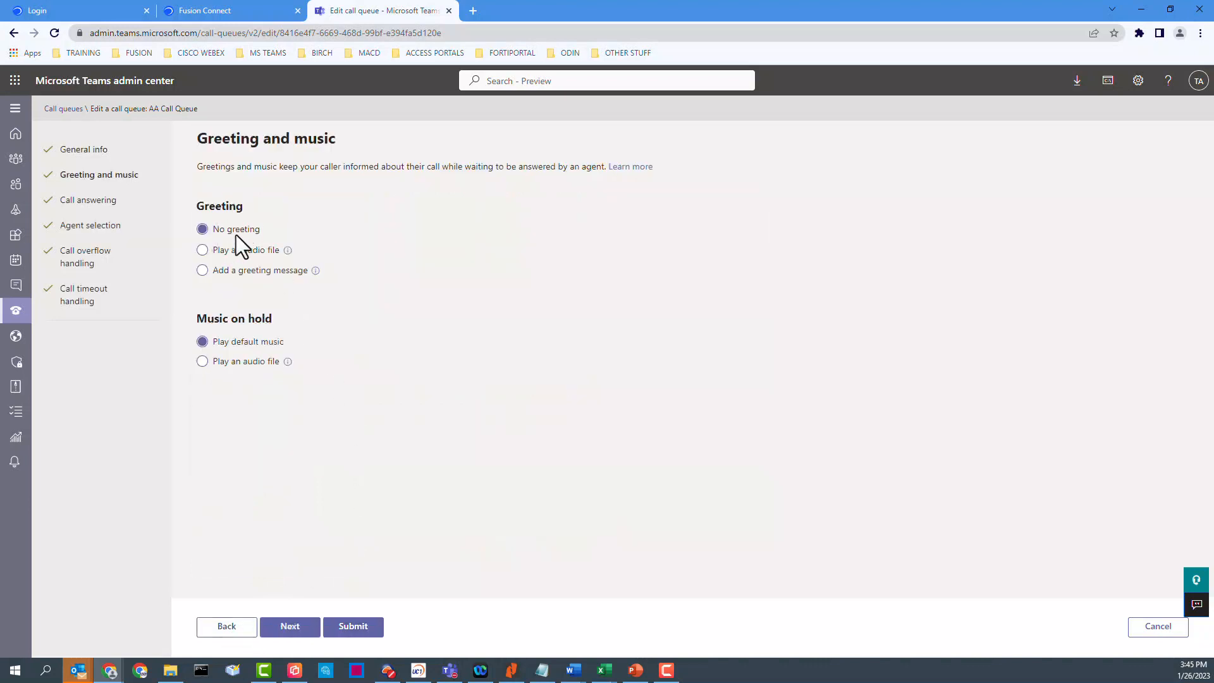
left_click(202, 251)
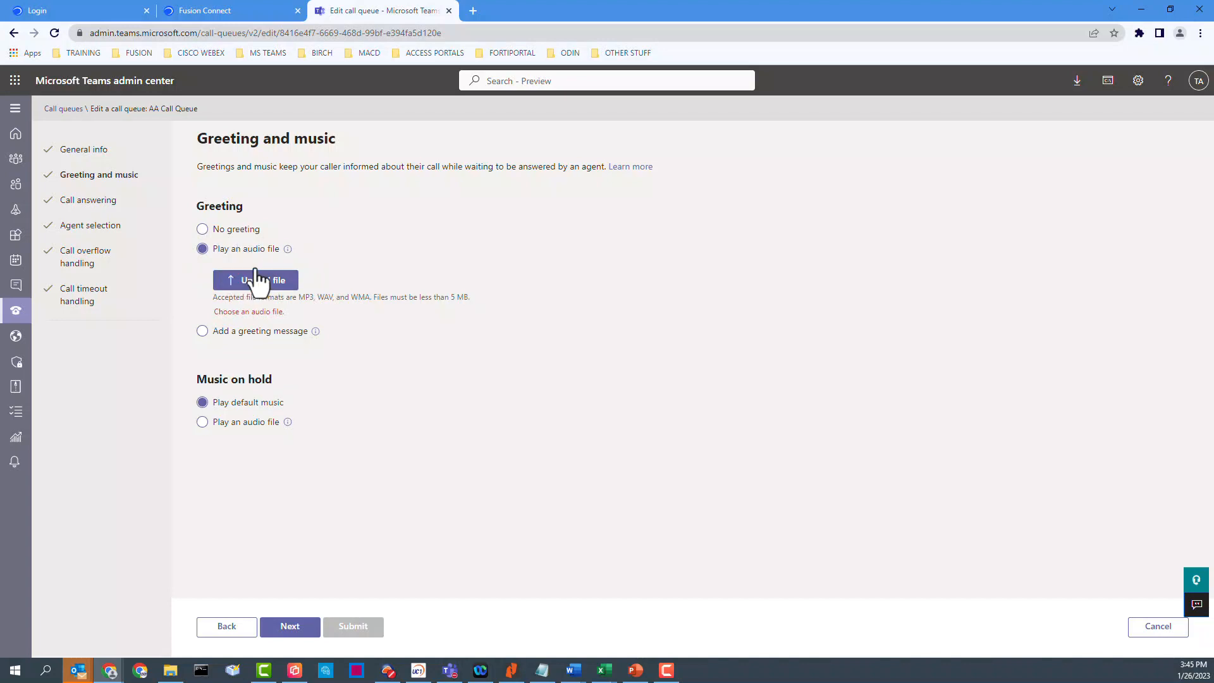
left_click(202, 331)
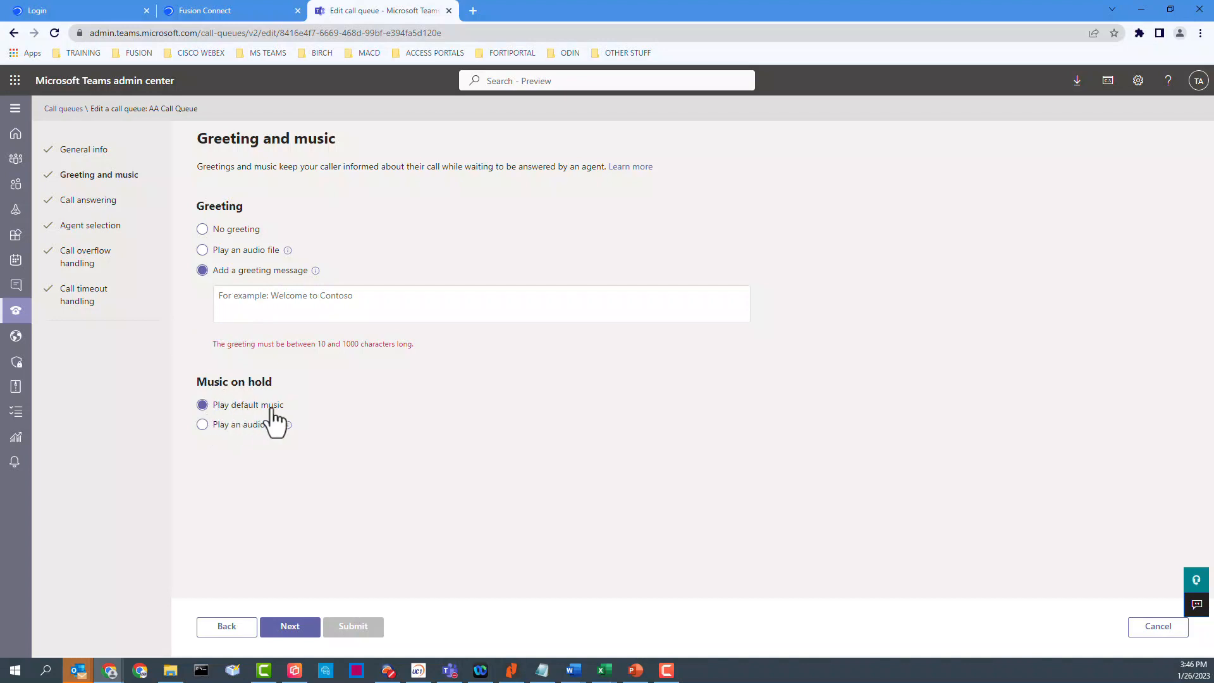
left_click(202, 424)
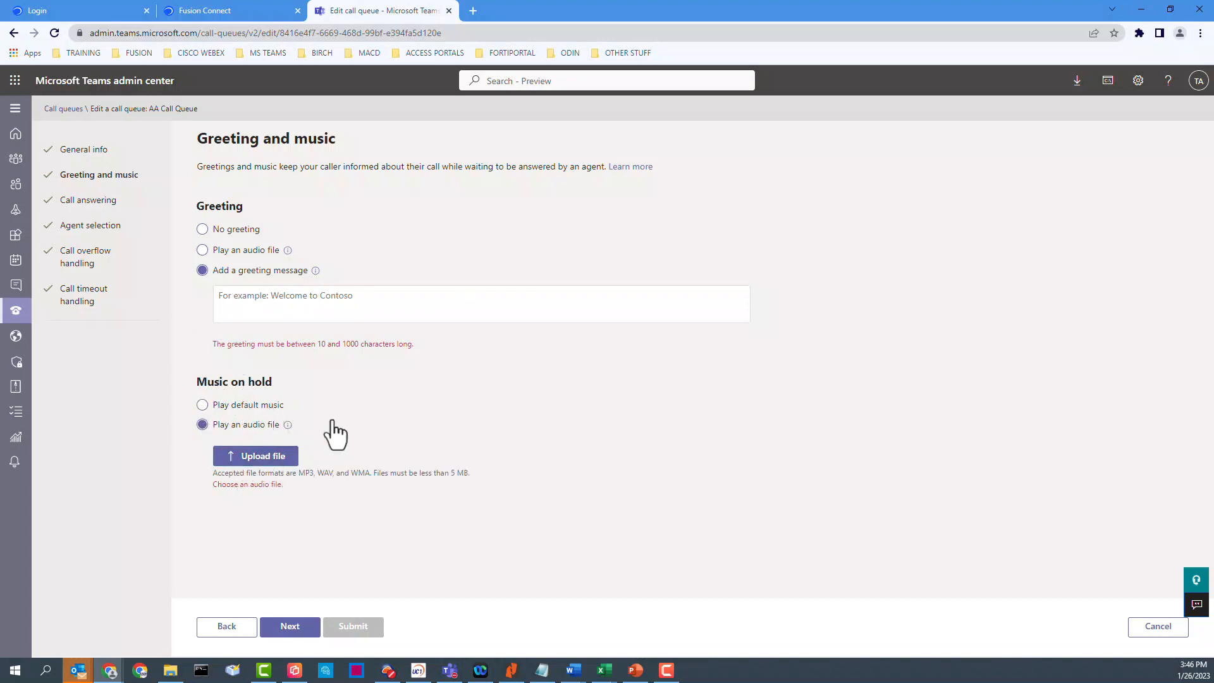
left_click(203, 404)
left_click(207, 229)
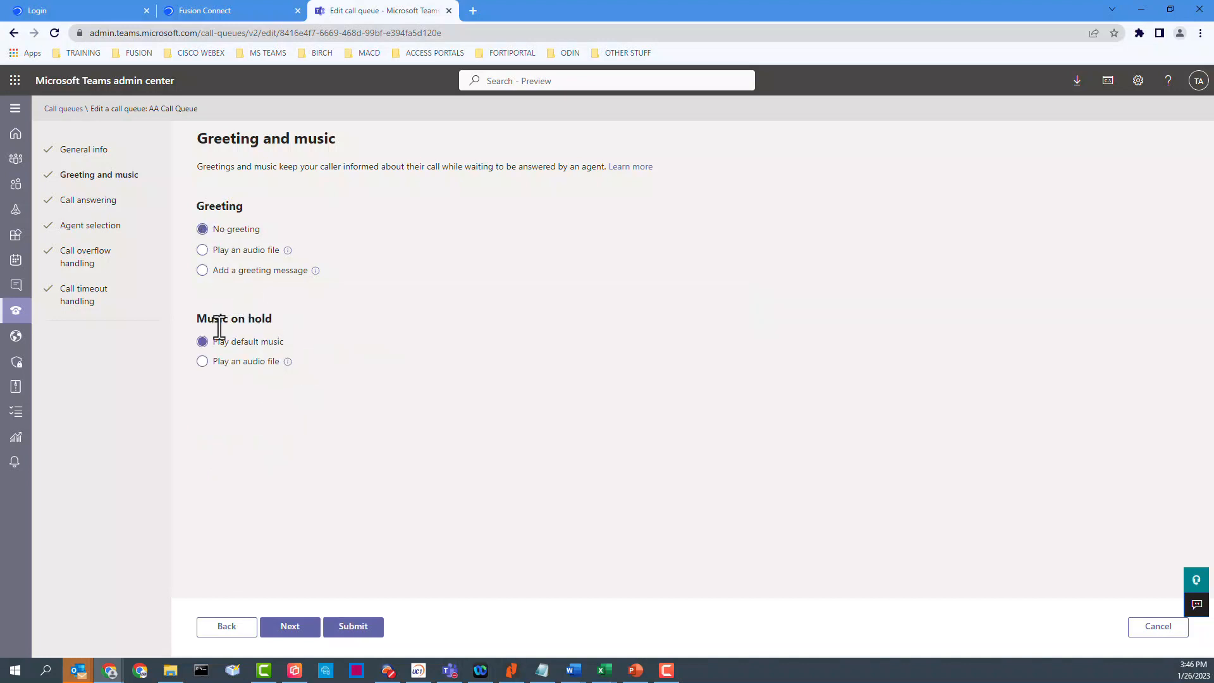
left_click(290, 627)
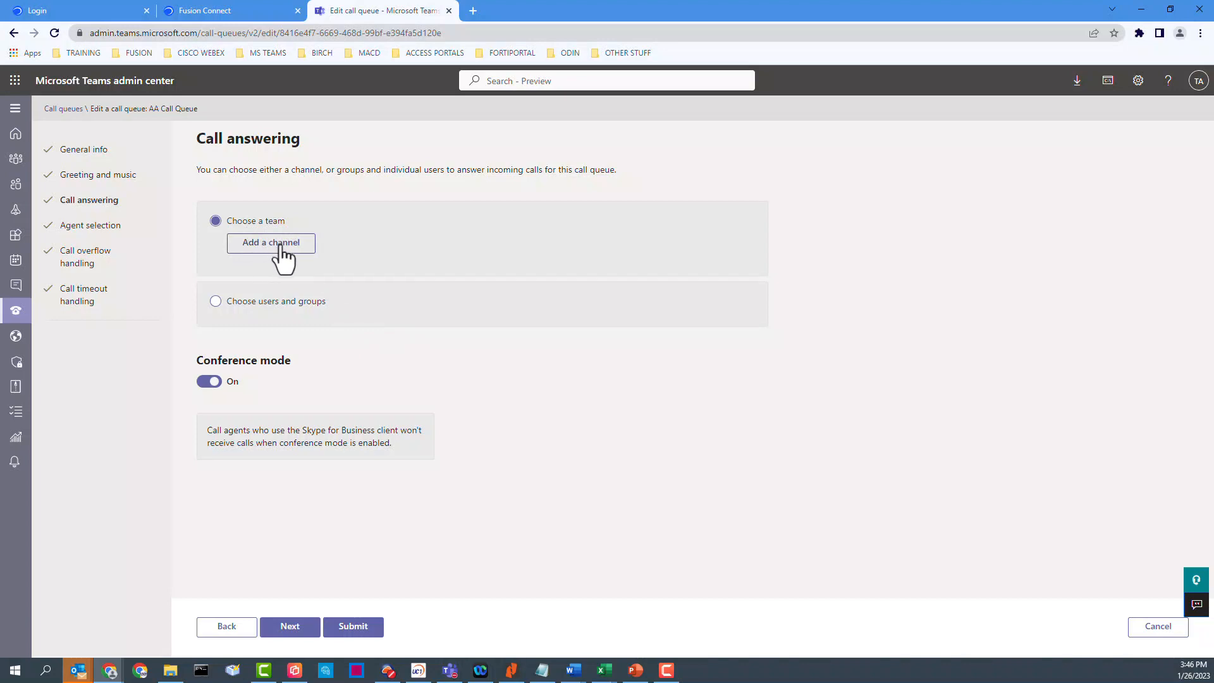
- Examine the team versus users and groups call answering choices, plus the agent opt-out and call agent alert time settings
left_click(216, 302)
left_click(215, 220)
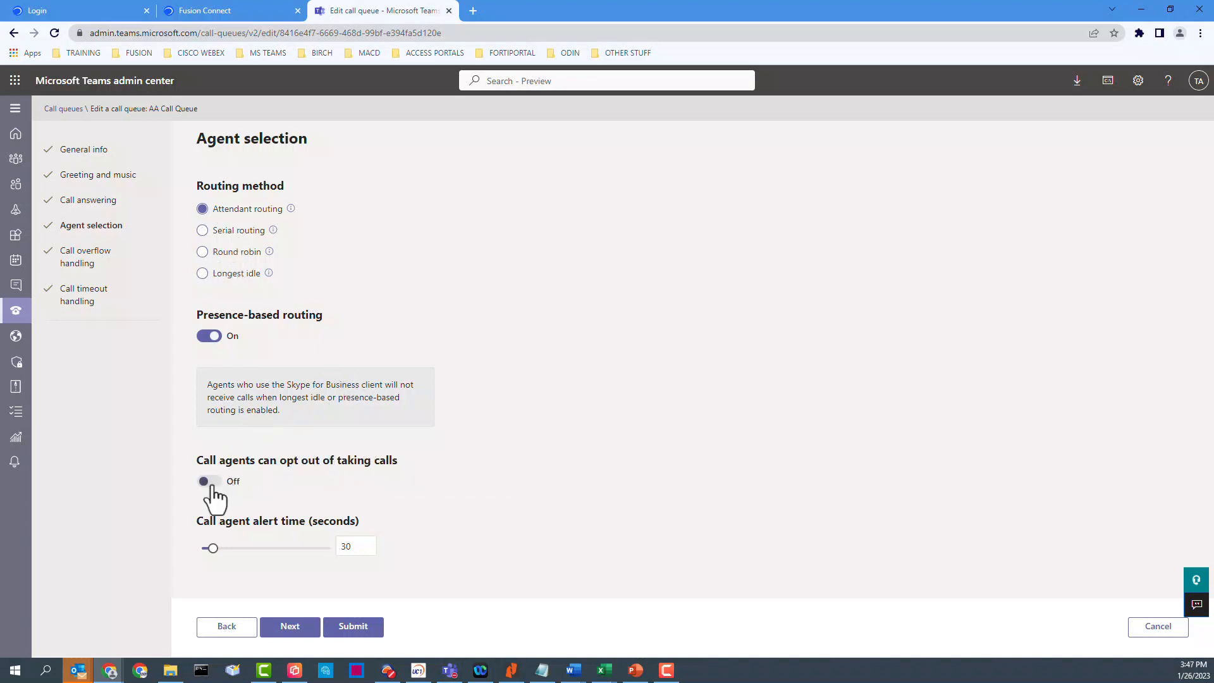
left_click_drag(239, 460, 315, 461)
left_click(305, 481)
mouse_move(214, 549)
left_mouse_down()
mouse_move(252, 548)
mouse_move(226, 547)
left_mouse_up()
left_click(290, 626)
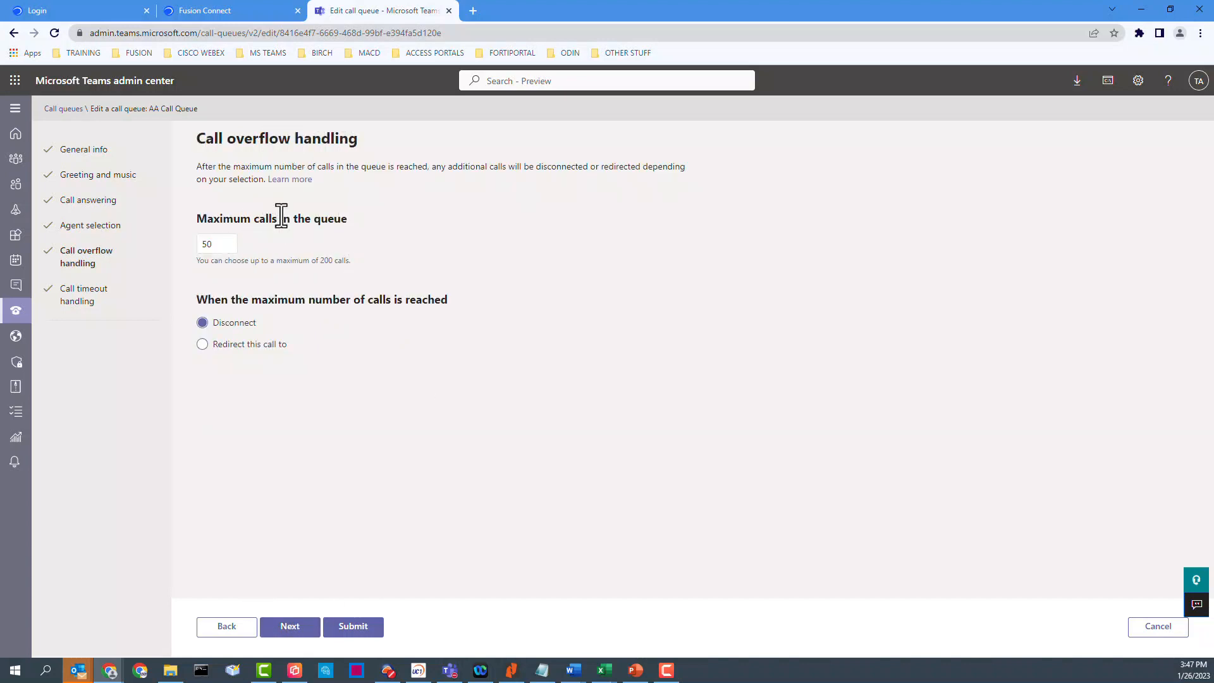
- Examine the maximum calls limit and the redirect option for call overflow, and proceed to the call timeout handling settings
left_click_drag(226, 247, 202, 248)
double_click(340, 256)
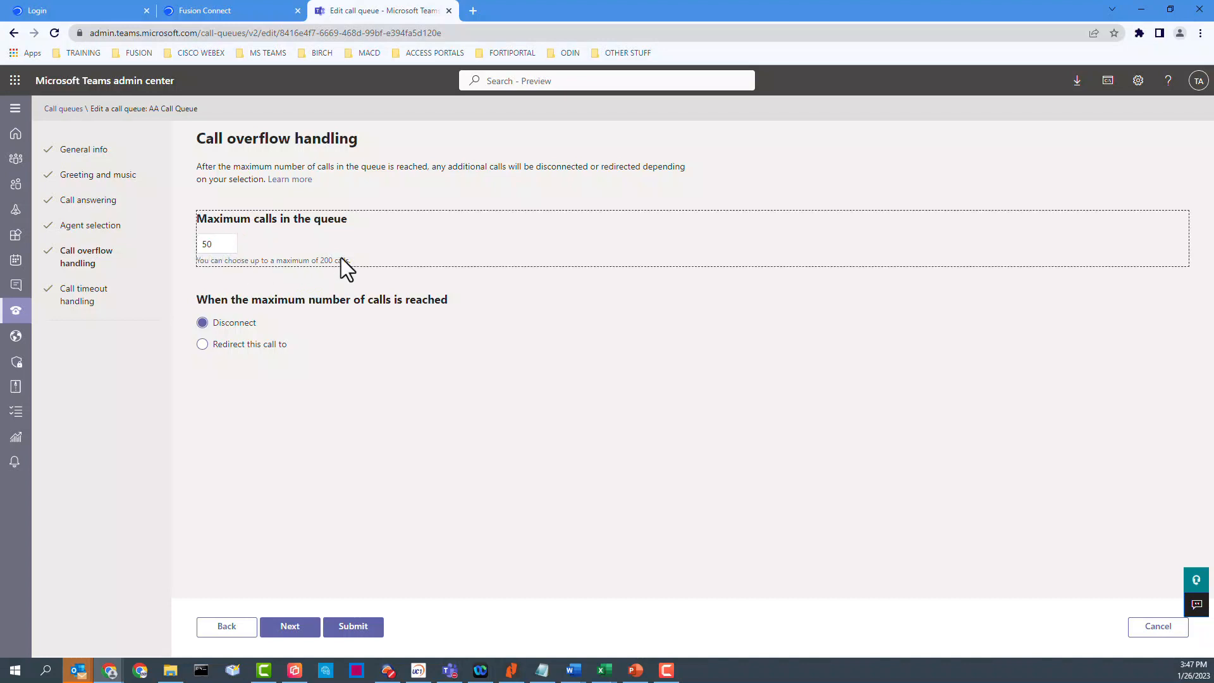
left_click(335, 275)
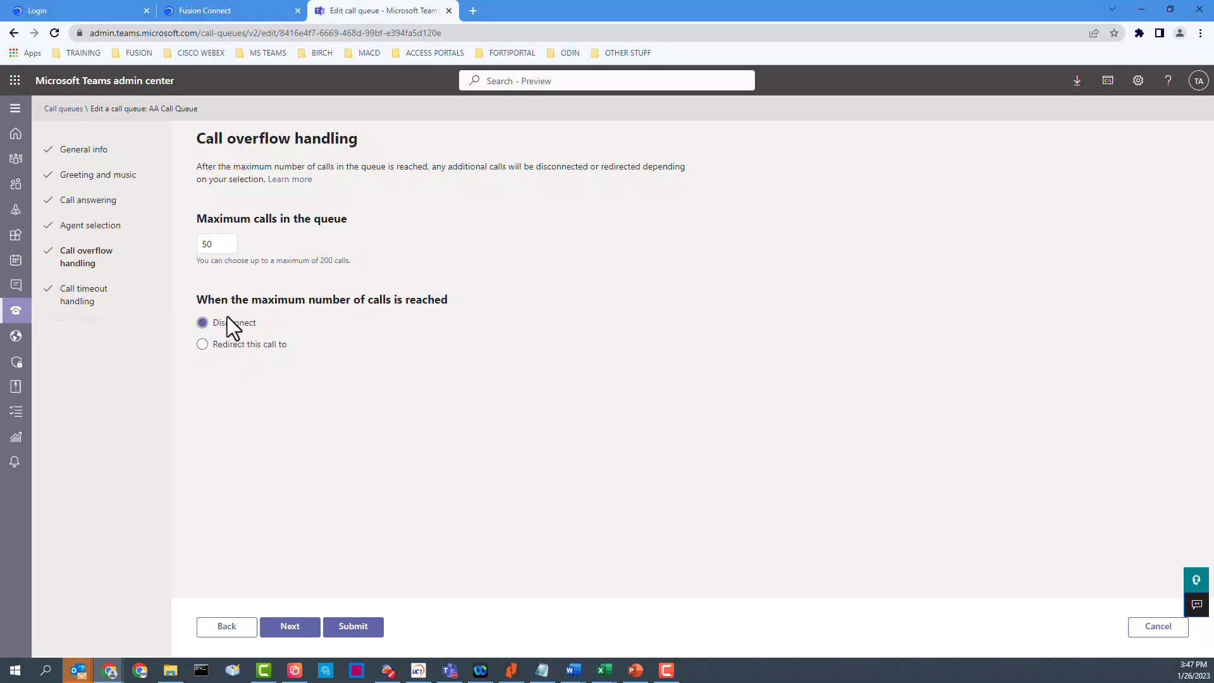
left_click(202, 344)
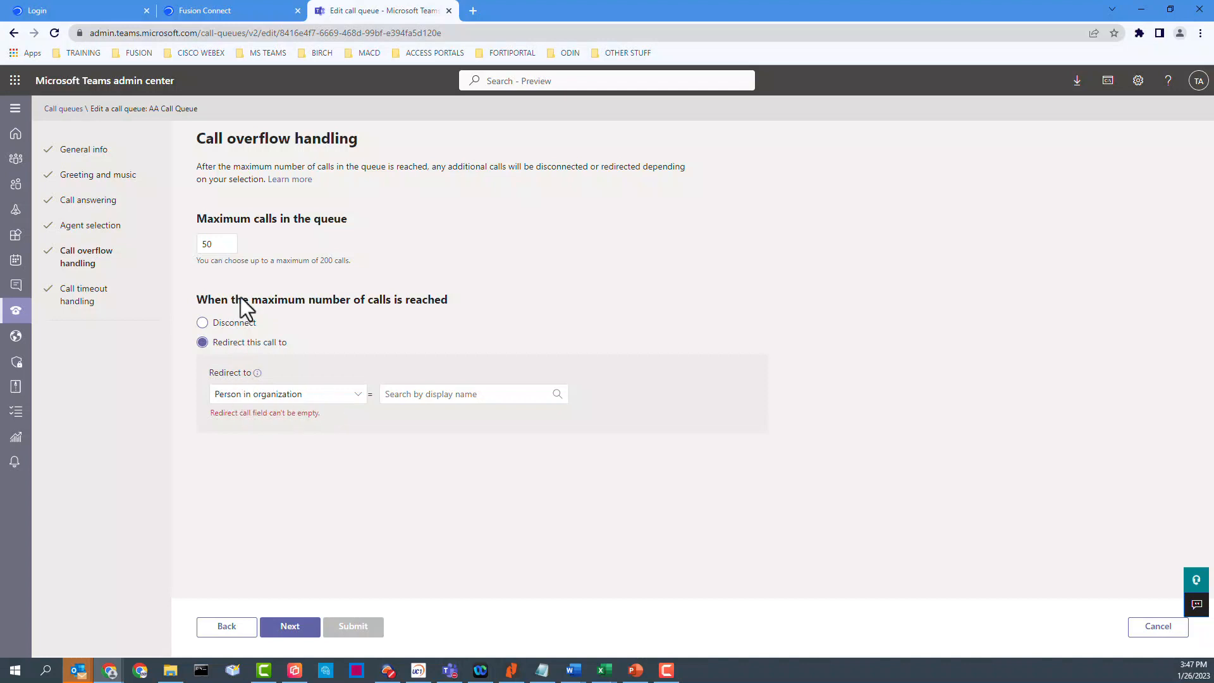
left_click(282, 626)
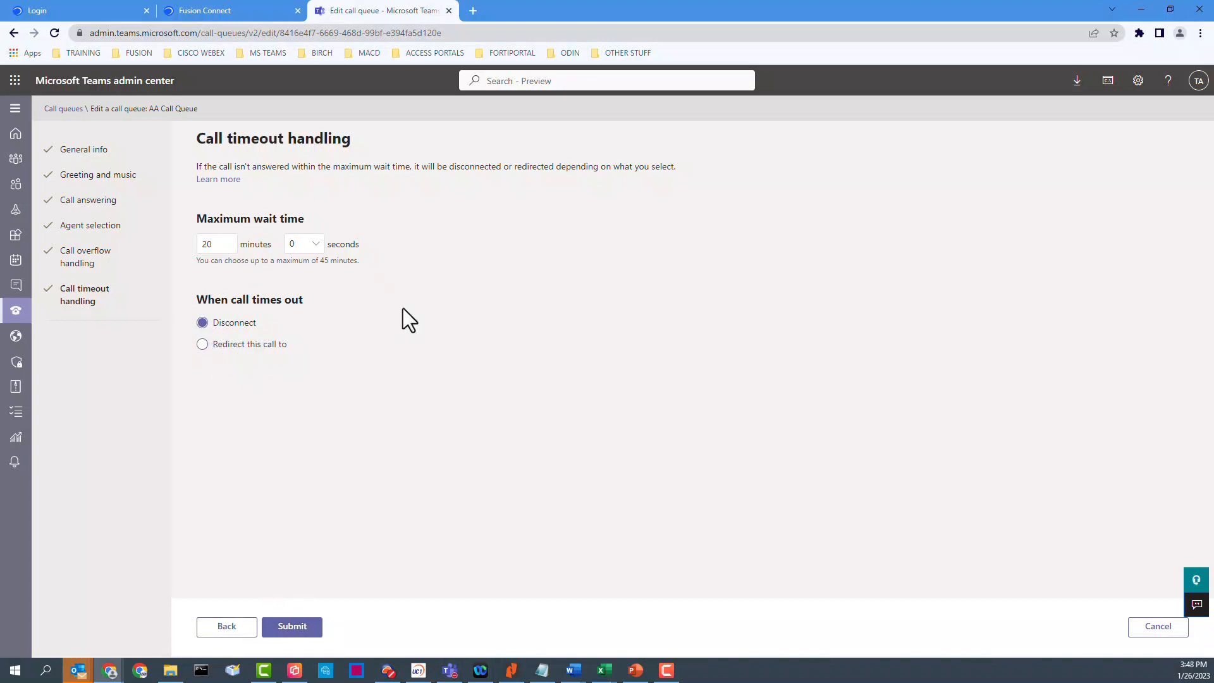
- Switch to the Fusion Connect portal and sync the users on the Resource Accounts page
key("ctrl+shift+Tab")
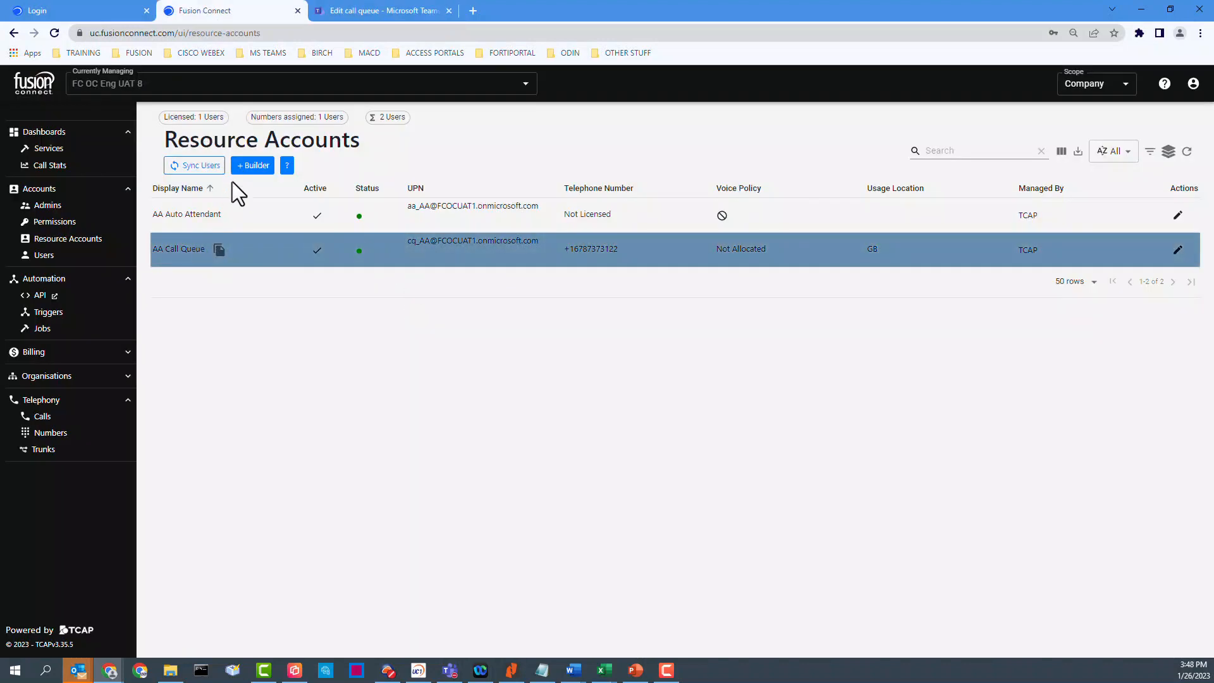
left_click(195, 167)
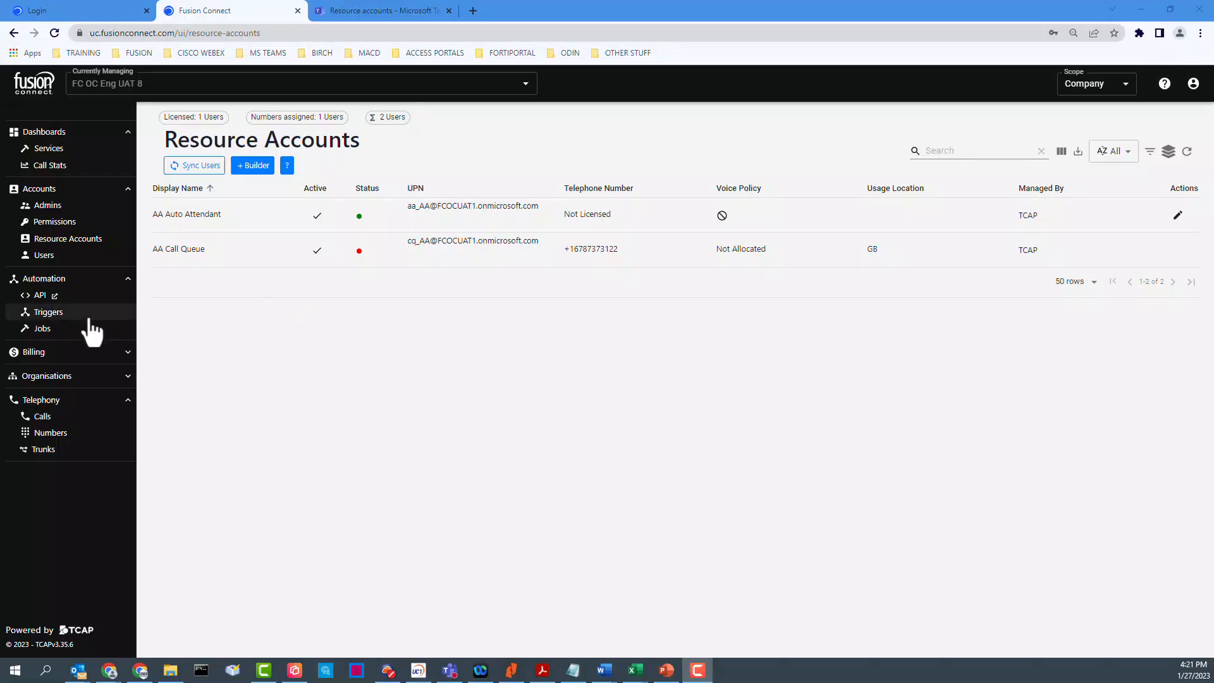
- Start a new automation trigger named "All Users" with the description "This is for all Operator Connect user changes"
left_click(48, 318)
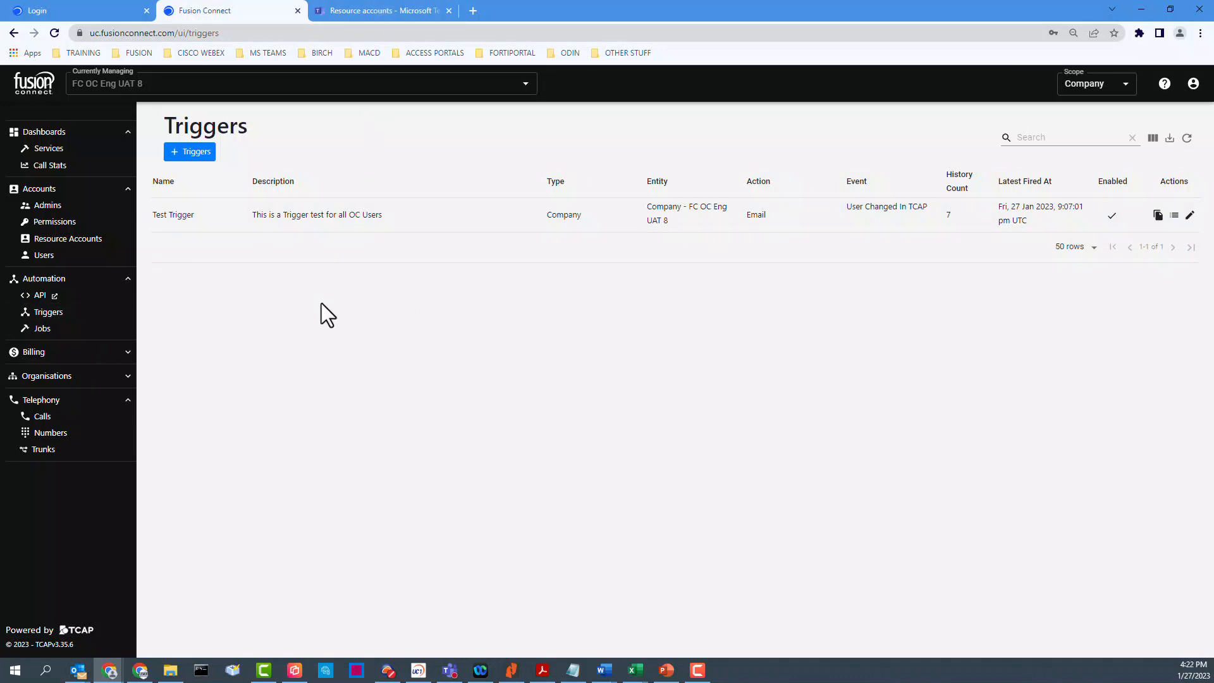
left_click(195, 155)
left_click(289, 182)
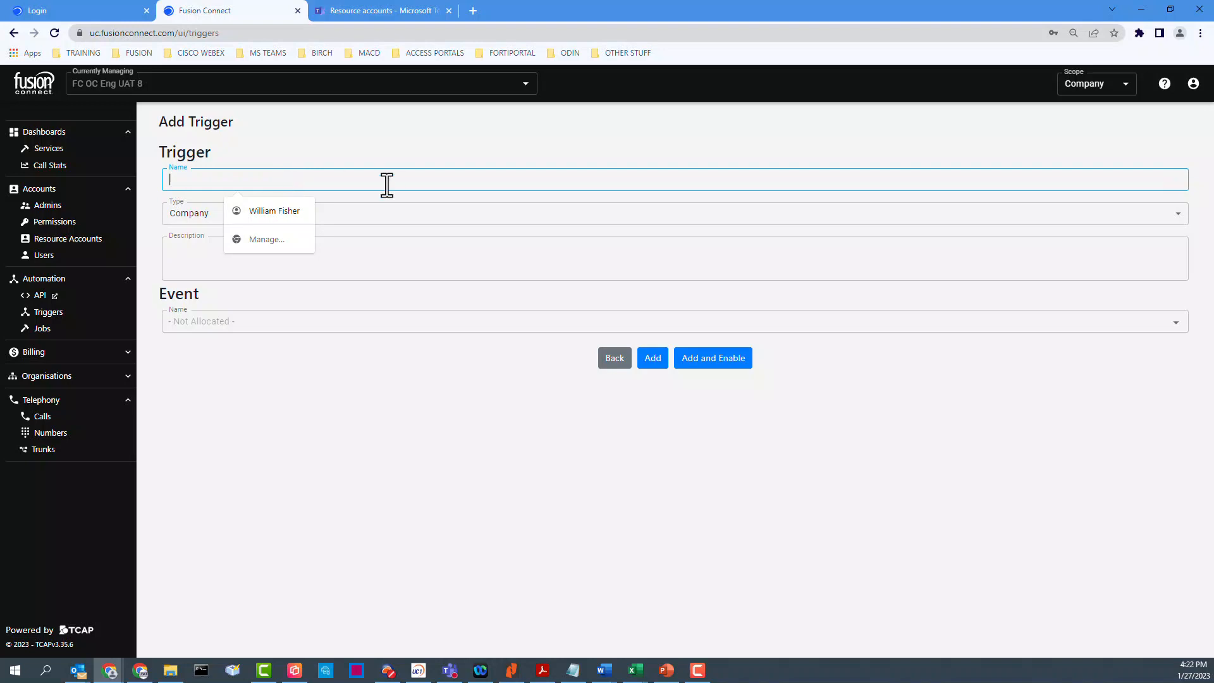
type("All Users")
key("alt+Tab")
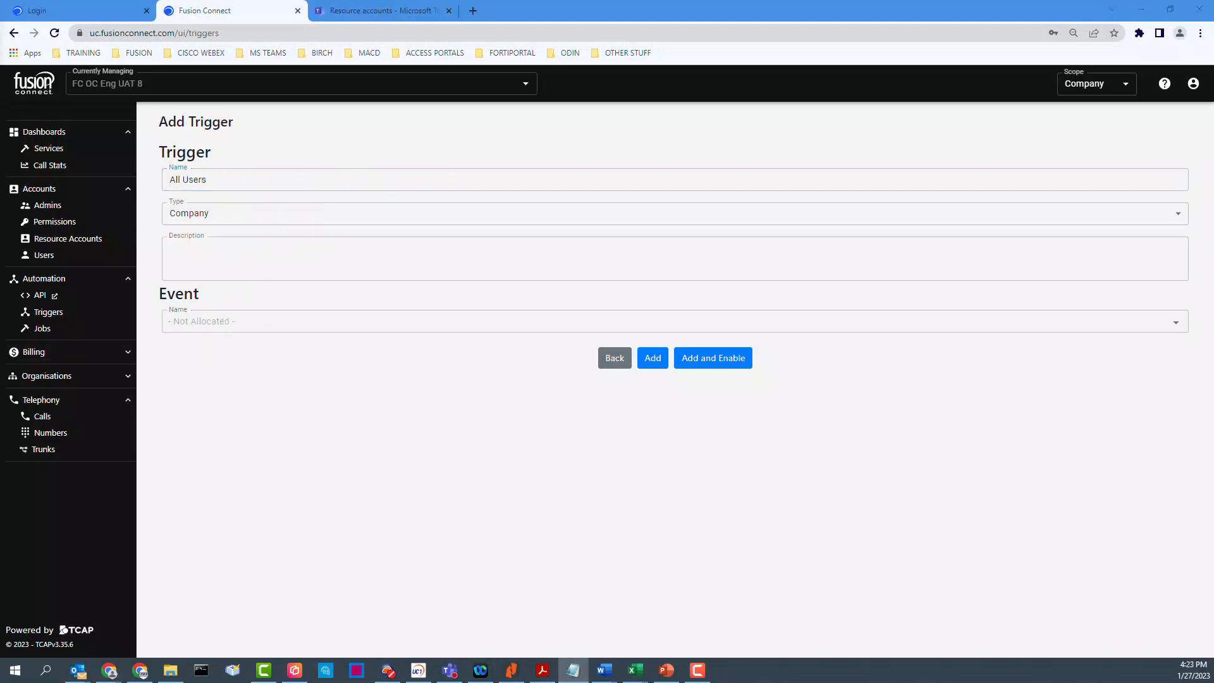
left_click(179, 273)
type("This is for all Operator Connect user changes")
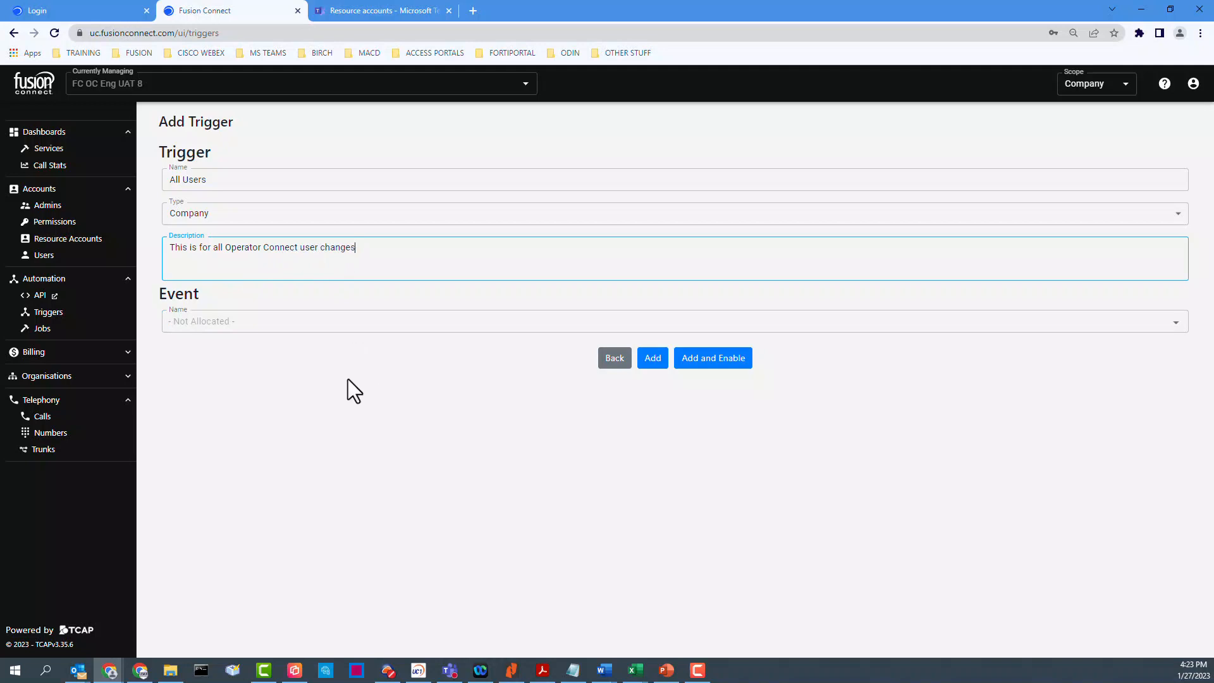
- Set the trigger's event to User Changed In TCAP and its action type to Email
left_click(239, 322)
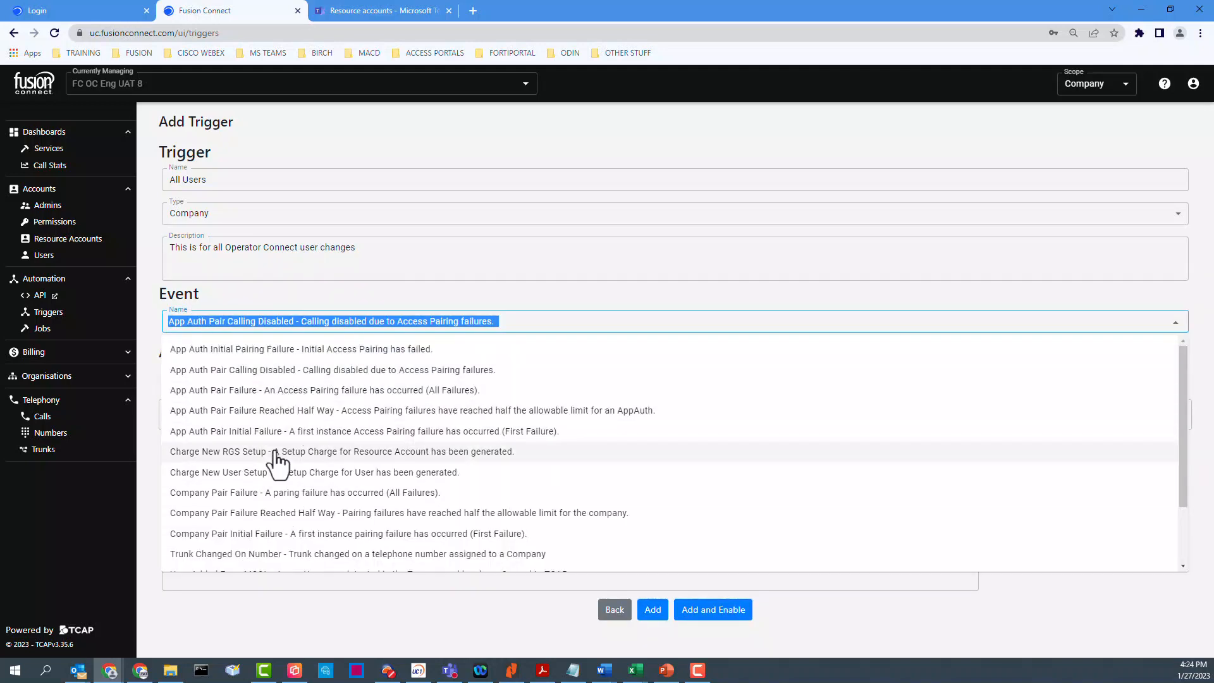
scroll(272, 449, "down", 2)
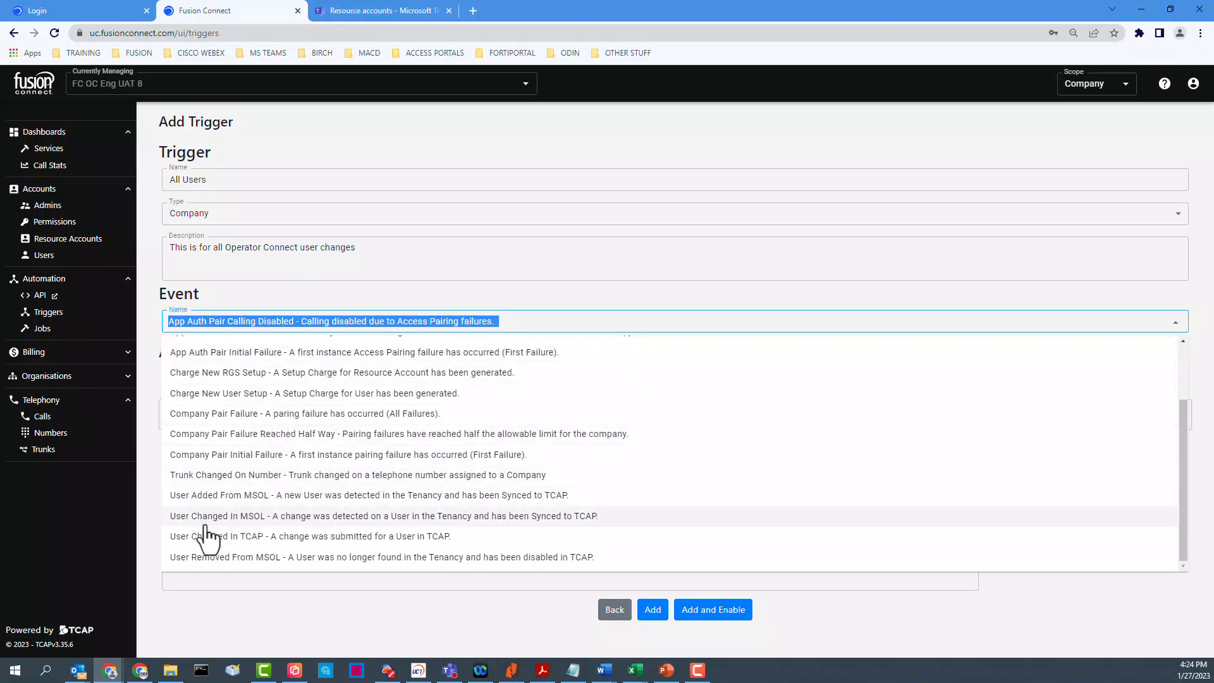
left_click(350, 538)
left_click(249, 383)
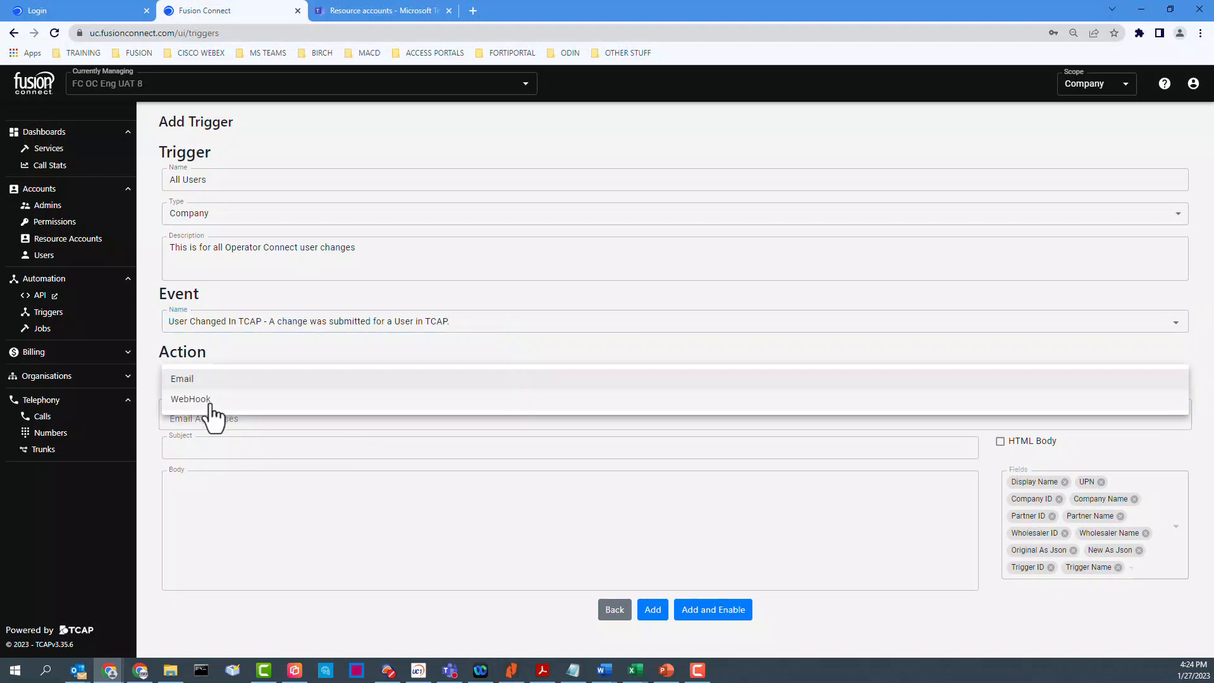
left_click(209, 379)
left_click(209, 391)
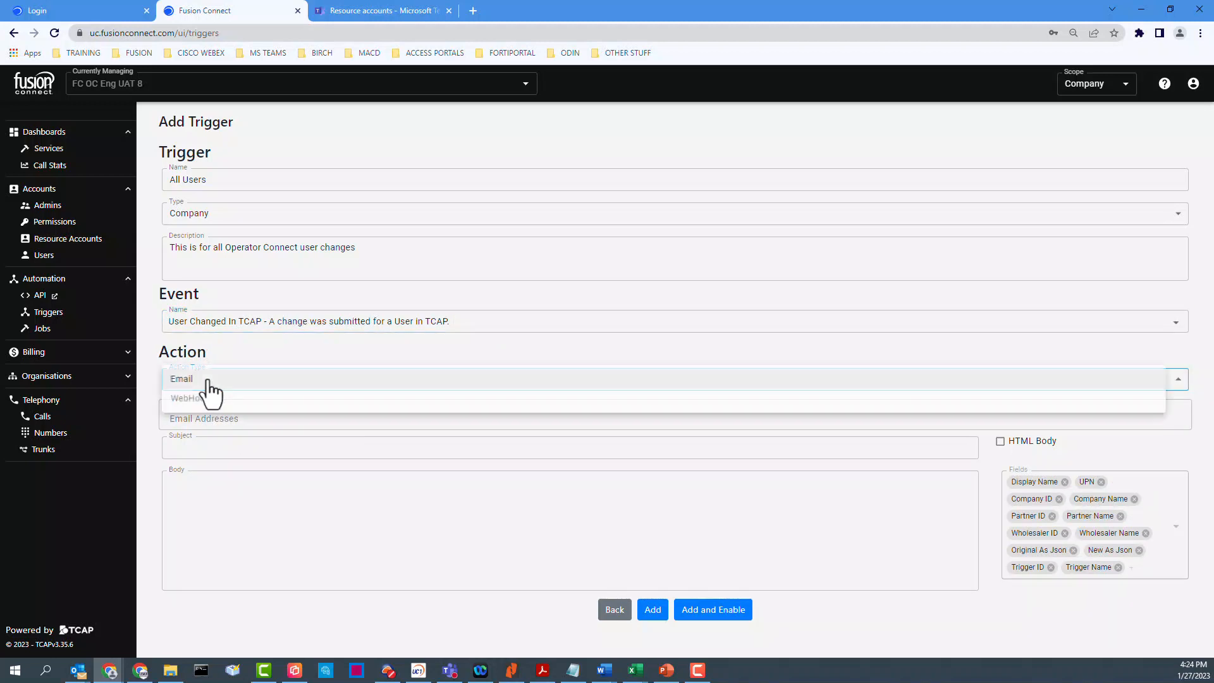
left_click(266, 379)
- Enter the two recipients' e-mail addresses for the trigger's email action
left_click(227, 425)
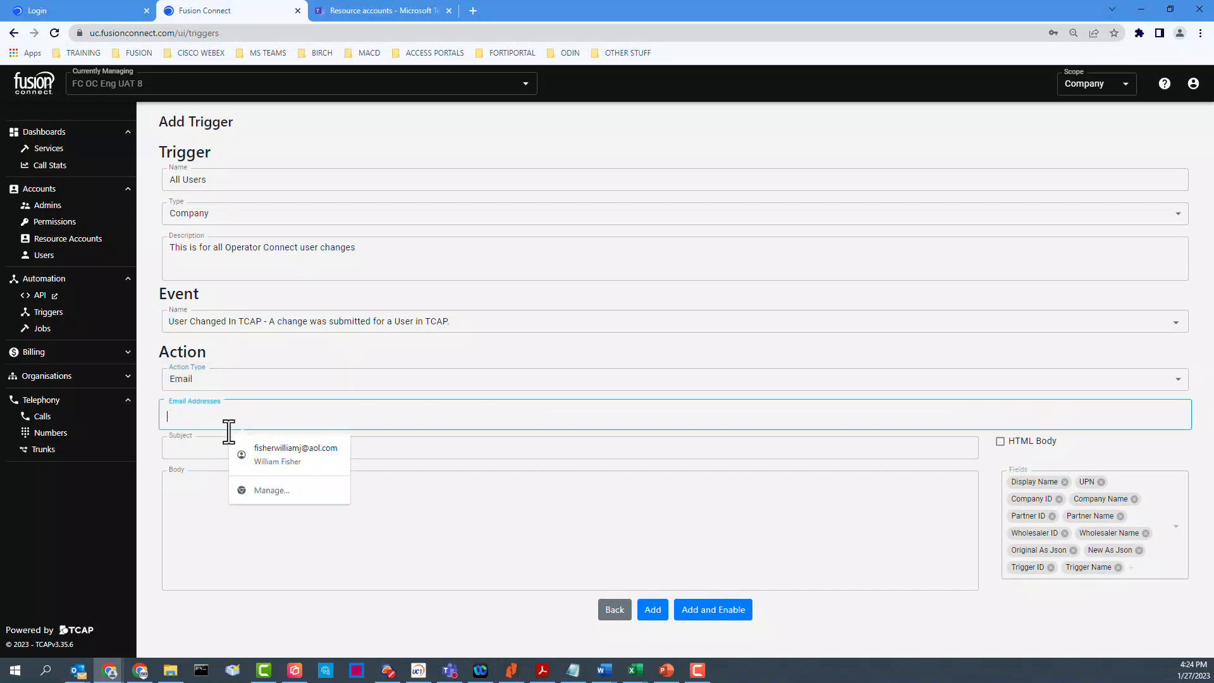
key("ctrl+v")
key("Return")
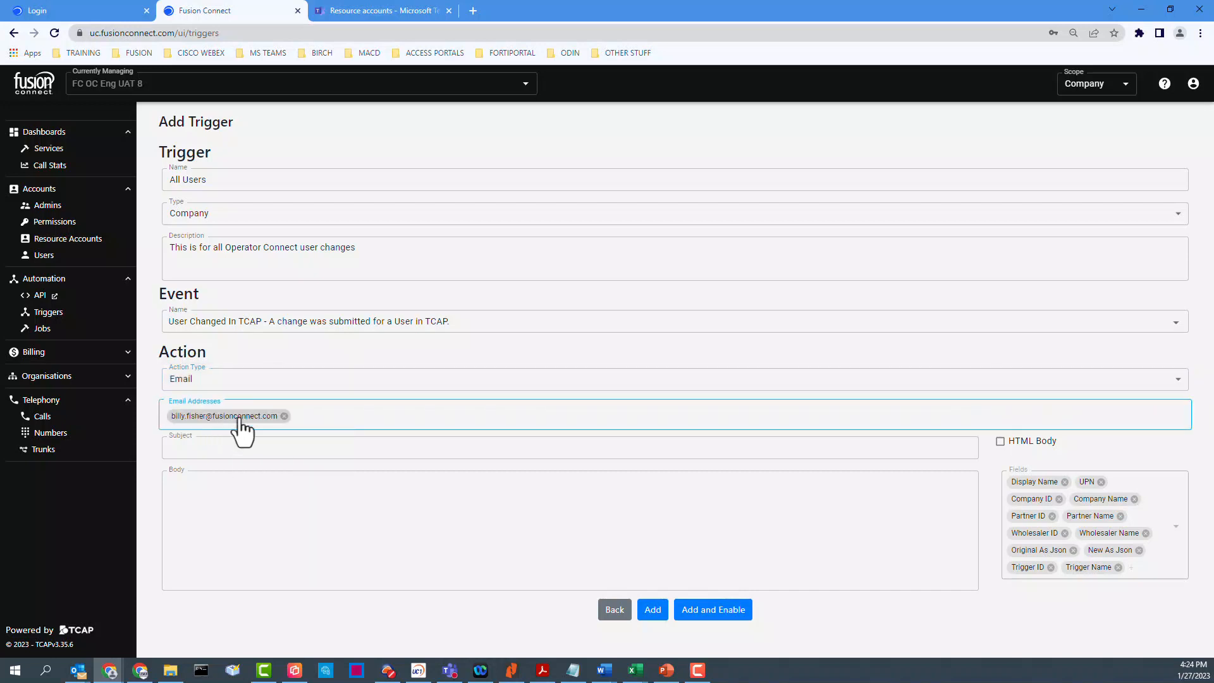
type("P")
left_click(389, 434)
- Set the trigger email's subject to "Fusion User Change"
left_click(422, 448)
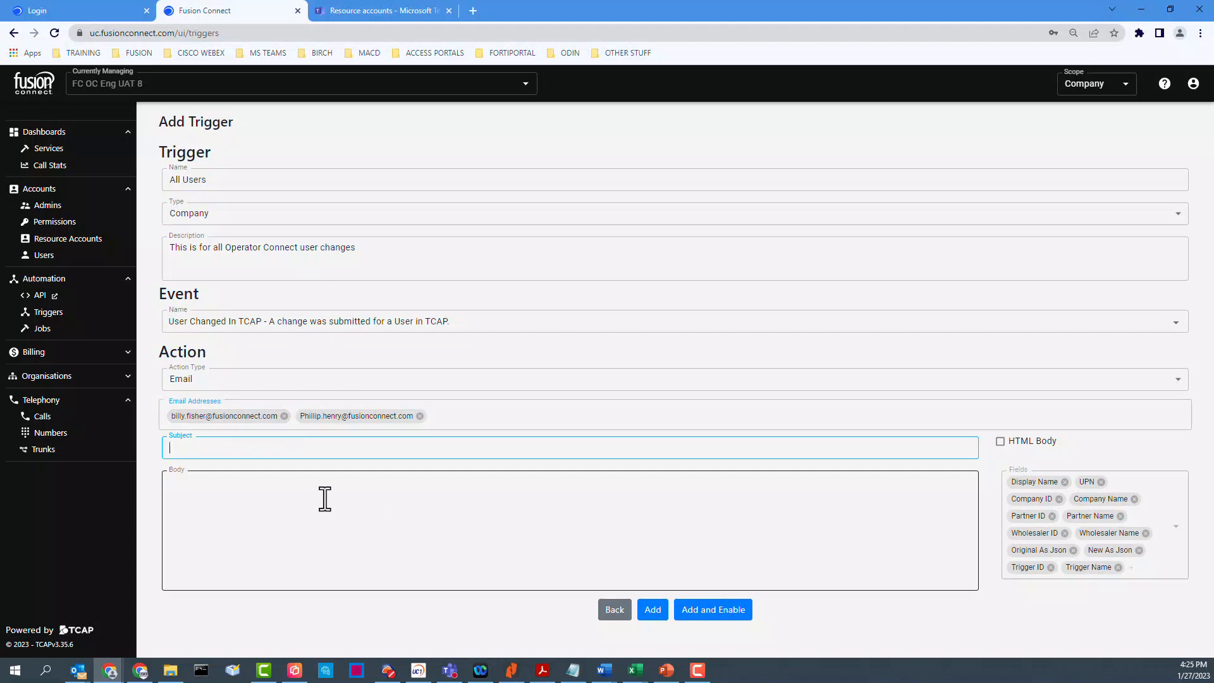
key("alt+Tab")
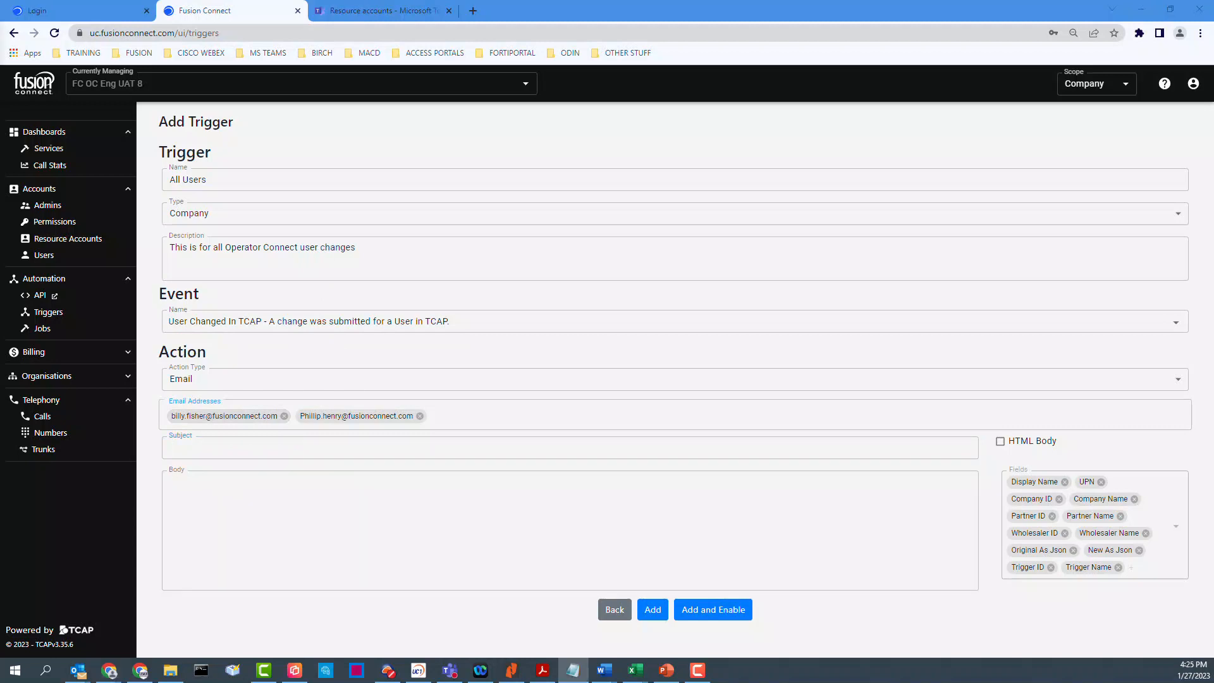
left_click(255, 457)
type("Fusion User Change")
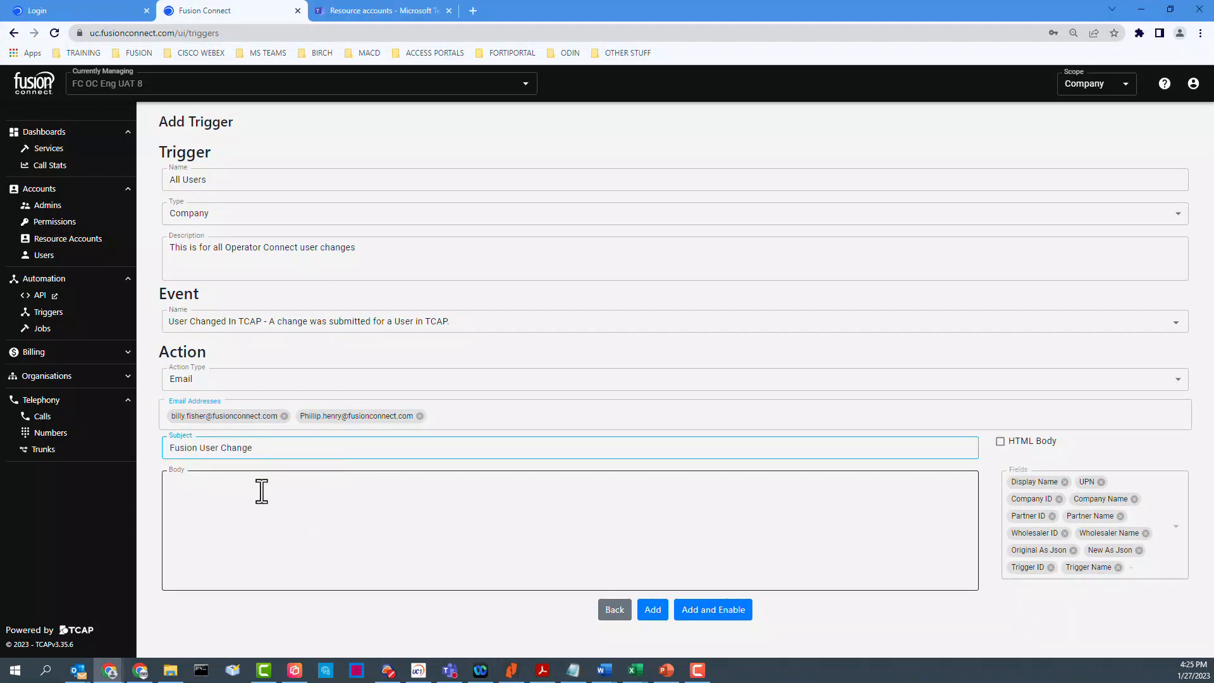
- Begin the email body with "This is a Tigger showing..." followed by the Display Name field
key("alt+Tab")
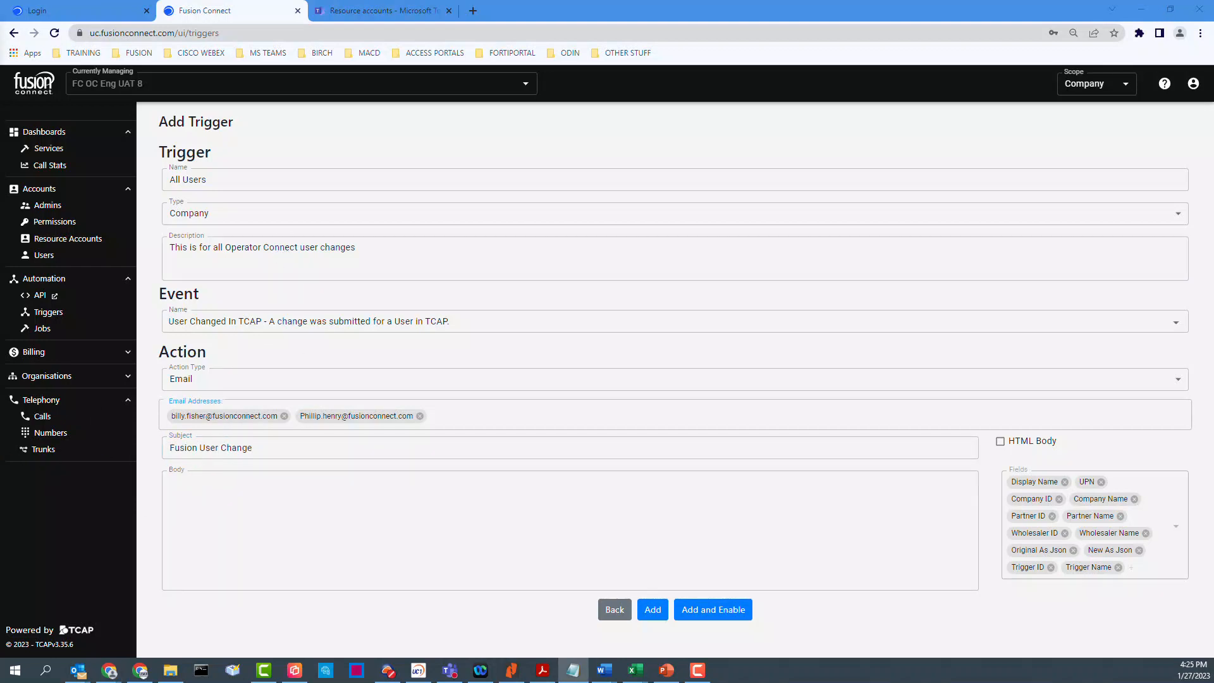
left_click(226, 493)
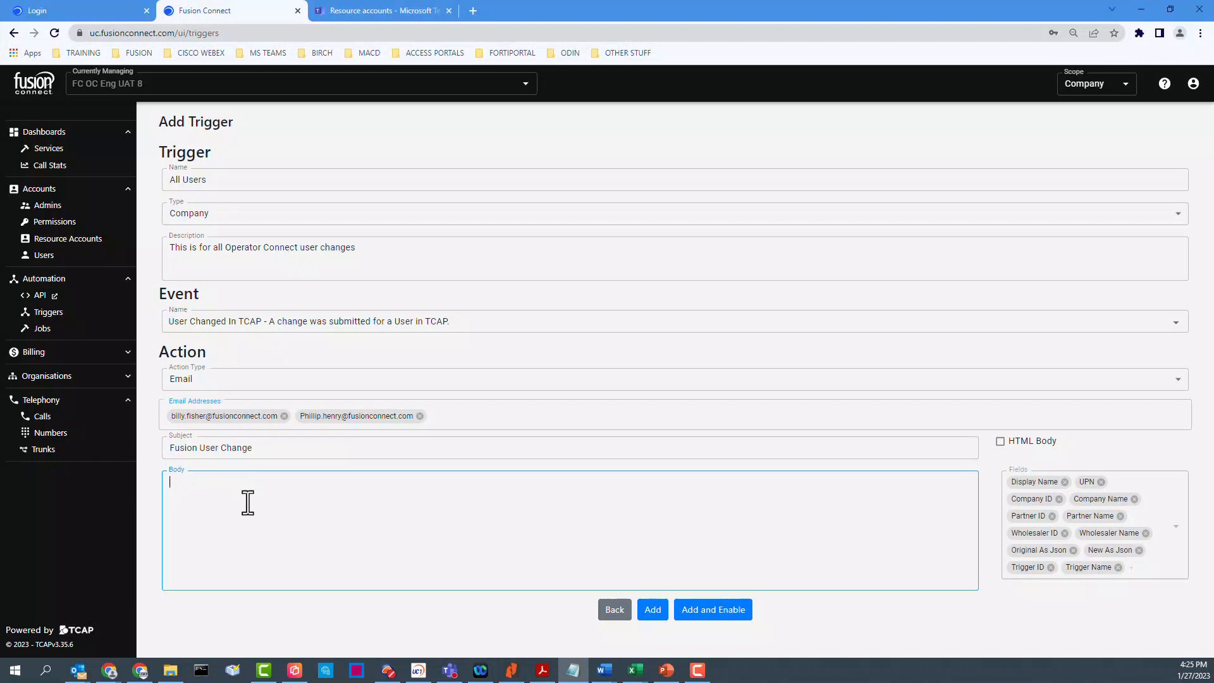
type("This is a Tigger showing....")
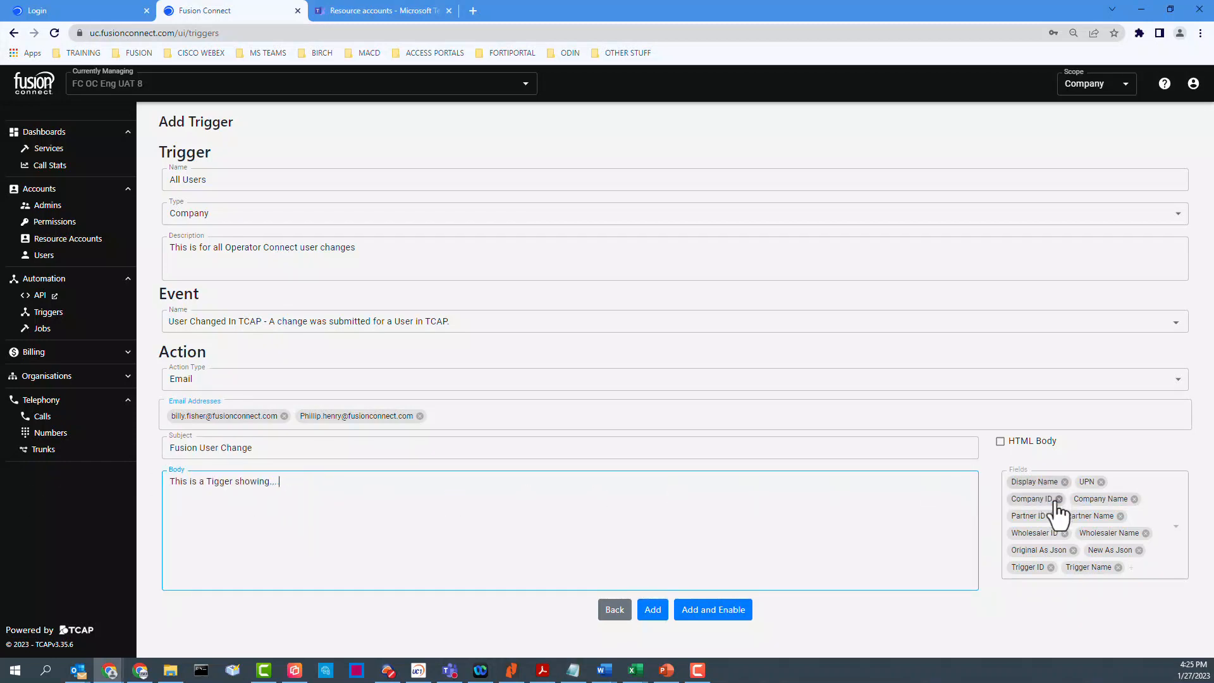
left_click(1044, 483)
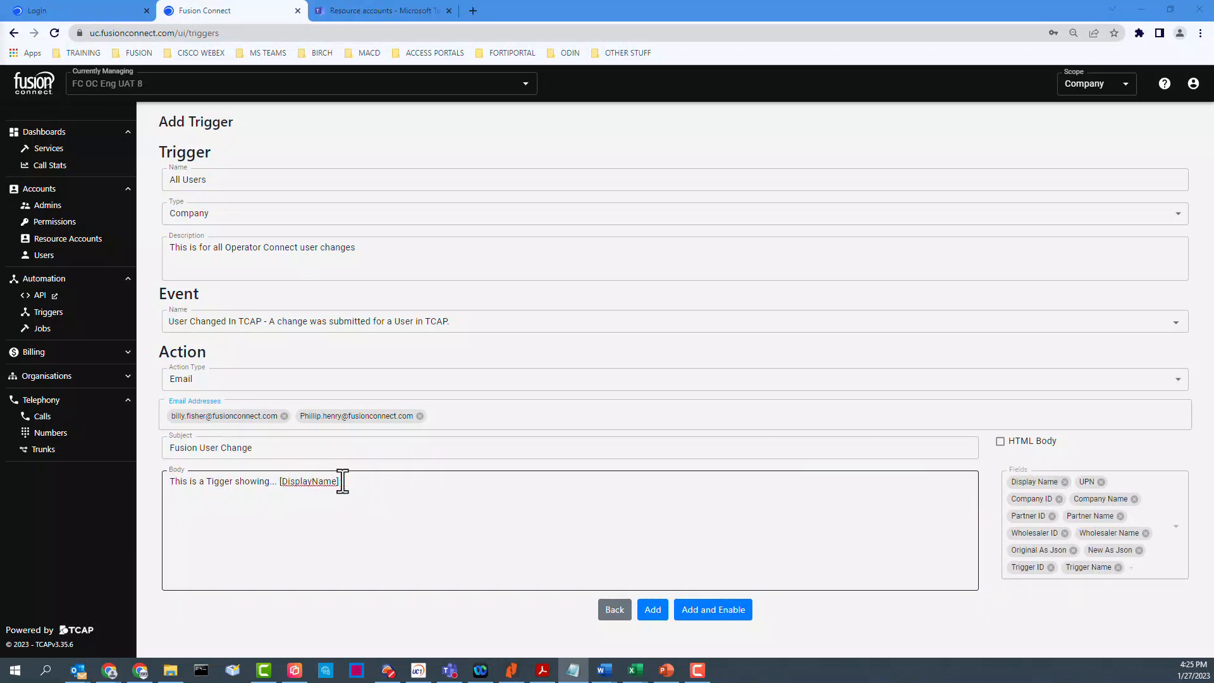
- Add a separate body line reading "Prior config:" followed by the Original As Json field
left_click(173, 507)
key("Return")
key("Return")
type("Prior config:")
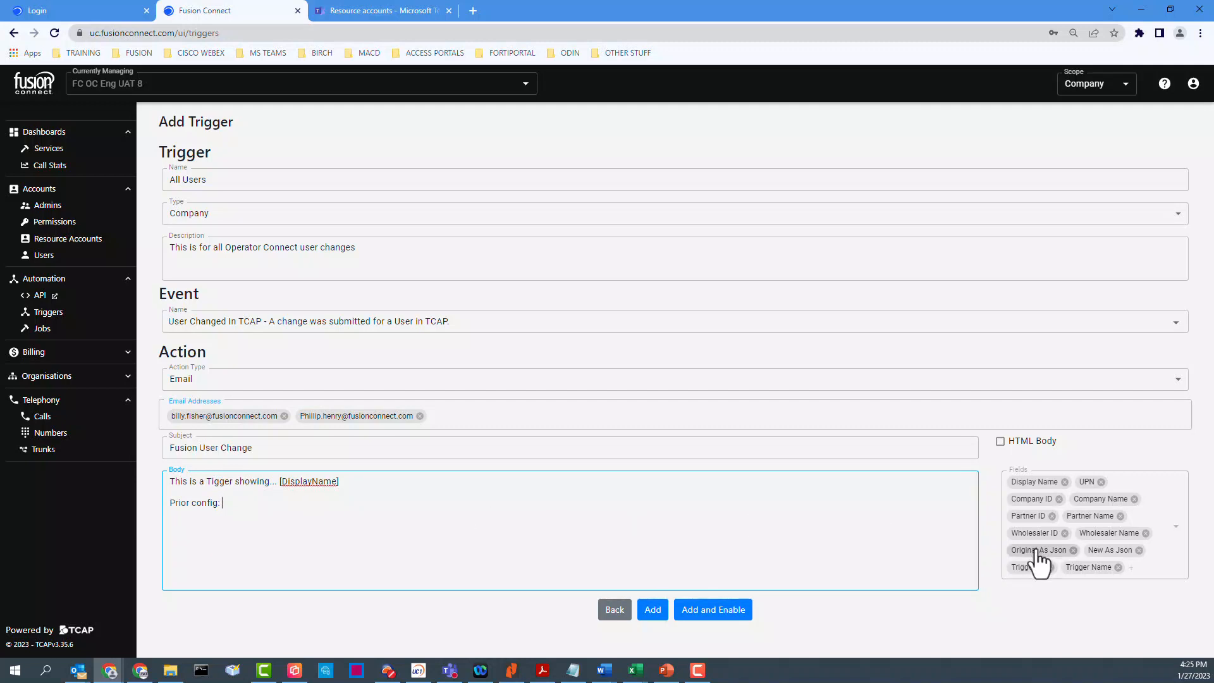
left_click(1035, 554)
type("[OriginalAsJson]")
key("Return")
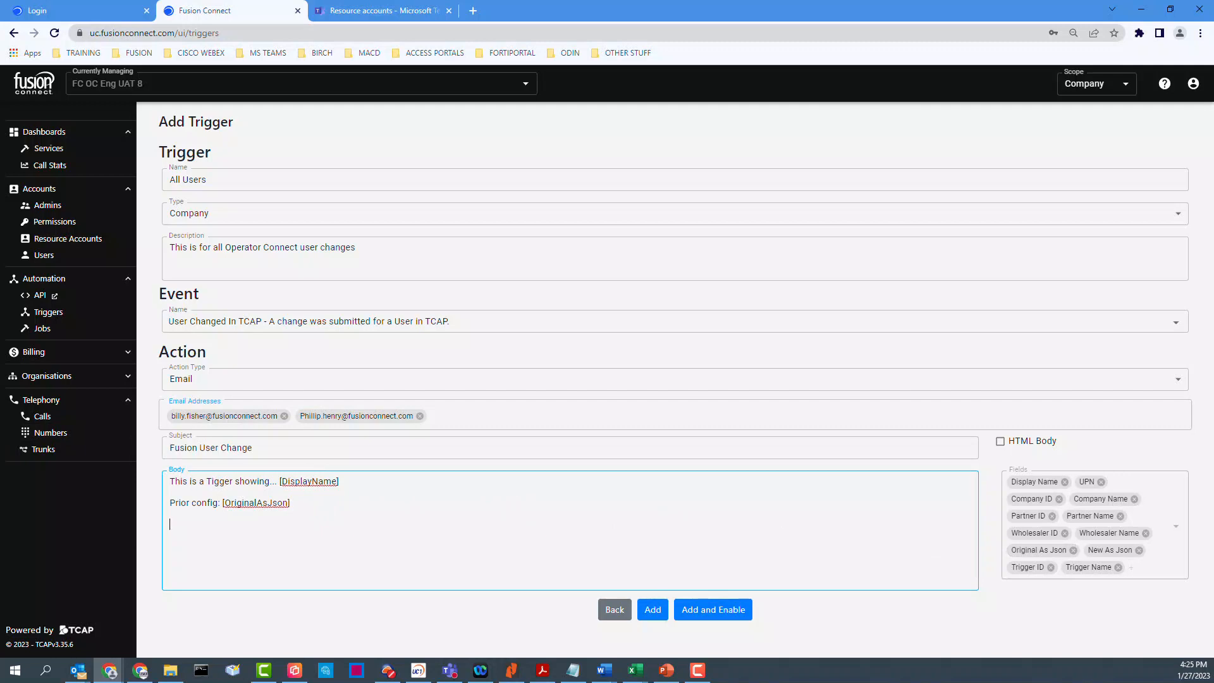
- Add another body line reading "New config change:" followed by the New As Json field
type("New config change:")
left_click(1110, 551)
key("Return")
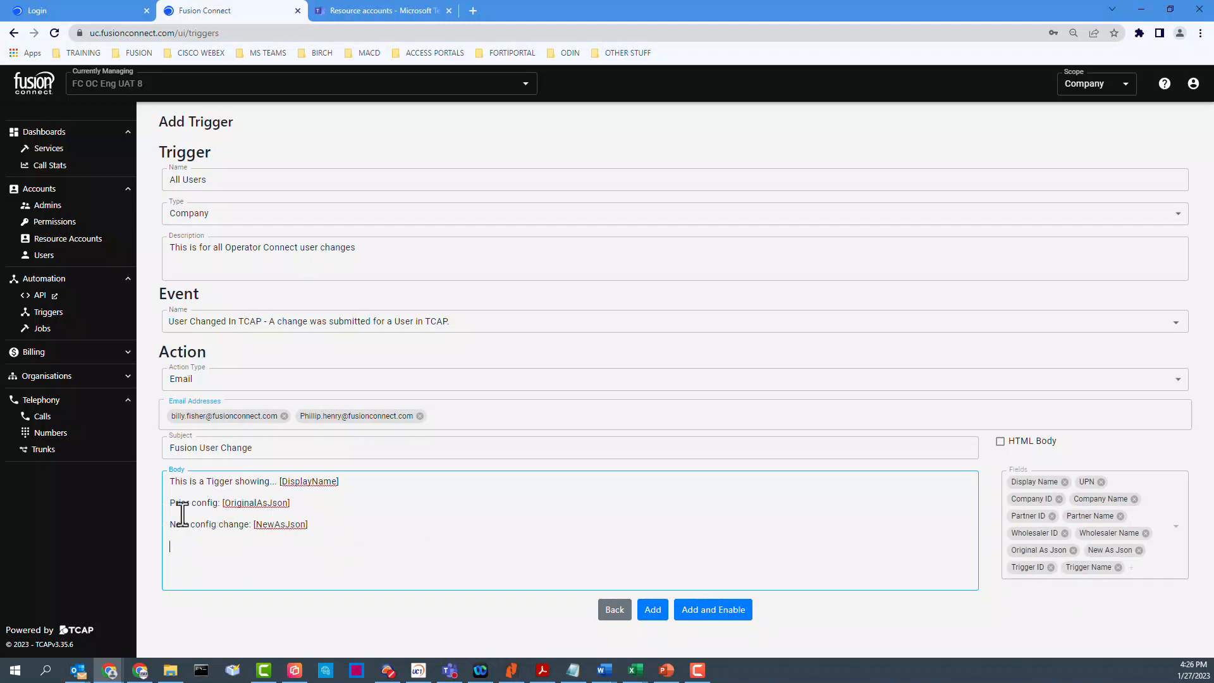
key("alt+Tab")
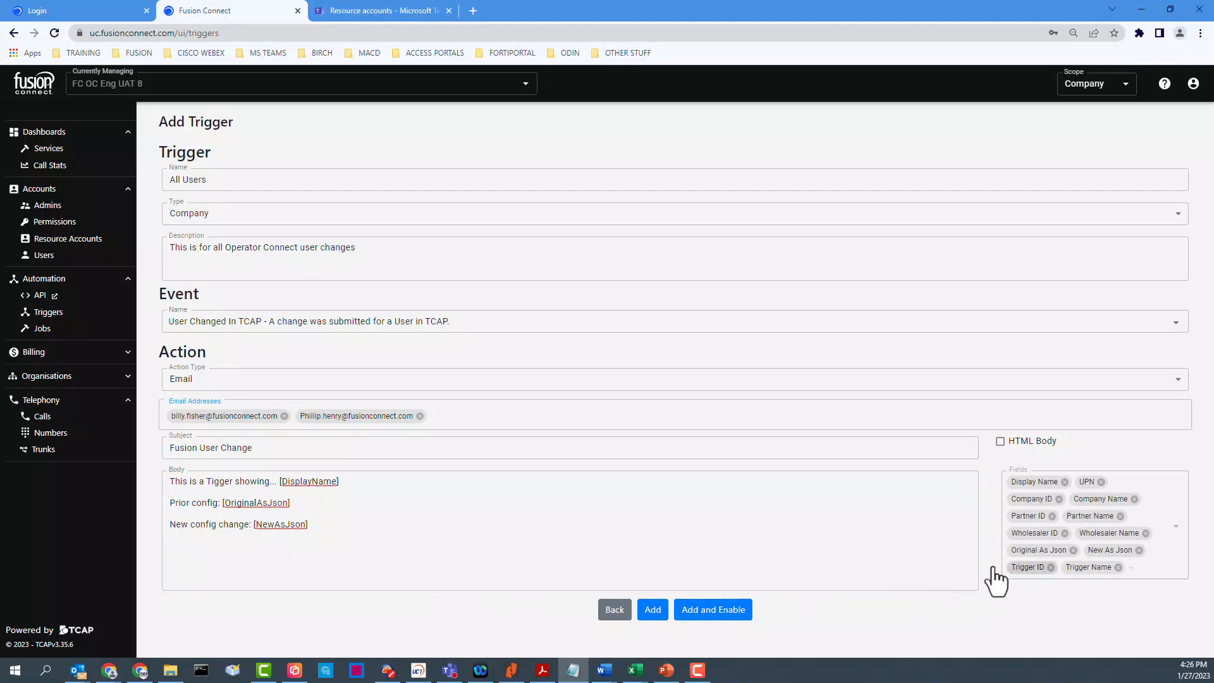
key("alt+Tab")
type("[TriggerID]")
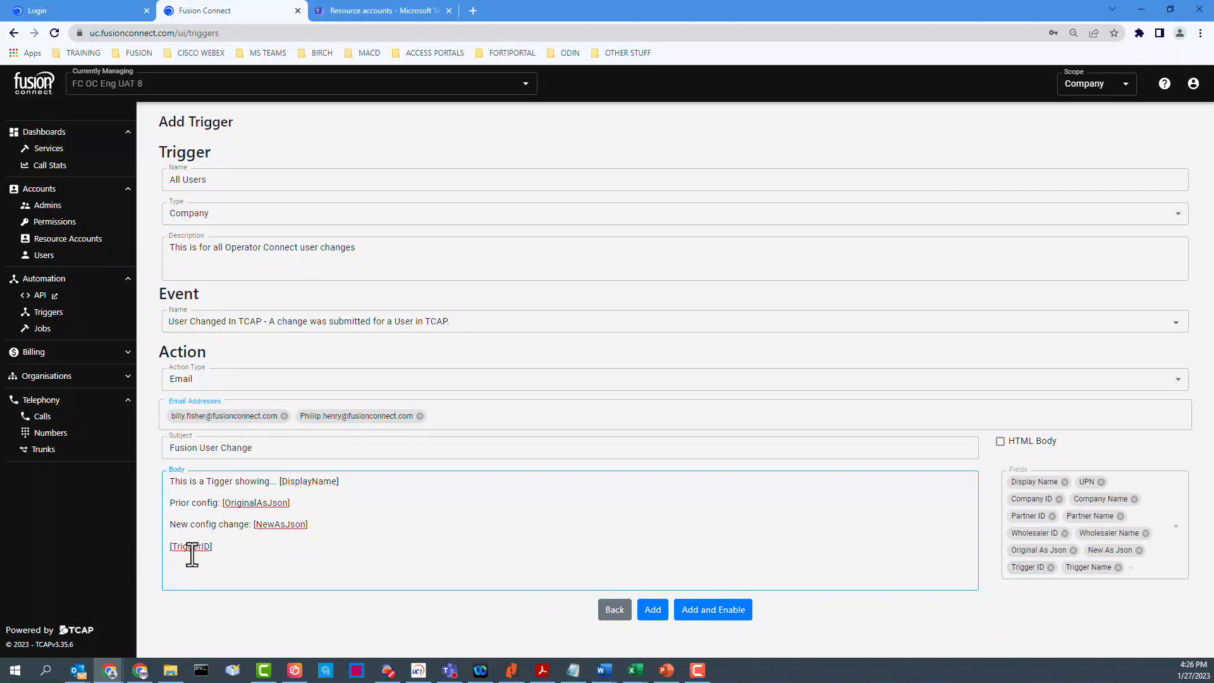
left_click_drag(259, 559, 154, 555)
key("BackSpace")
- Add the Trigger Name field on its own line at the end of the email body, and save the trigger as enabled
left_click(1089, 569)
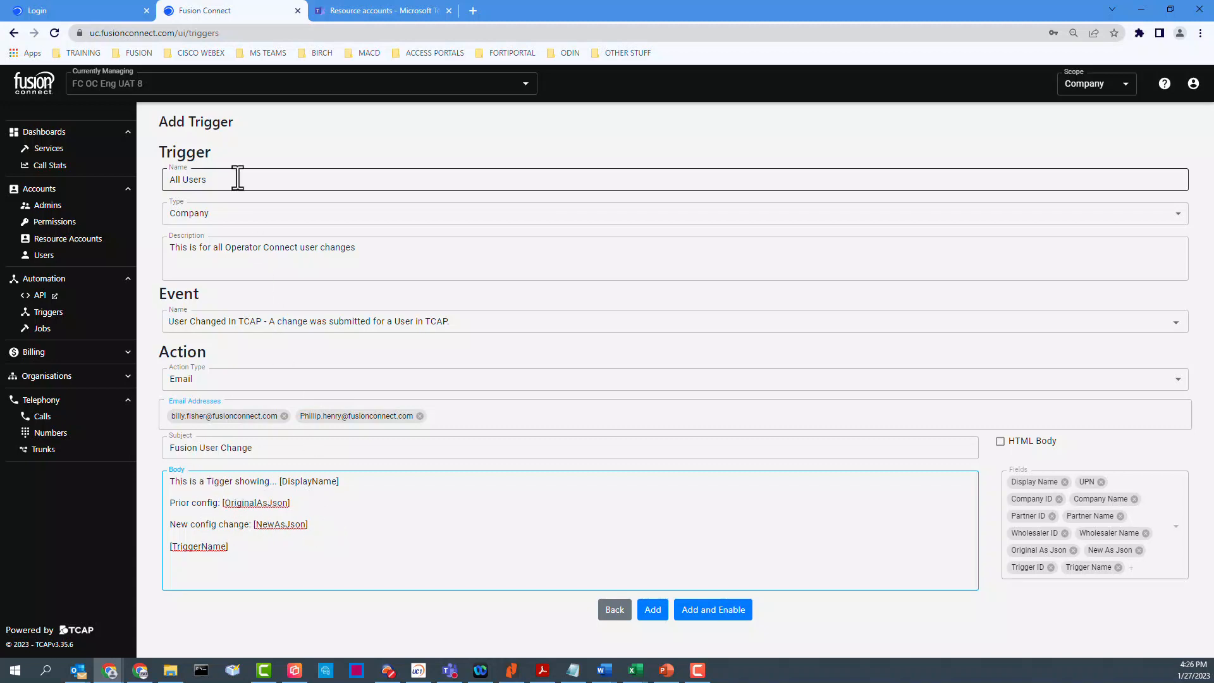
left_click(709, 612)
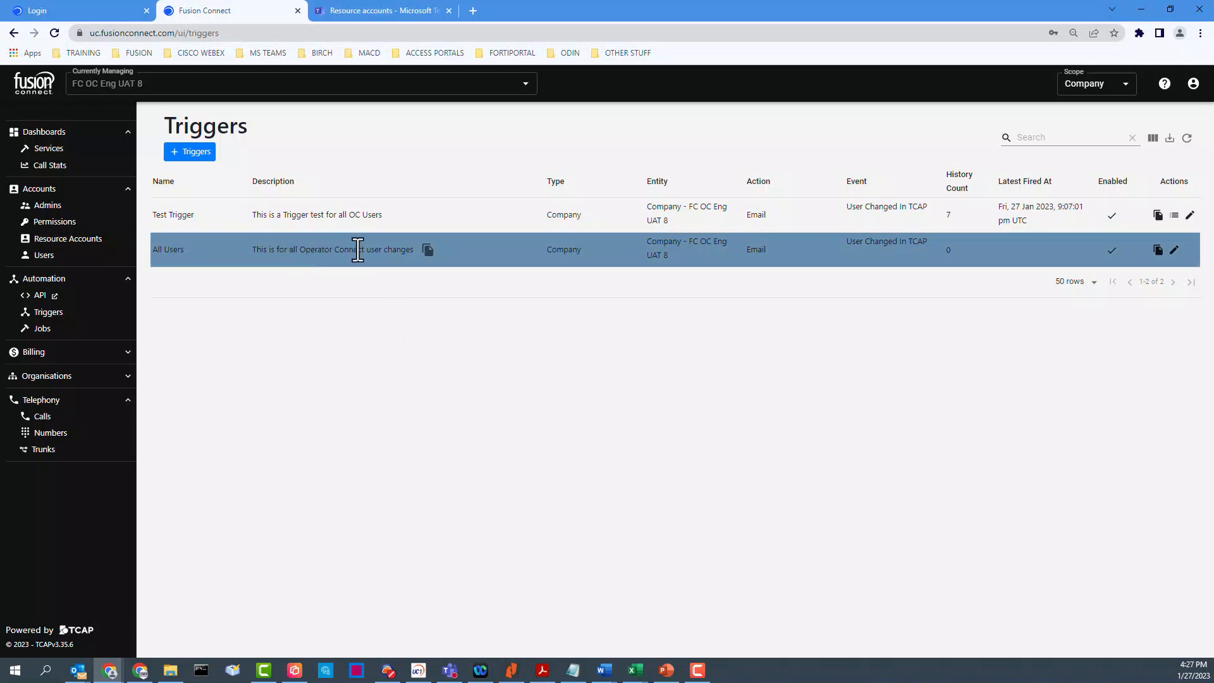
- Open the Test Trigger's configuration, review its recipients, email body and other settings, and return to the trigger list
left_click(283, 256)
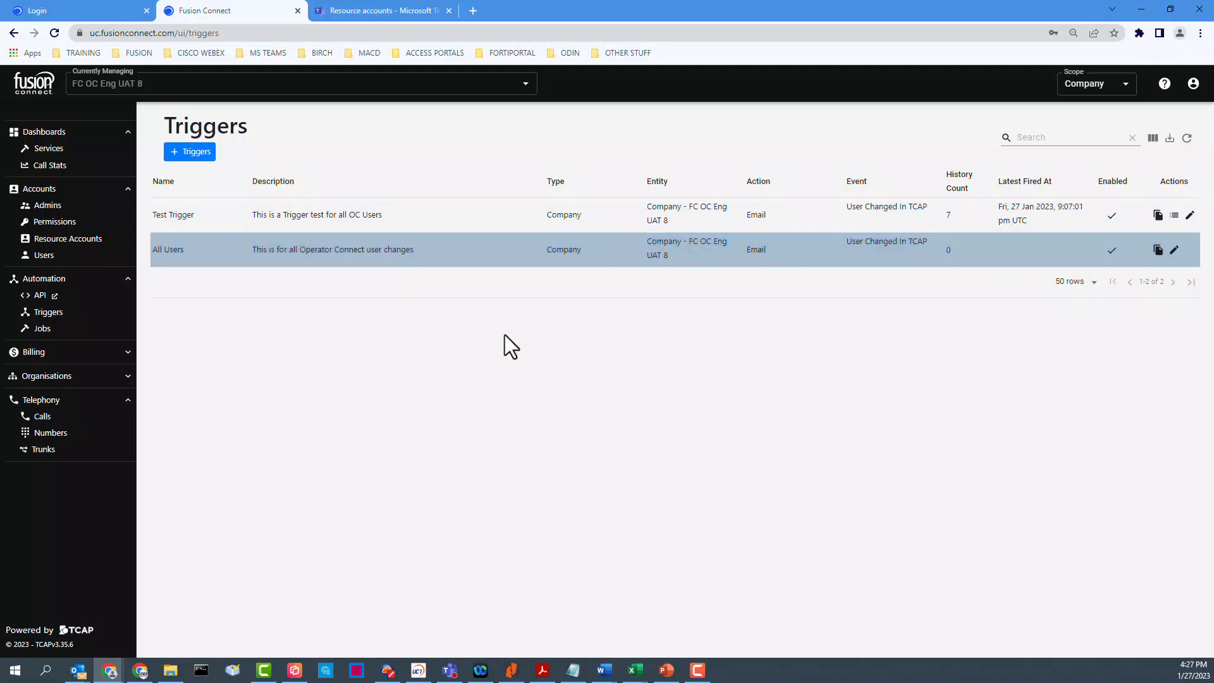
left_click(239, 220)
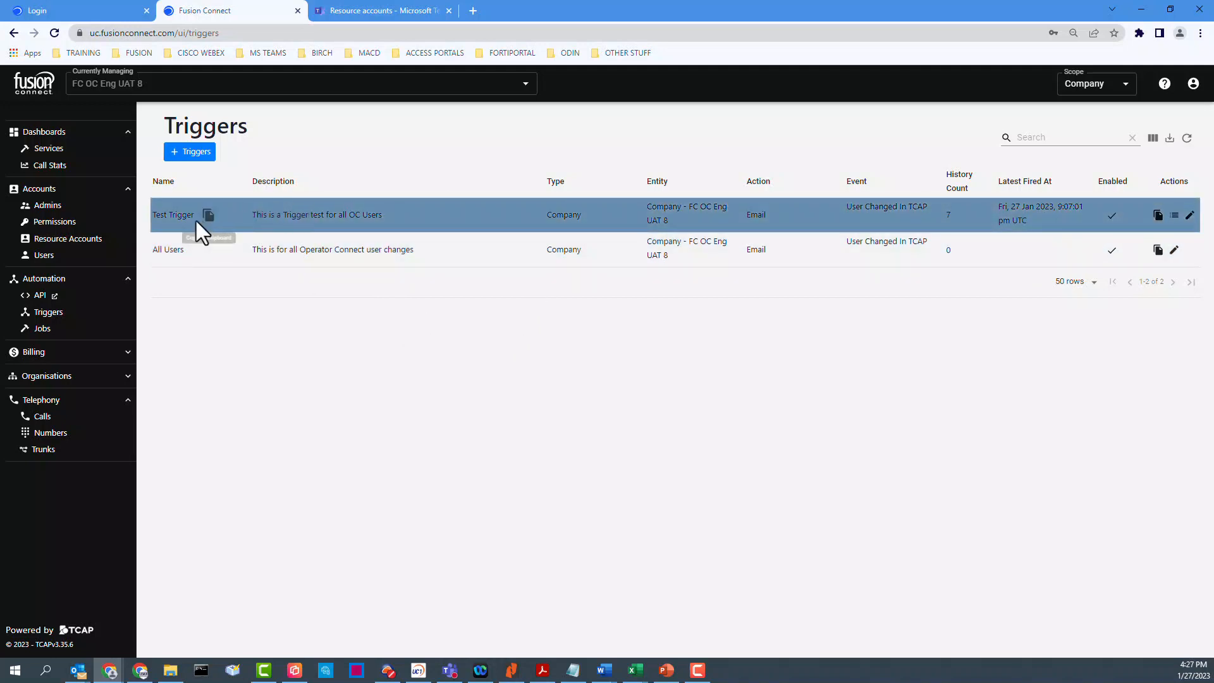
left_click(1189, 216)
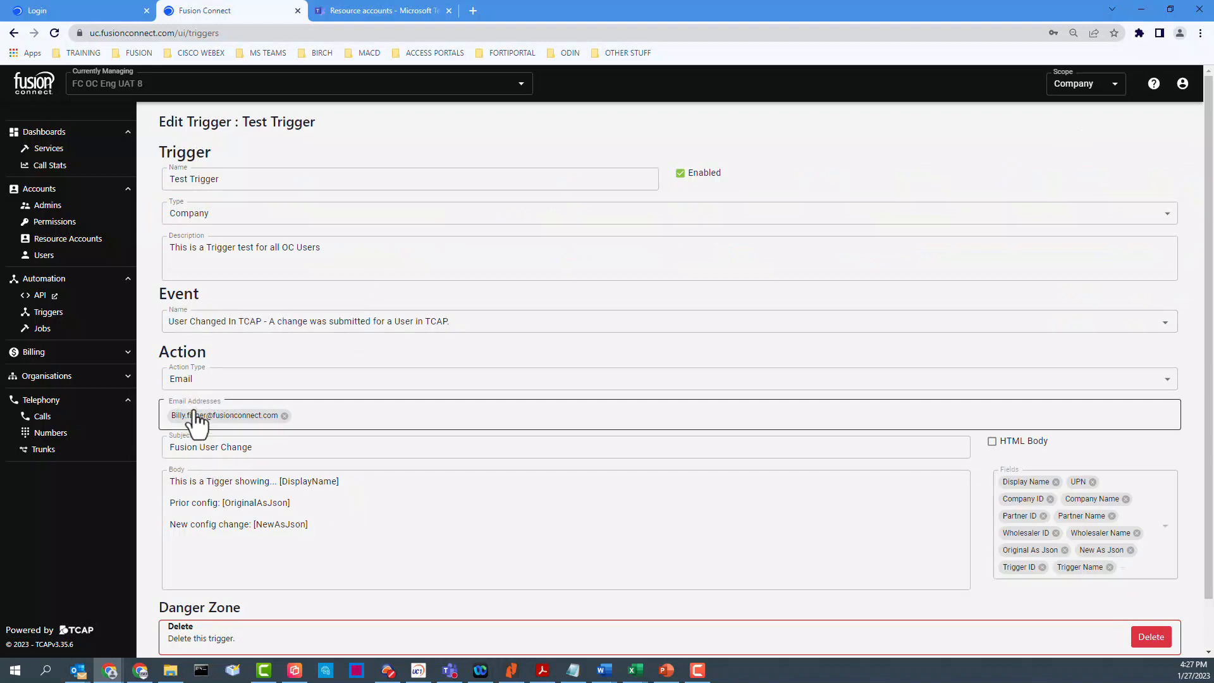
scroll(370, 479, "down", 2)
left_click(632, 618)
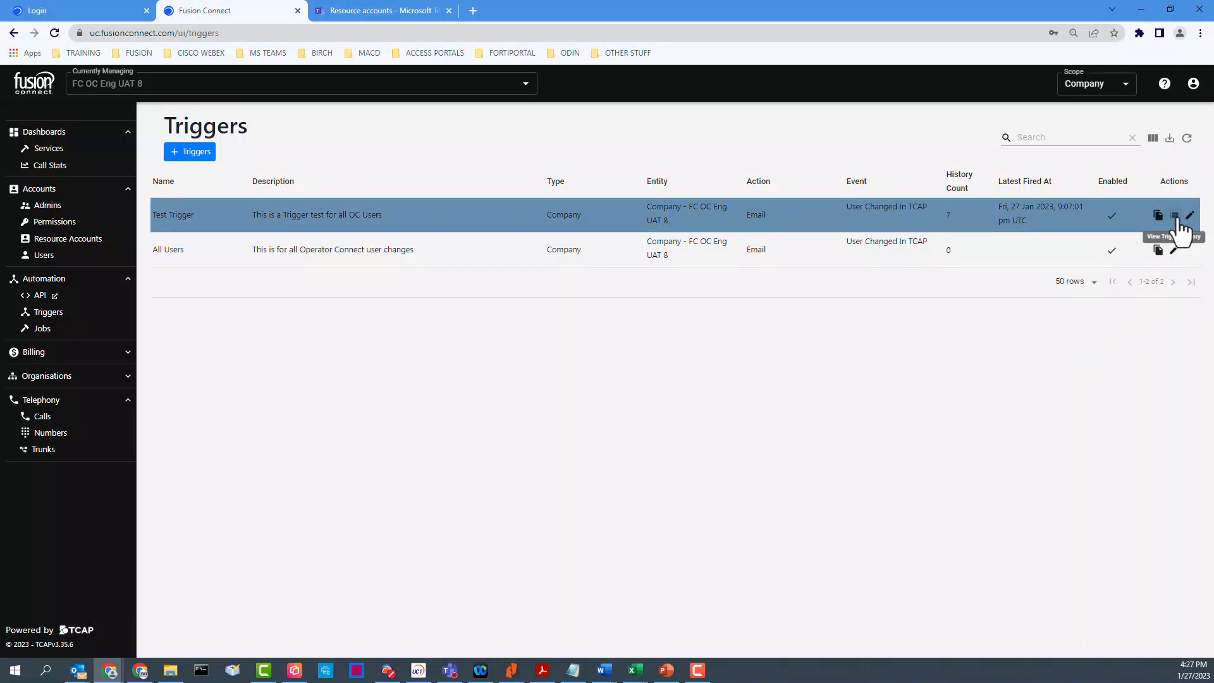
- Open the Test Trigger's history and fire the Fri, 27 Jan 2023, 9:07:01 pm UTC entry again
left_click(1175, 217)
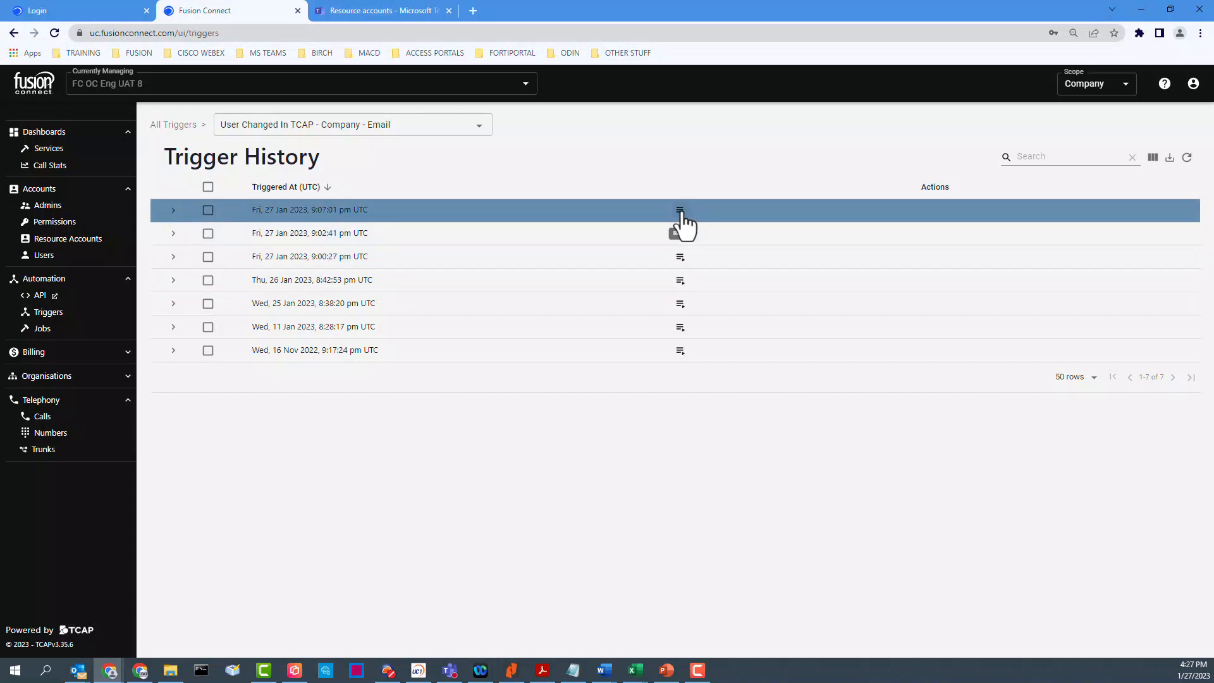
left_click(681, 212)
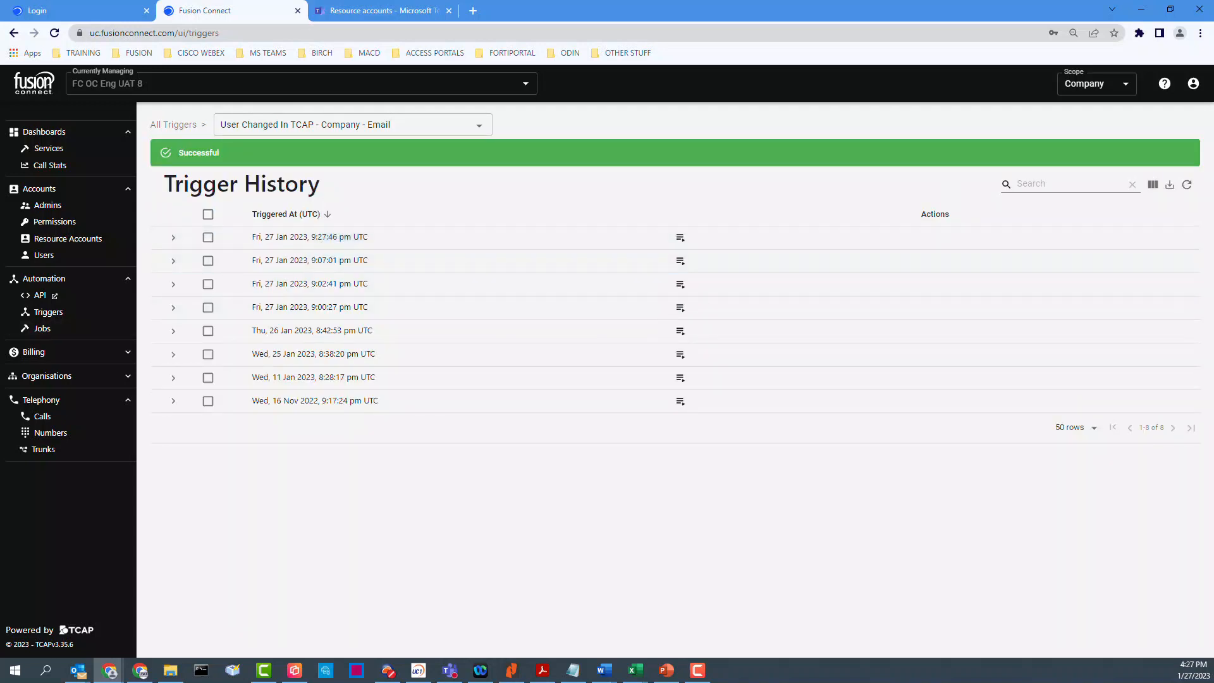
- Switch to Outlook, compare the prior and new configuration in the Fusion User Change email, and return to the portal's Triggers page
left_click(77, 670)
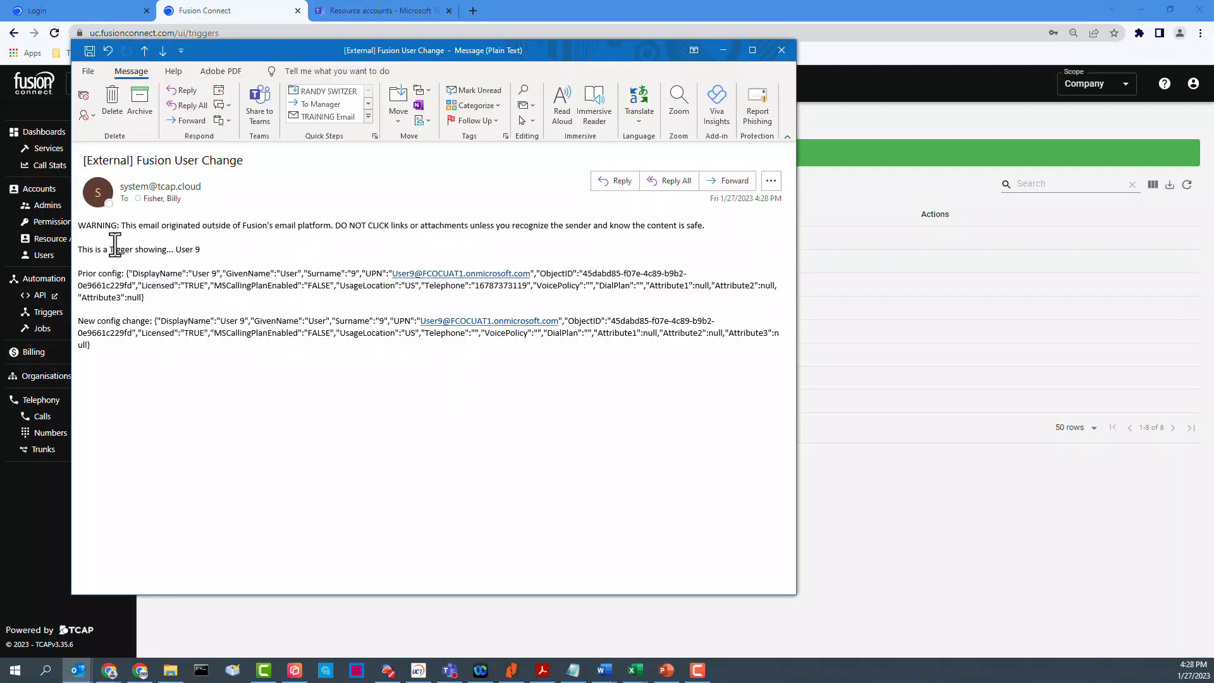
left_click_drag(115, 249, 163, 249)
left_click(203, 249)
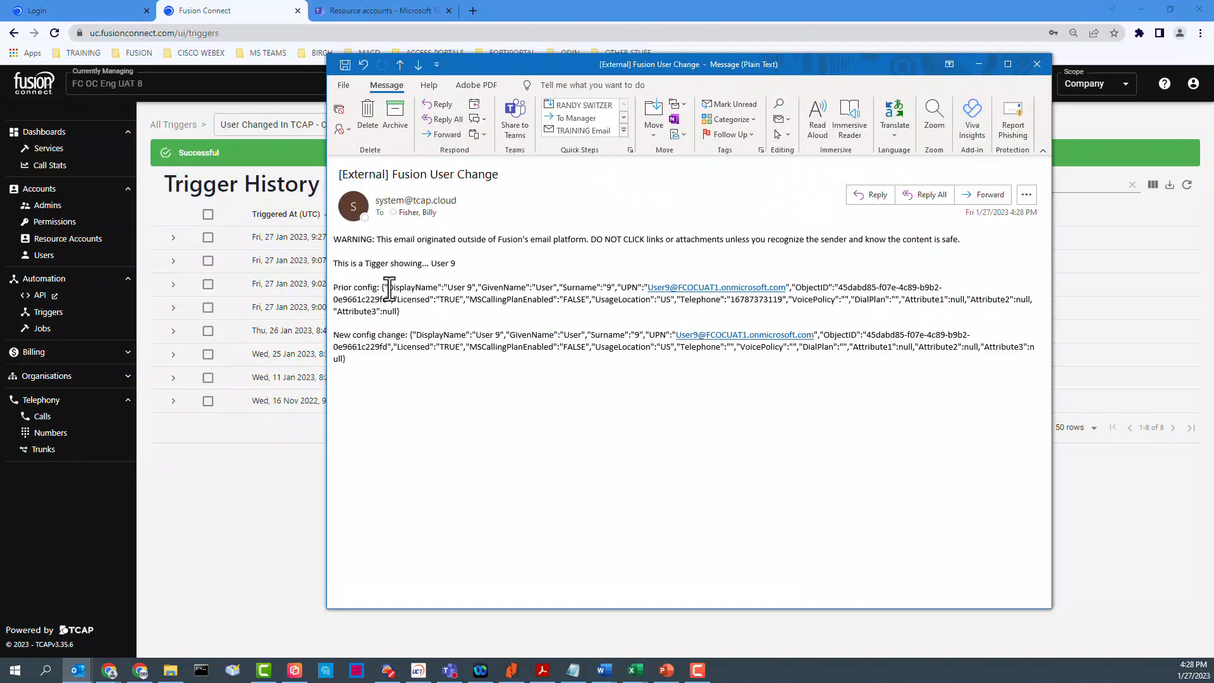
left_click_drag(349, 291, 385, 300)
left_click_drag(338, 336, 405, 336)
left_click_drag(335, 288, 387, 289)
left_click_drag(683, 300, 782, 299)
left_click_drag(335, 335, 399, 336)
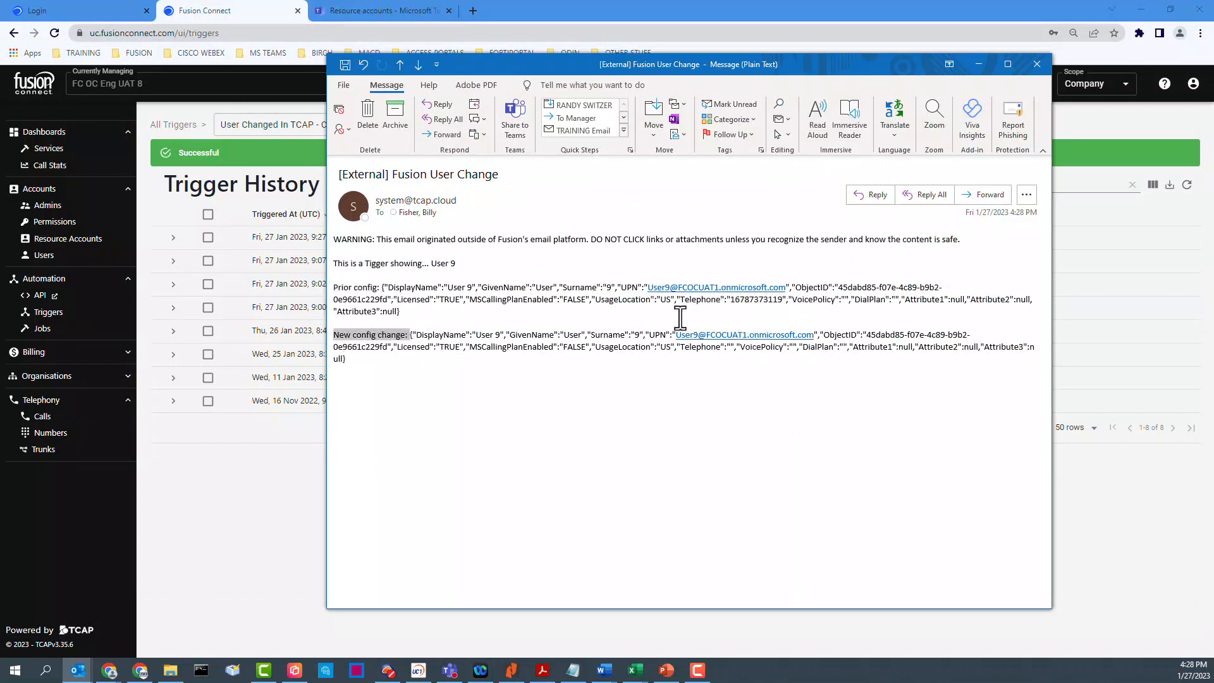
left_click_drag(798, 347, 677, 346)
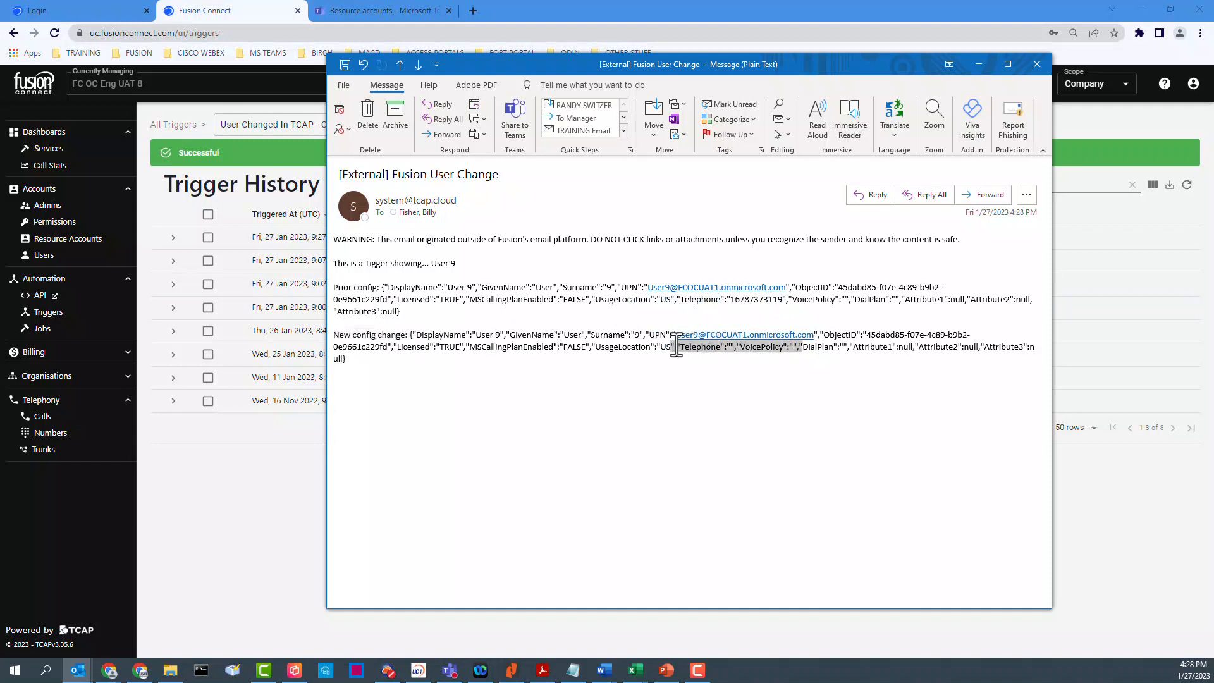
key("Escape")
left_click(62, 316)
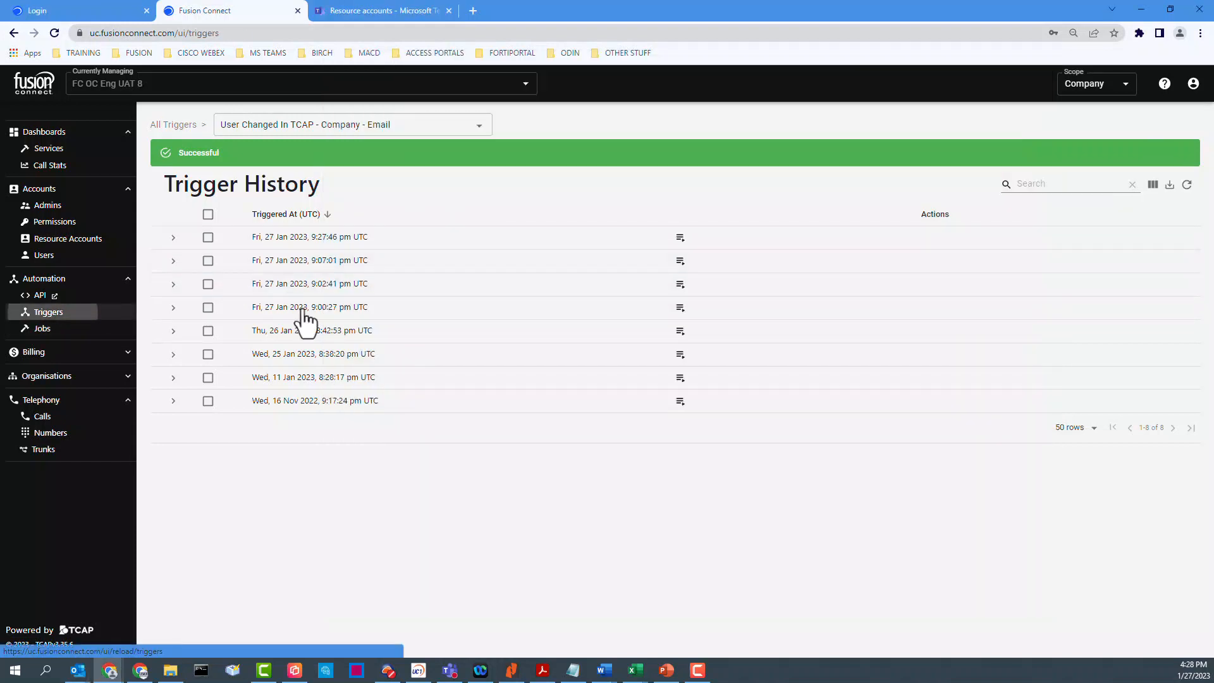